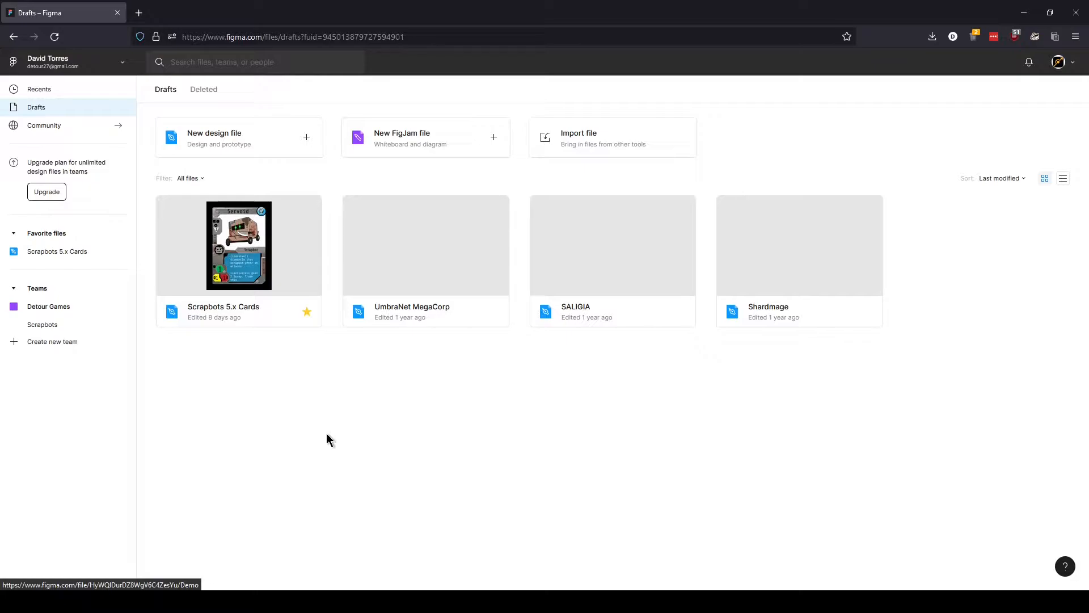
- Create a new design file and name it Demo
{"action": "left_click", "coordinate": [225, 140]}
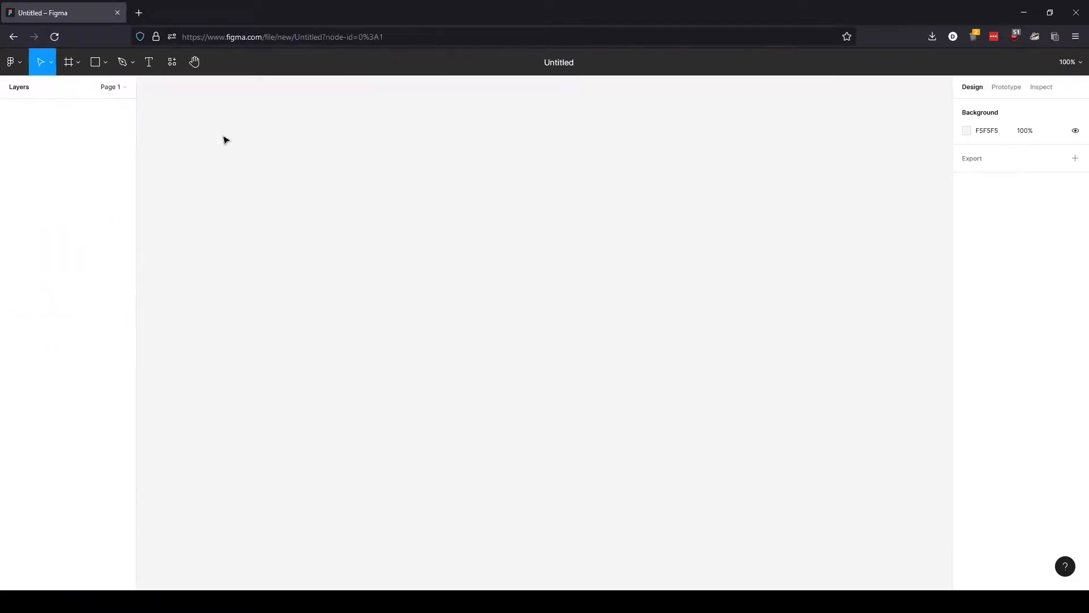
{"action": "left_click", "coordinate": [557, 63]}
{"action": "type", "text": "Demo"}
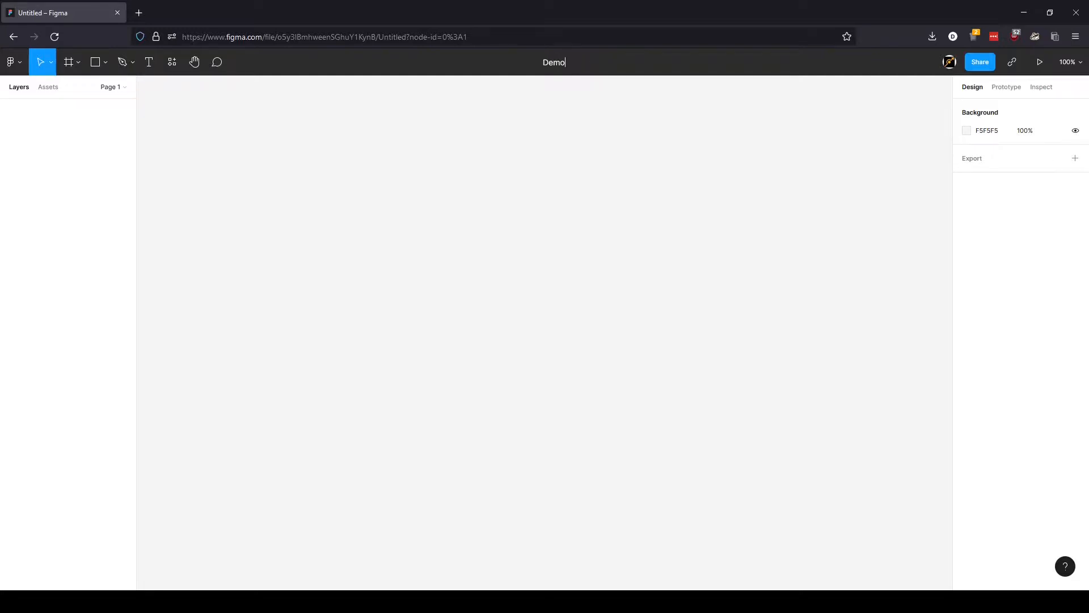
{"action": "left_click", "coordinate": [491, 179]}
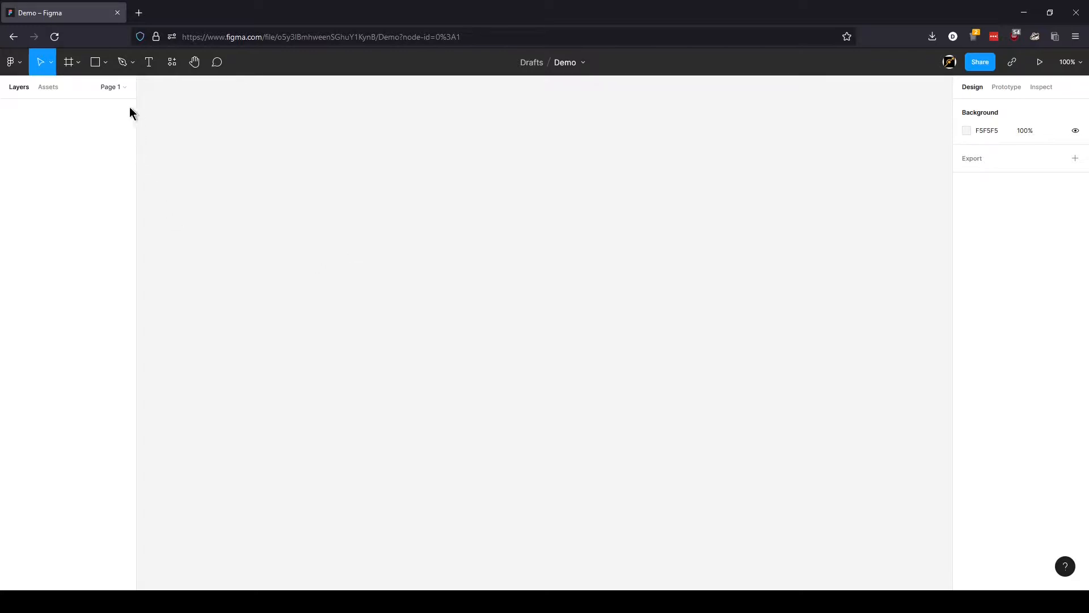
- Show the page list and rename the first page as Card
{"action": "left_click", "coordinate": [113, 88]}
{"action": "double_click", "coordinate": [35, 129]}
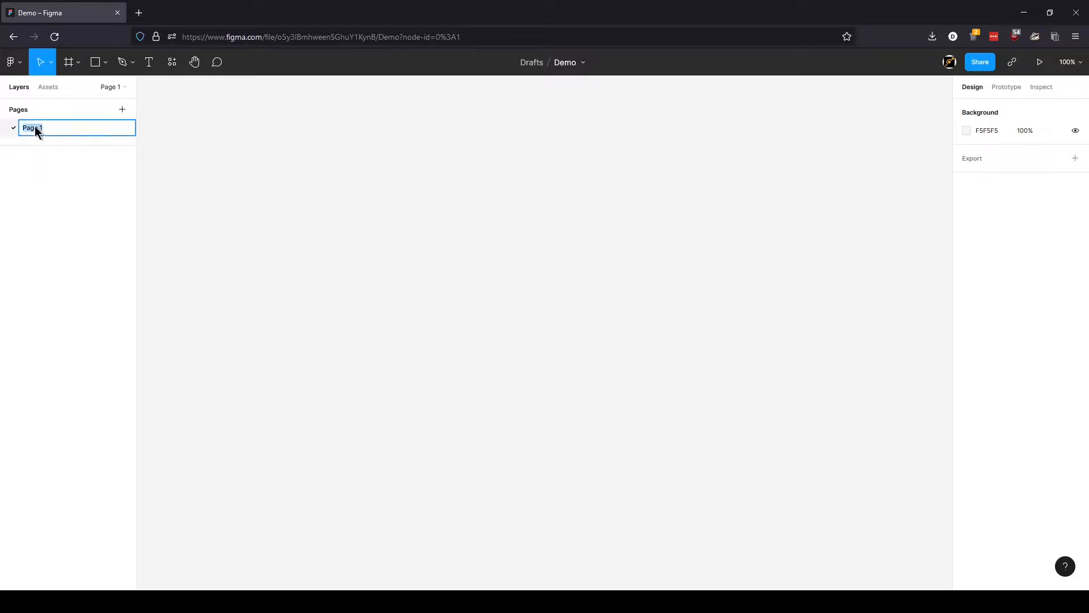
{"action": "type", "text": "Card"}
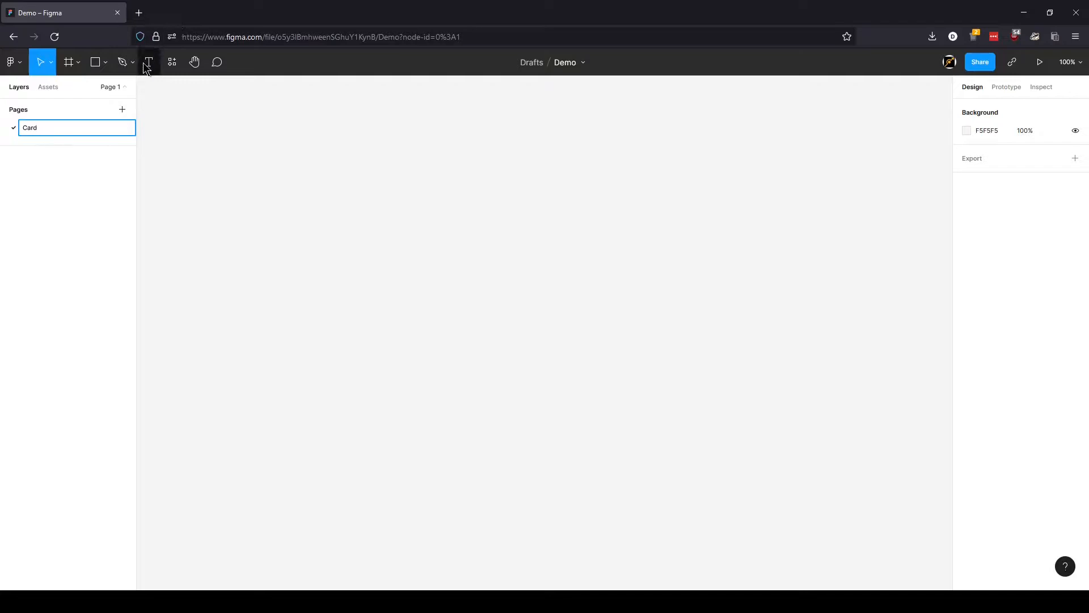
- Draw a rectangle on the canvas and set its size to 825 wide by 1125 high
{"action": "left_click", "coordinate": [96, 63]}
{"action": "mouse_move", "coordinate": [209, 92]}
{"action": "left_mouse_down"}
{"action": "mouse_move", "coordinate": [343, 287]}
{"action": "mouse_move", "coordinate": [357, 276]}
{"action": "left_mouse_up"}
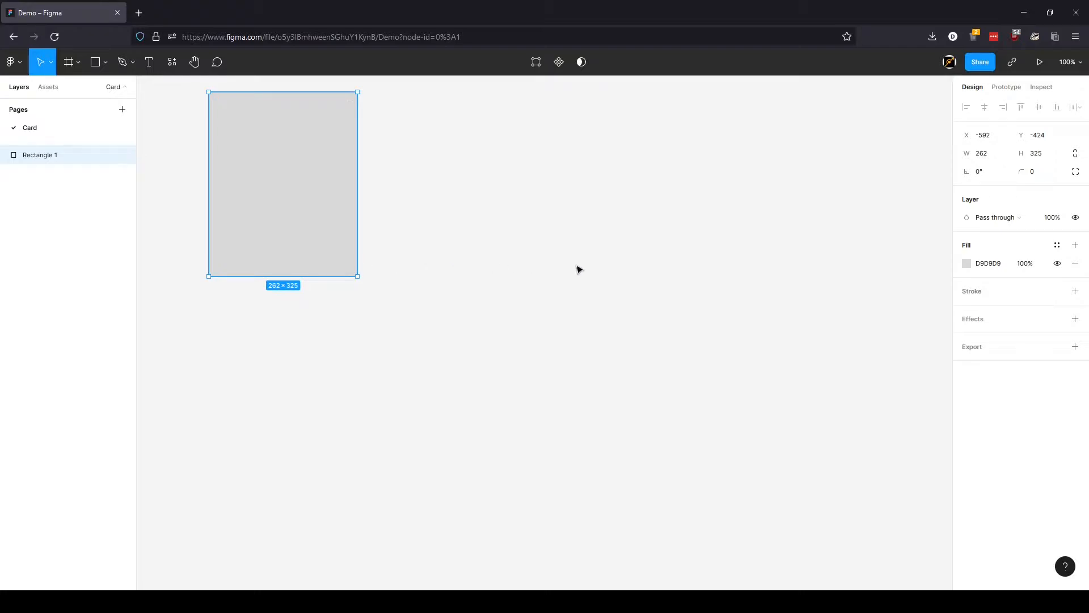
{"action": "left_click", "coordinate": [983, 154]}
{"action": "type", "text": "825"}
{"action": "key", "text": "Tab"}
{"action": "type", "text": "1125"}
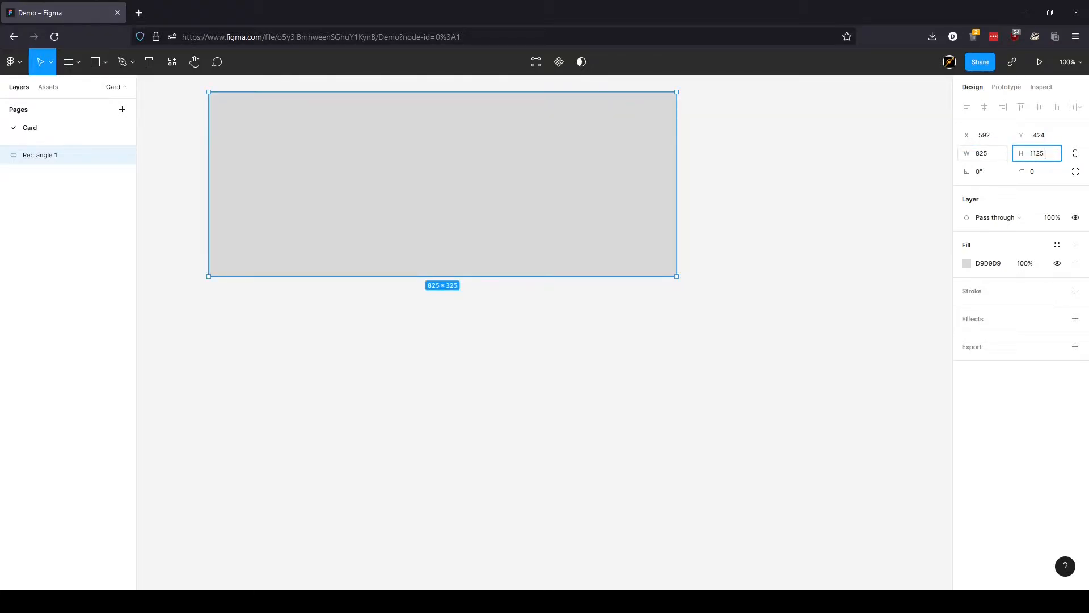
{"action": "key", "text": "Return"}
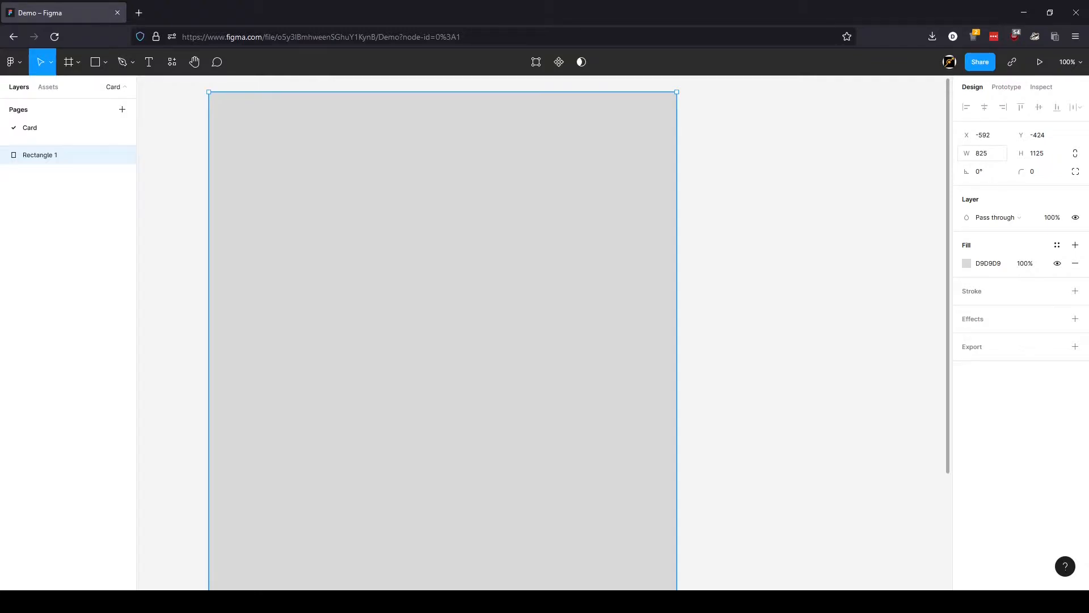
{"action": "key", "text": "shift+1"}
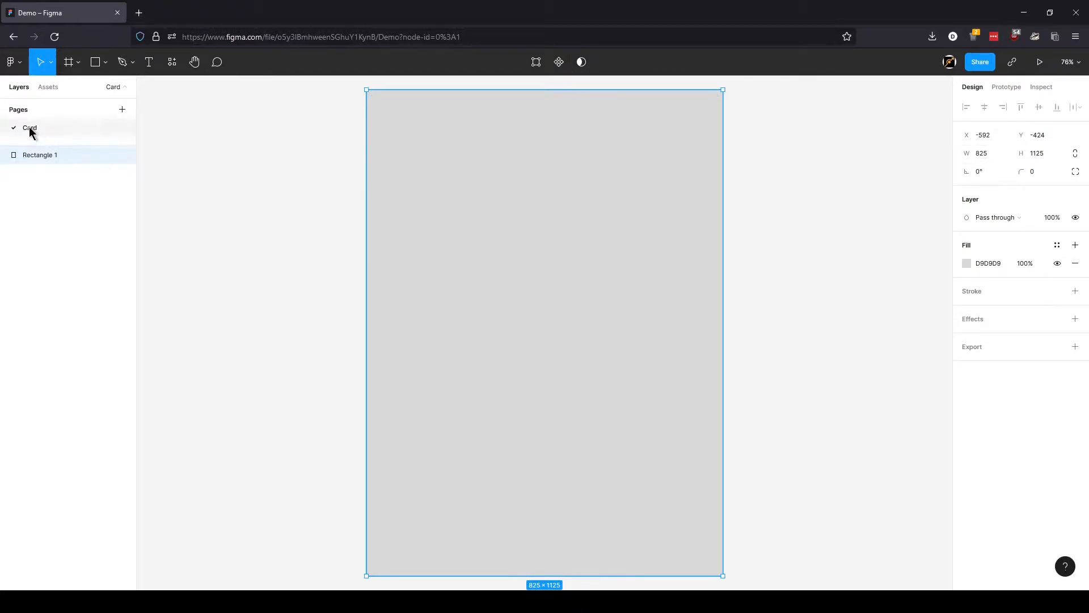
- Rename the rectangle layer as bg
{"action": "double_click", "coordinate": [41, 156]}
{"action": "type", "text": "bg"}
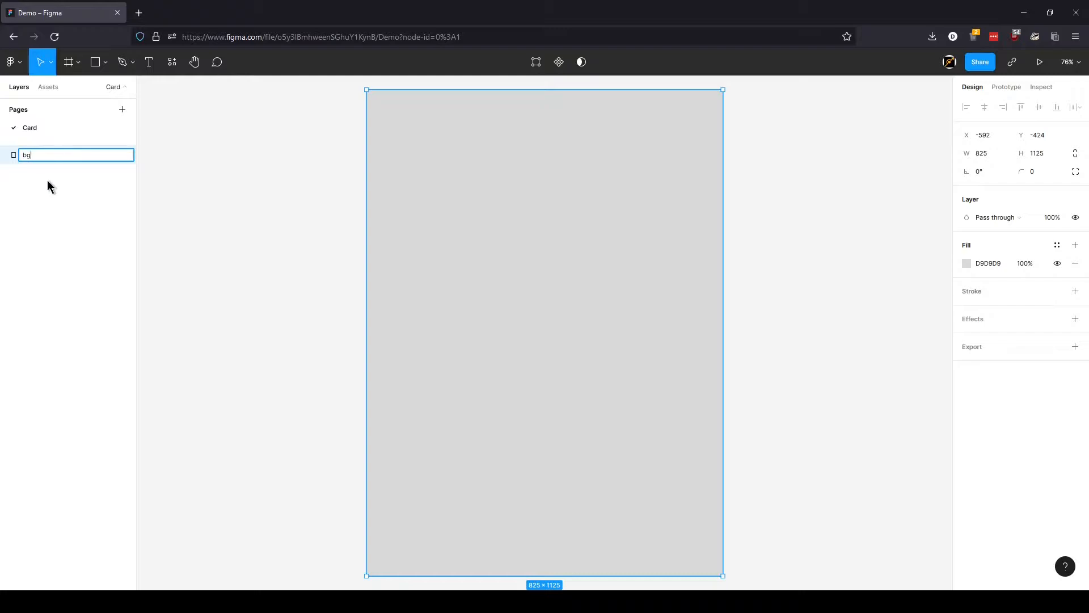
{"action": "left_click", "coordinate": [48, 181]}
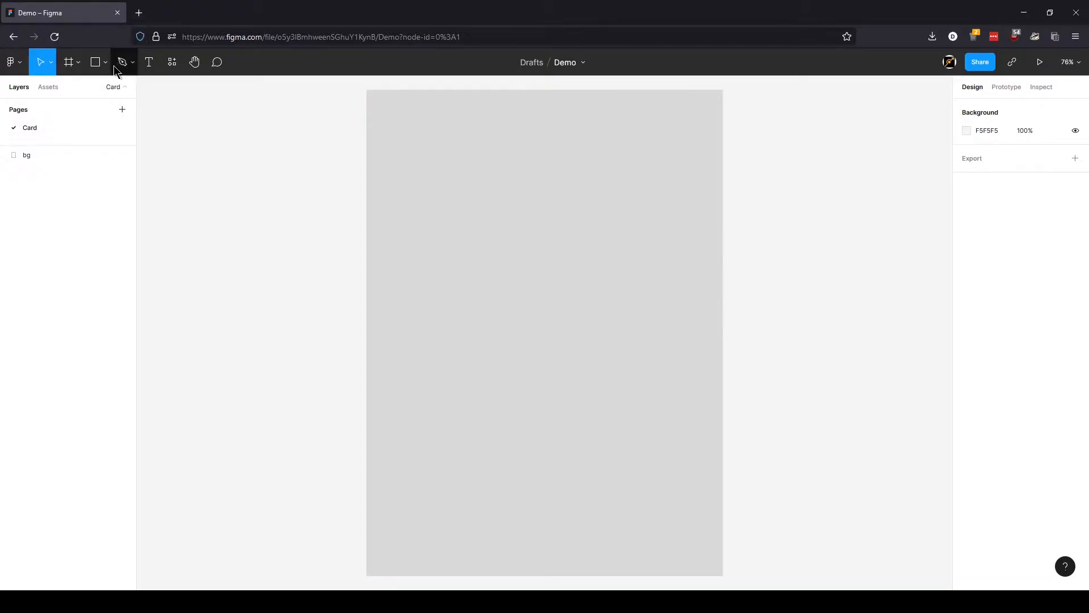
- Add a text box about 755 × 89 across the card's upper edge, using the Share Tech Mono font at size 72
{"action": "left_click", "coordinate": [149, 63]}
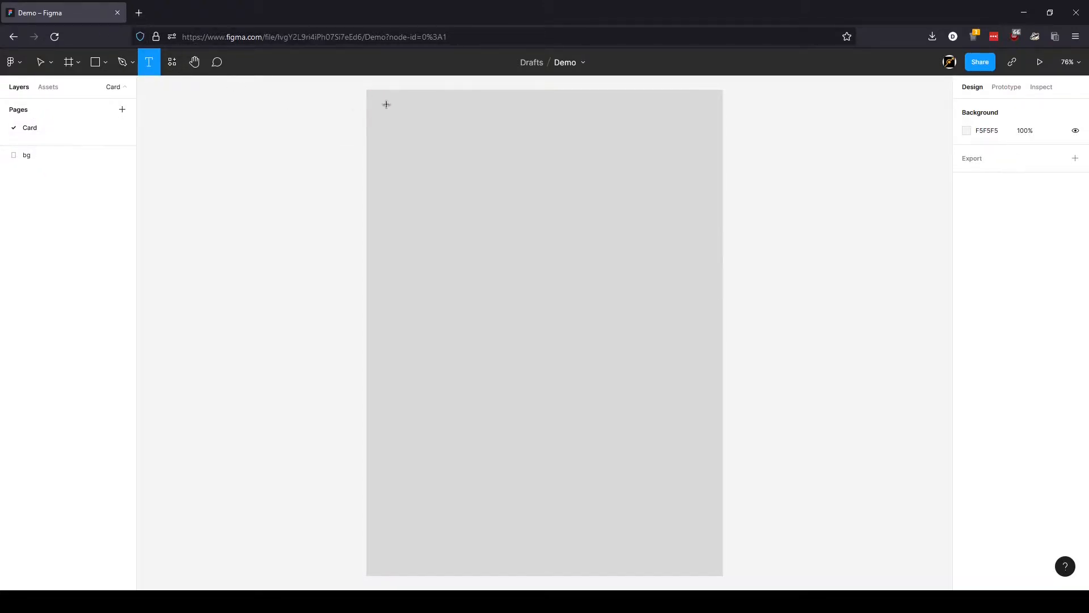
{"action": "left_click_drag", "start_coordinate": [381, 104], "coordinate": [708, 142]}
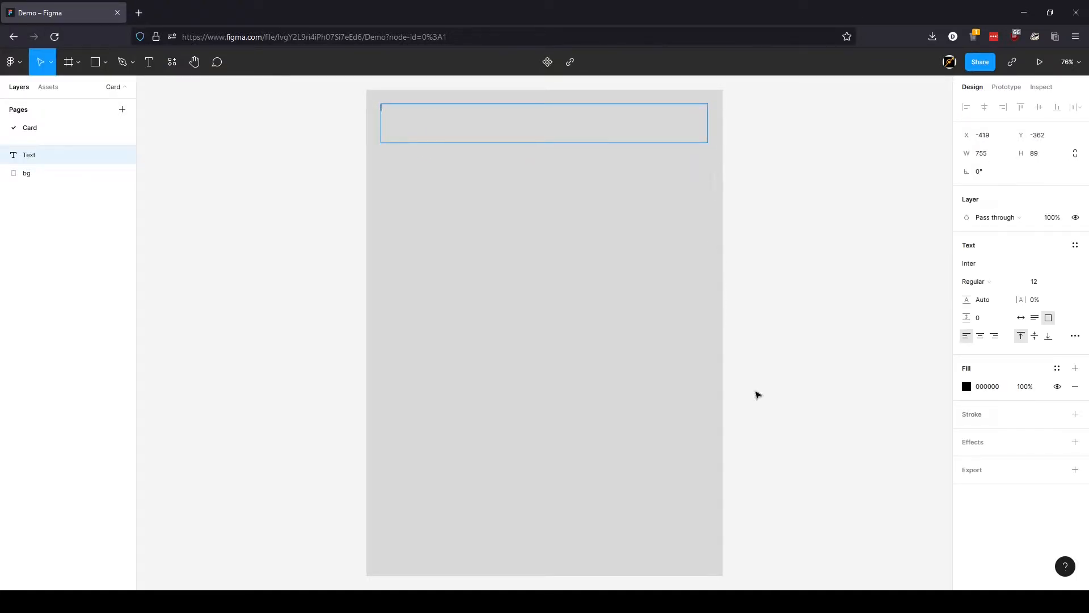
{"action": "left_click", "coordinate": [975, 264]}
{"action": "double_click", "coordinate": [976, 266]}
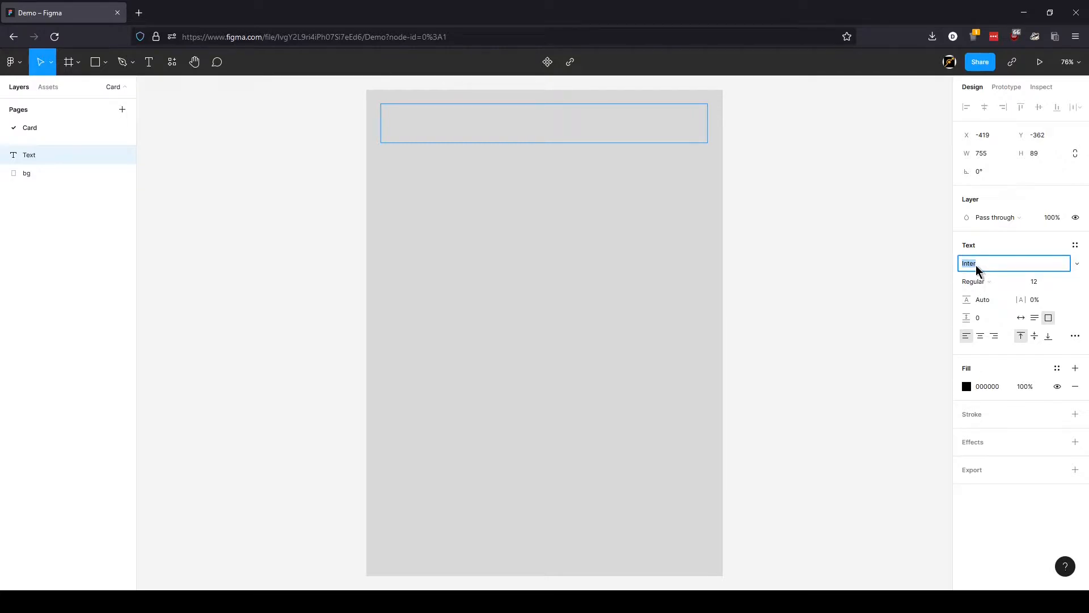
{"action": "type", "text": "Share Tech Mono"}
{"action": "key", "text": "Return"}
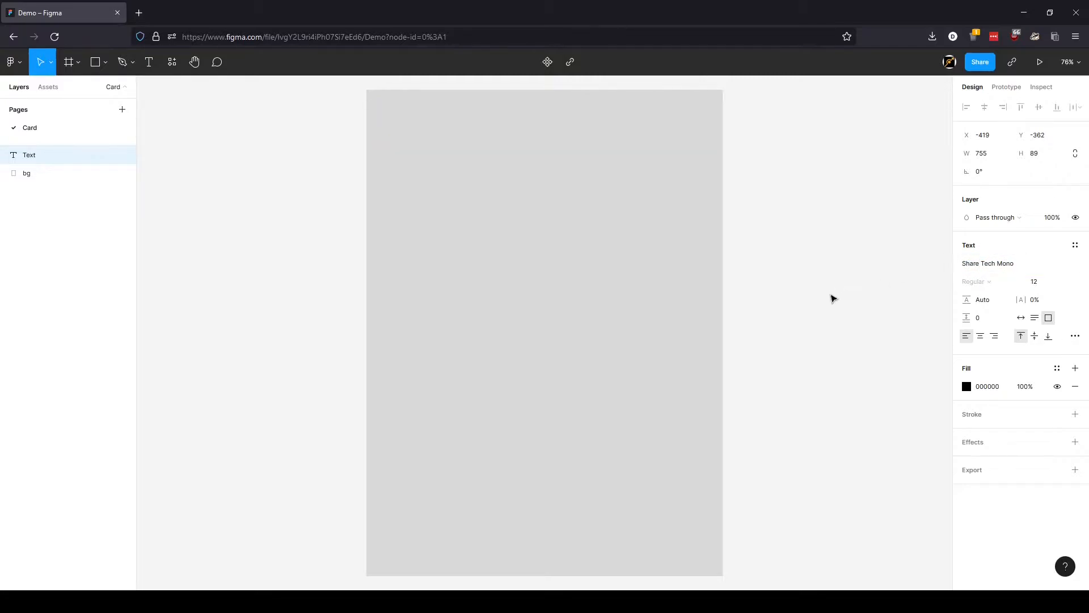
{"action": "left_click", "coordinate": [1035, 282]}
{"action": "type", "text": "7"}
{"action": "key", "text": "Return"}
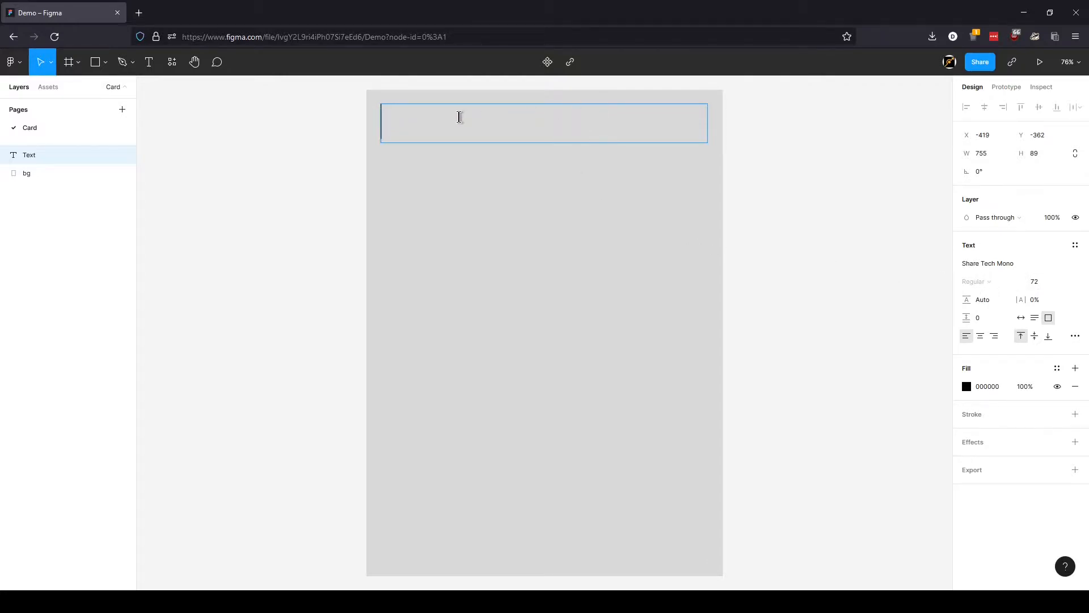
- Enter "#name" in the text box and replace it with the placeholder "[name goes here]"
{"action": "type", "text": "#name"}
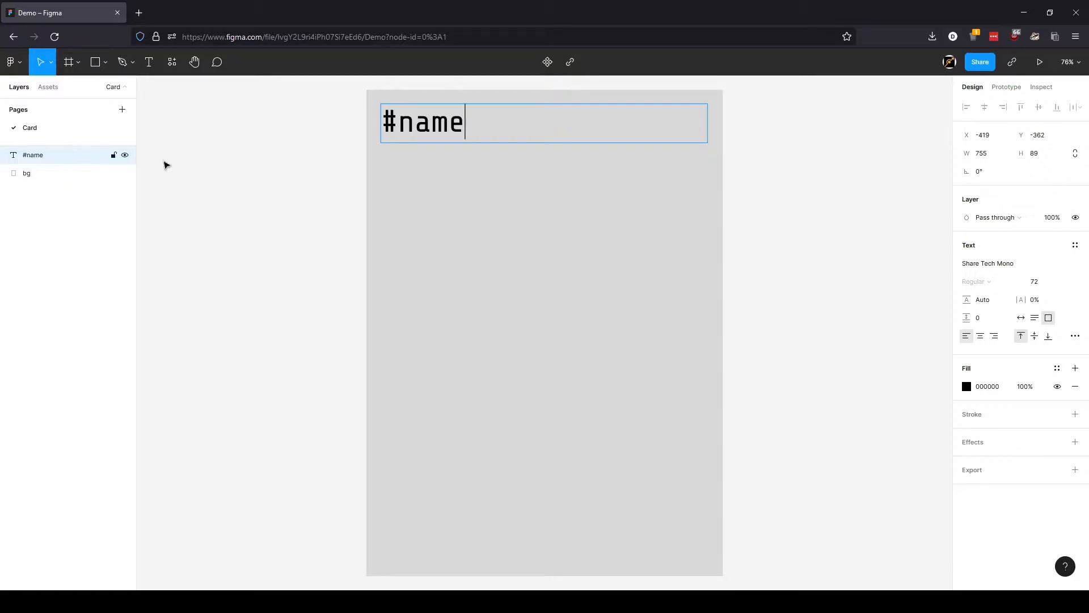
{"action": "left_click", "coordinate": [415, 123]}
{"action": "double_click", "coordinate": [420, 121]}
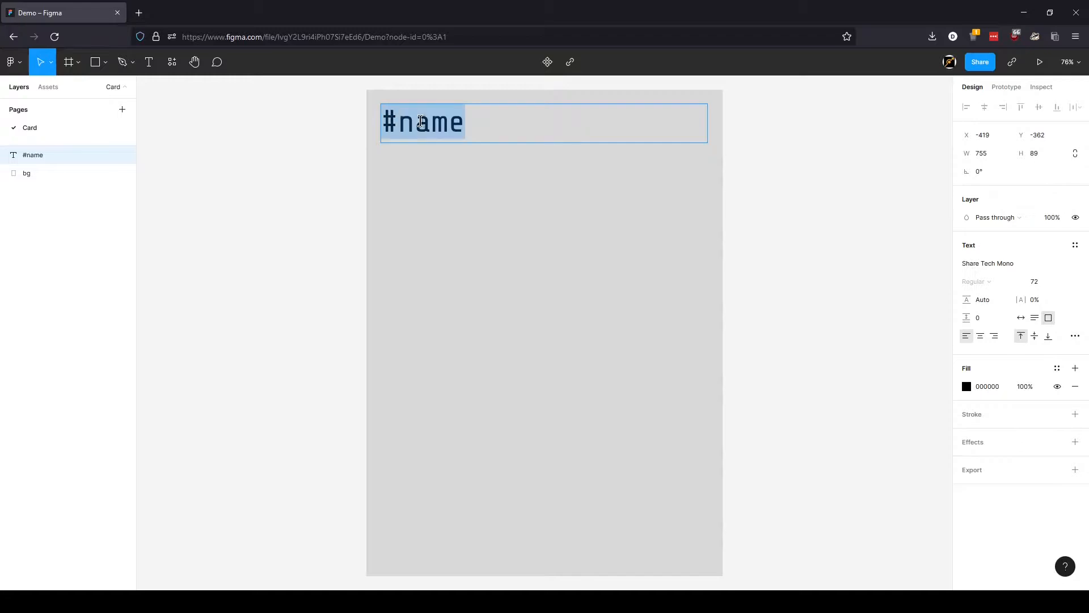
{"action": "type", "text": "[name "}
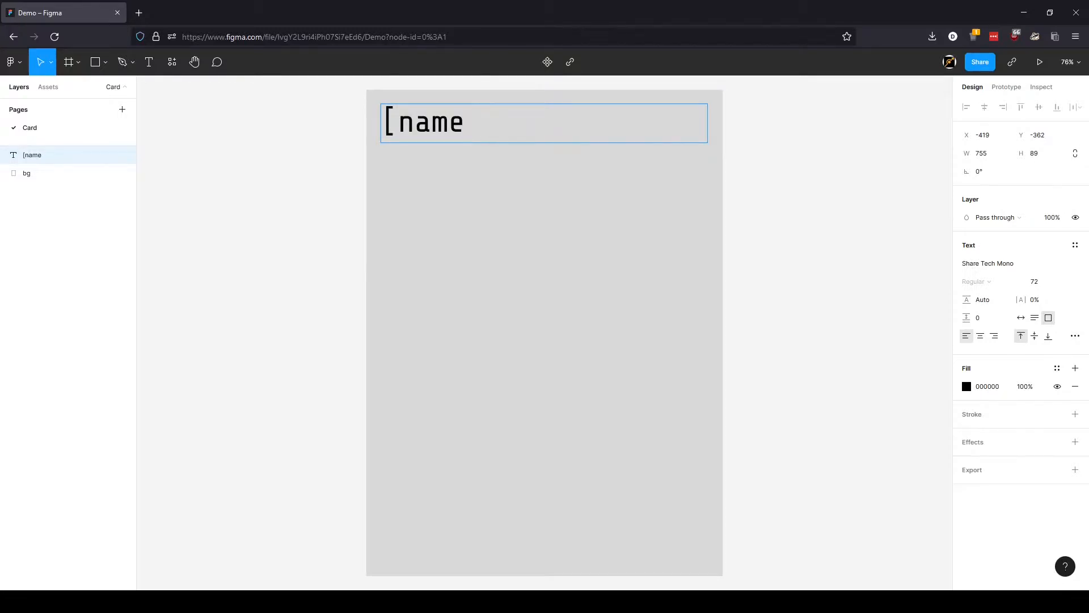
{"action": "type", "text": "goes here]"}
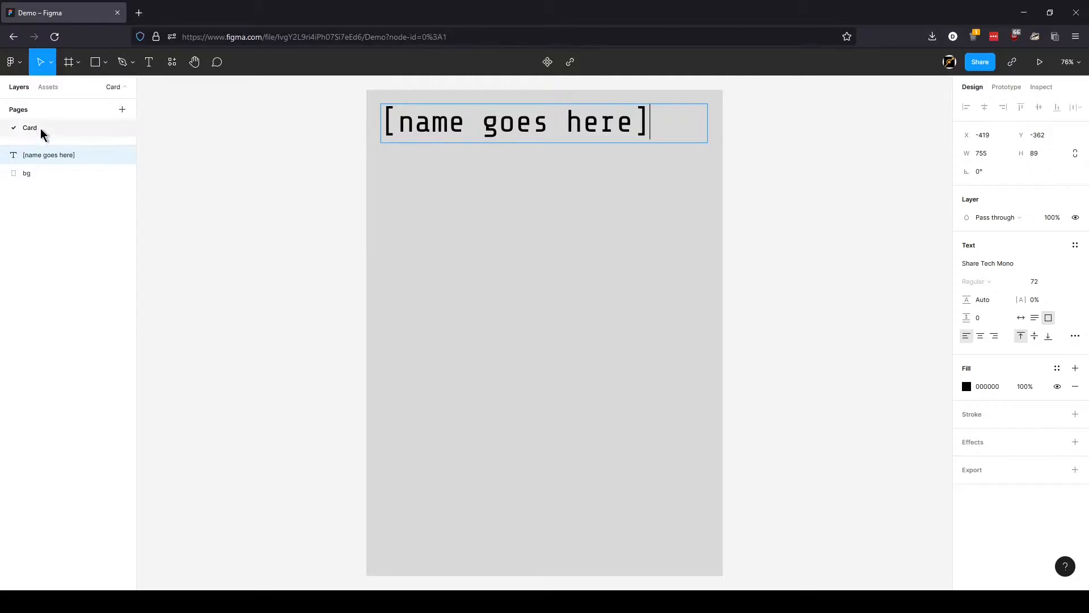
- Rename the placeholder text layer as #name
{"action": "double_click", "coordinate": [42, 156]}
{"action": "type", "text": "#name"}
{"action": "key", "text": "Return"}
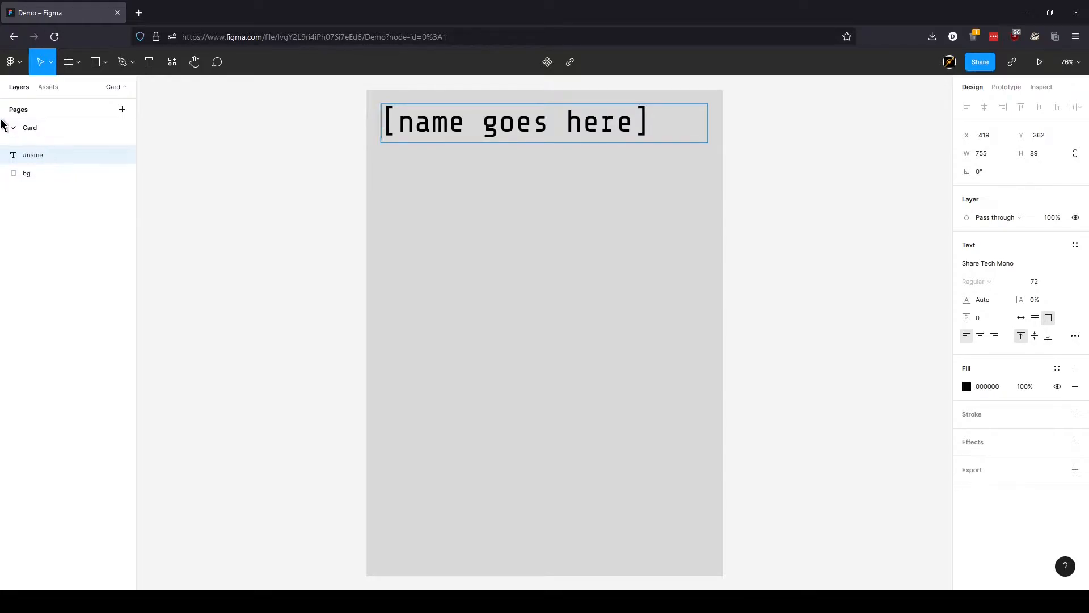
- Create one component from the #name and bg layers and name it Card Frame
{"action": "left_click", "coordinate": [51, 170], "text": "shift"}
{"action": "right_click", "coordinate": [50, 170]}
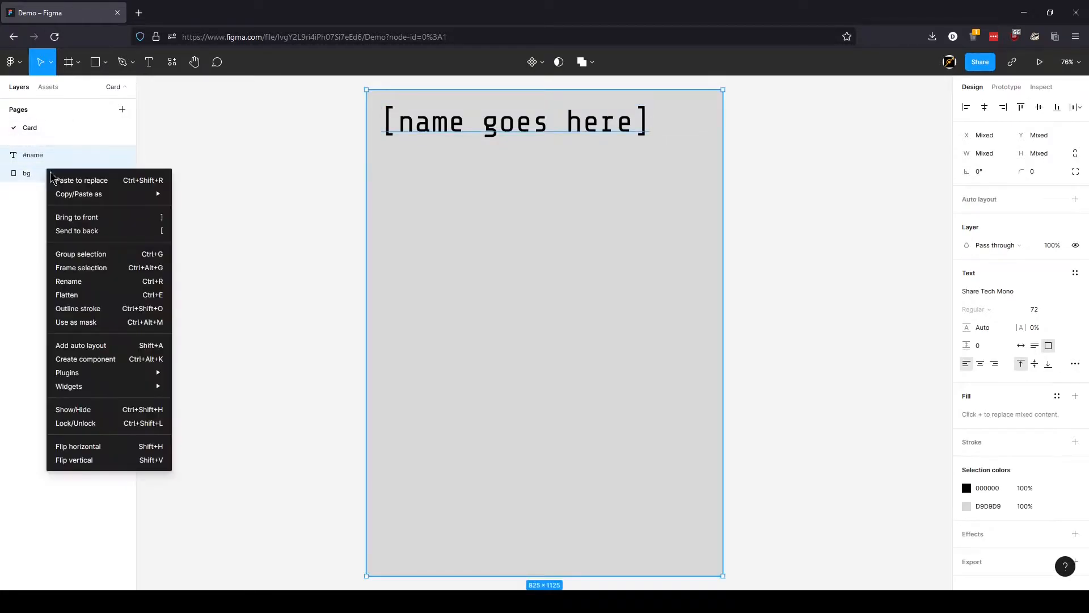
{"action": "left_click", "coordinate": [112, 359]}
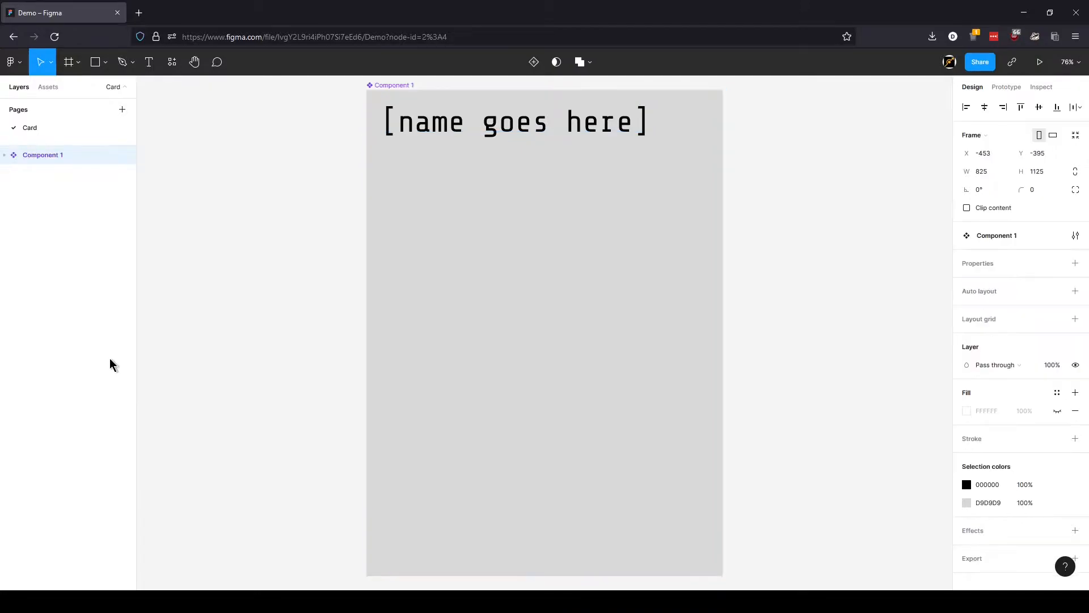
{"action": "double_click", "coordinate": [50, 156]}
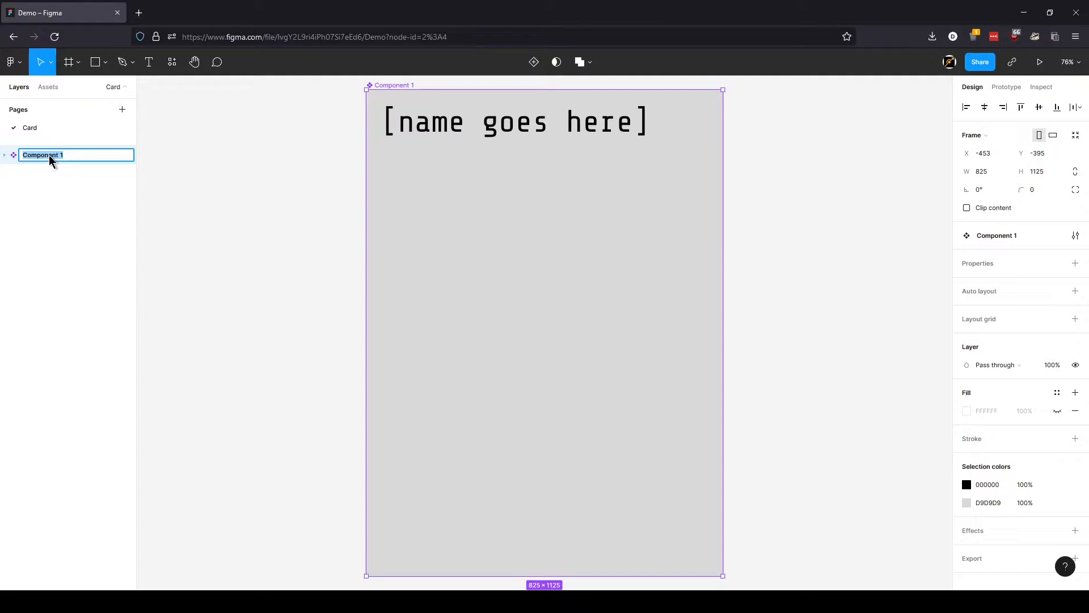
{"action": "type", "text": "Card Frame"}
{"action": "key", "text": "Return"}
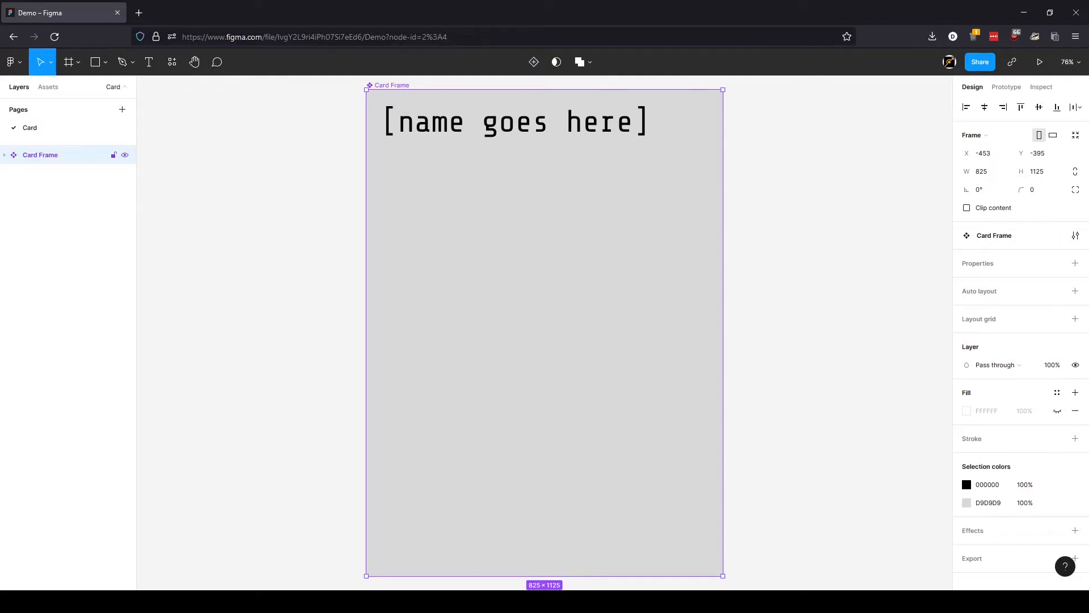
- Add a second page named Card Grid
{"action": "left_click", "coordinate": [122, 110]}
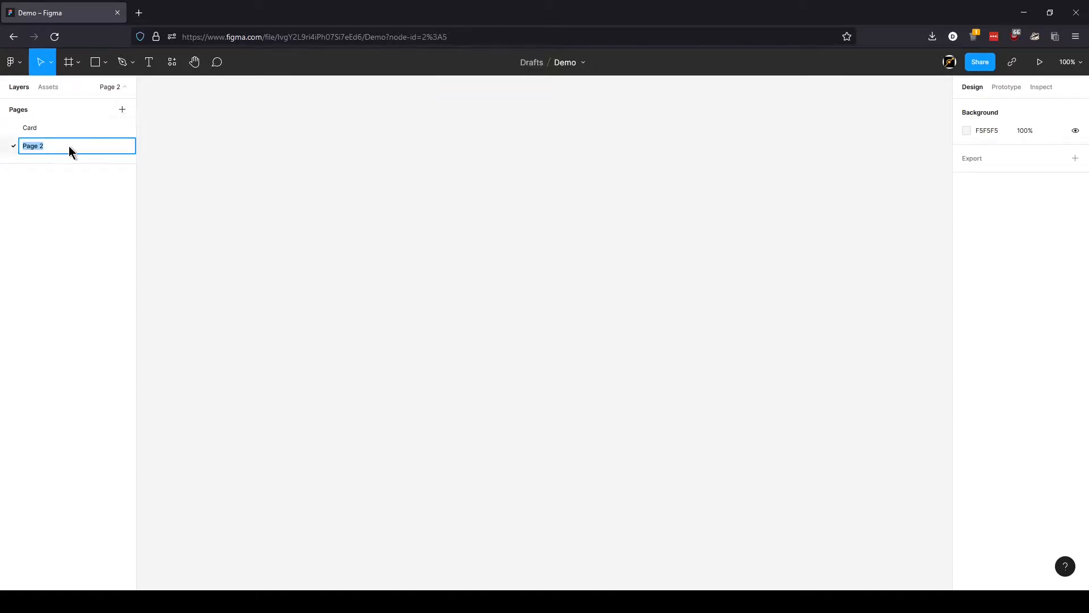
{"action": "type", "text": "Card Grid"}
{"action": "key", "text": "Return"}
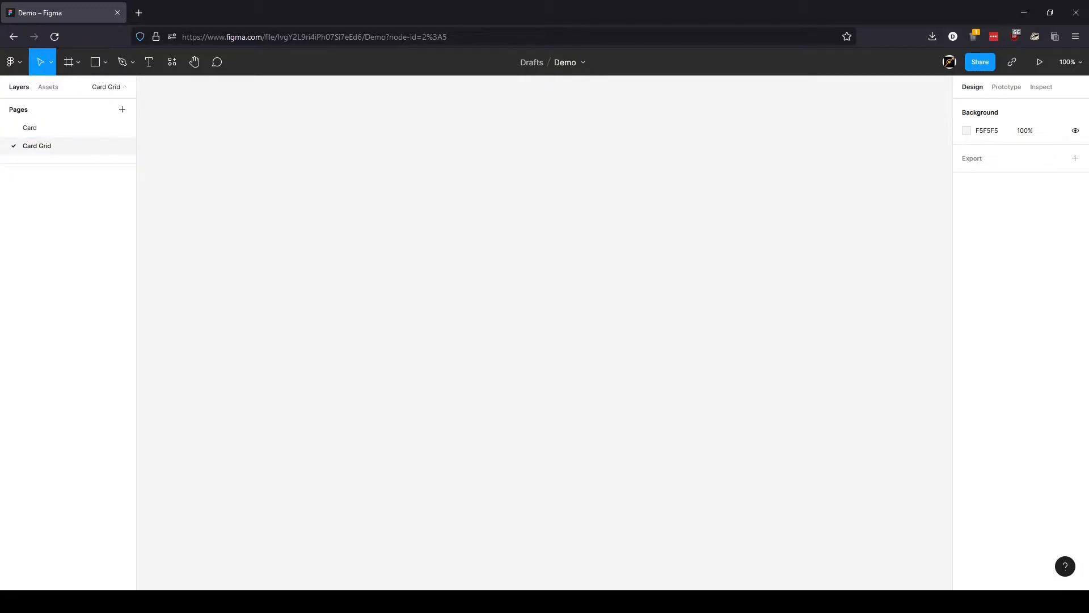
- Place three instances of the Card Frame component edge to edge in a row on the Card Grid page
{"action": "left_click", "coordinate": [45, 86]}
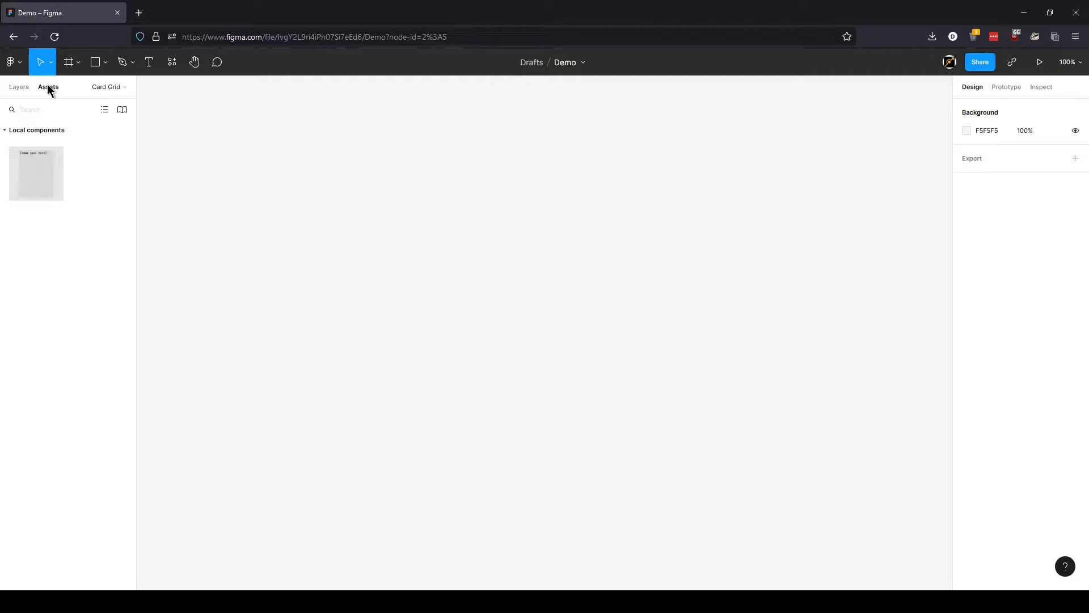
{"action": "left_click_drag", "start_coordinate": [16, 198], "coordinate": [325, 270]}
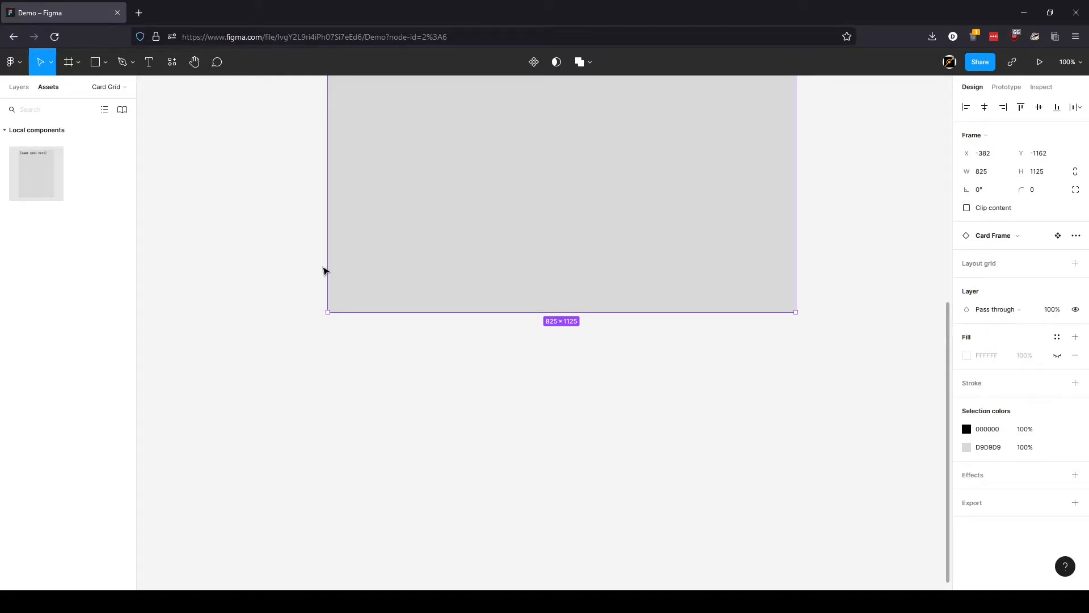
{"action": "key", "text": "shift+1"}
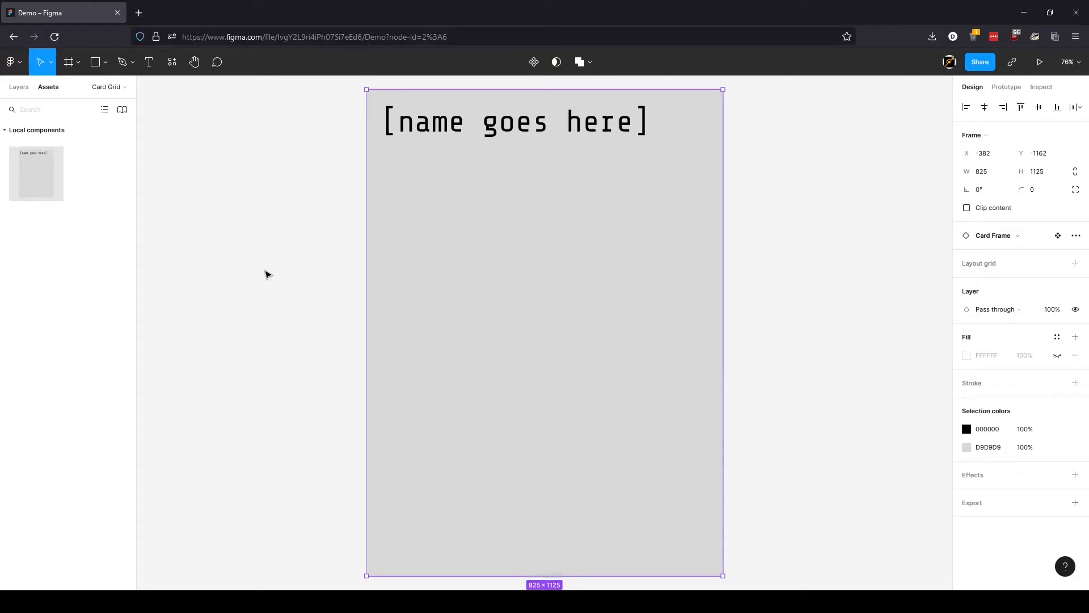
{"action": "scroll", "coordinate": [271, 348], "scroll_direction": "down", "scroll_amount": 2}
{"action": "scroll", "coordinate": [271, 348], "scroll_direction": "down", "scroll_amount": 3}
{"action": "left_click_drag", "start_coordinate": [54, 185], "coordinate": [522, 340]}
{"action": "left_click_drag", "start_coordinate": [58, 185], "coordinate": [710, 319]}
- Copy the row of three cards and place the duplicate directly beneath it to form a 3 × 2 grid
{"action": "left_click_drag", "start_coordinate": [249, 180], "coordinate": [838, 475]}
{"action": "key", "text": "ctrl+c"}
{"action": "key", "text": "ctrl+v"}
{"action": "left_click_drag", "start_coordinate": [586, 346], "coordinate": [530, 441]}
{"action": "scroll", "coordinate": [538, 486], "scroll_direction": "down", "scroll_amount": 3}
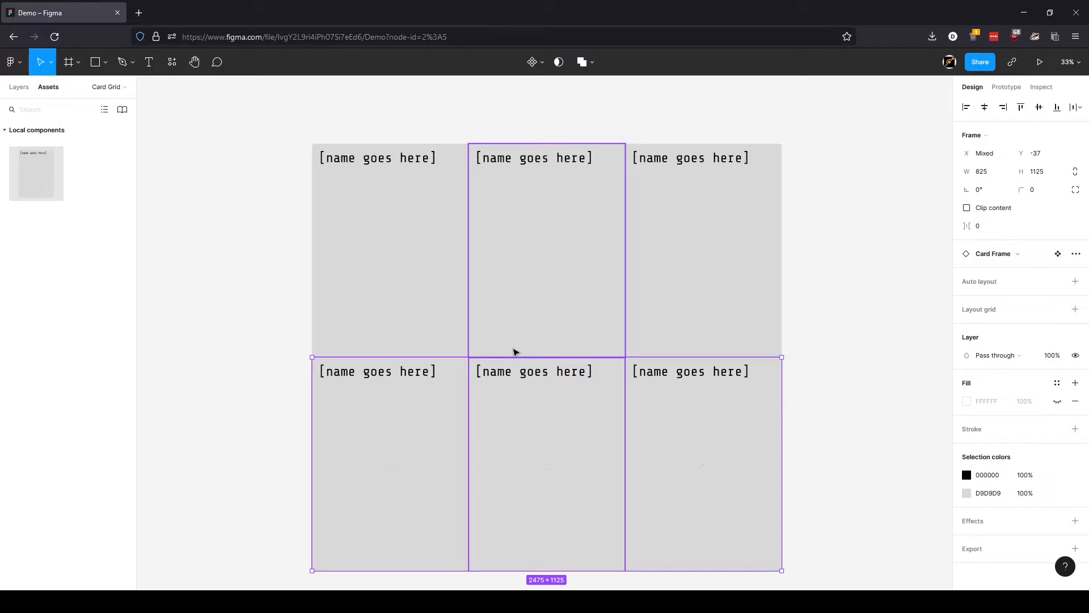
{"action": "key", "text": "shift+1"}
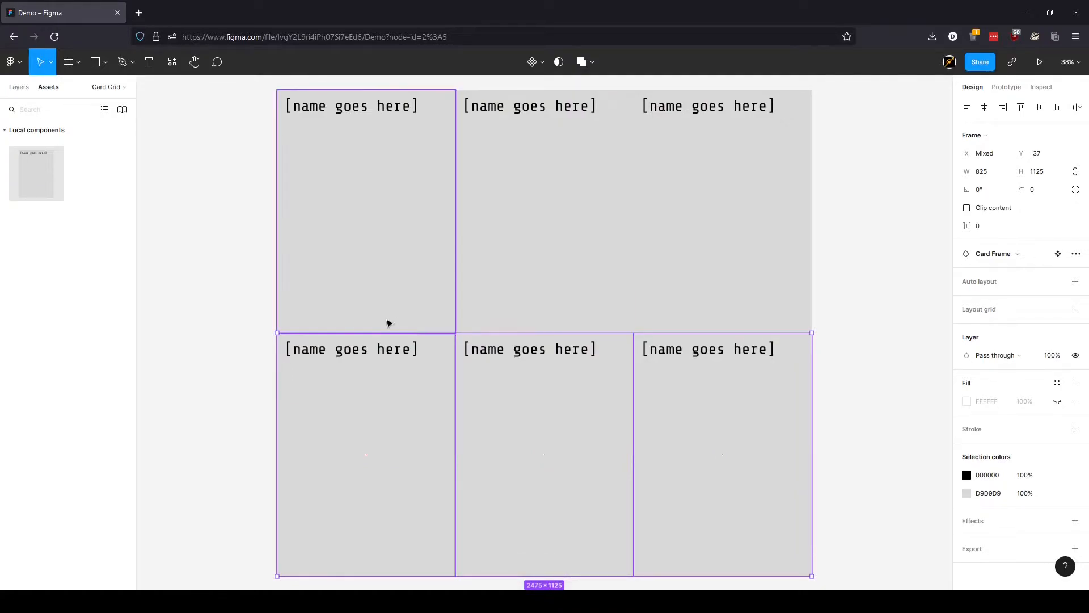
- Add a black inside stroke with a width of 10 to the Card page's bg layer and return to the Card Grid page
{"action": "left_click", "coordinate": [114, 90]}
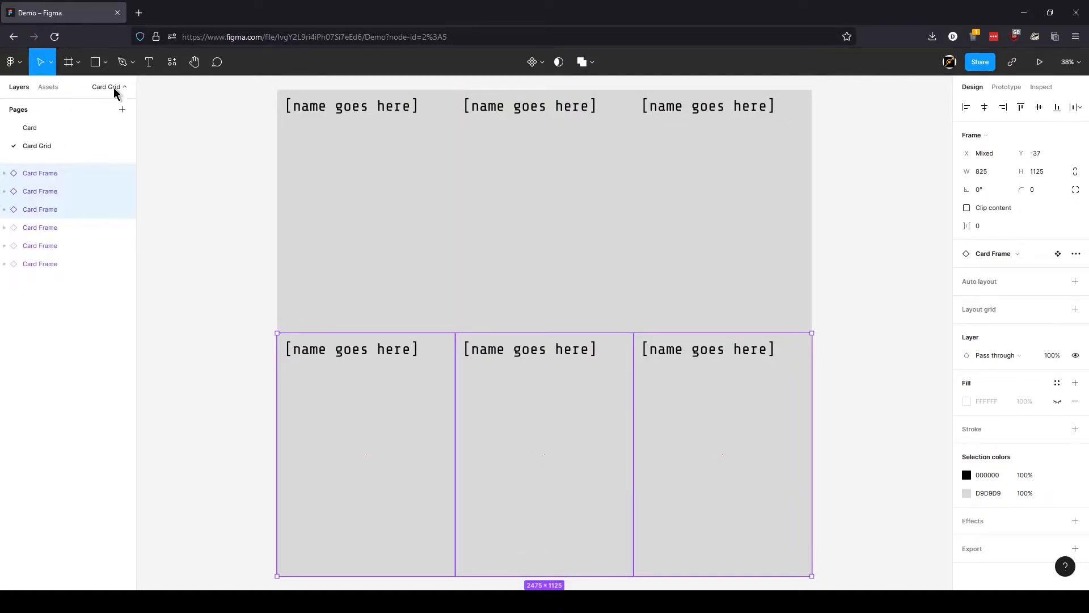
{"action": "left_click", "coordinate": [38, 130]}
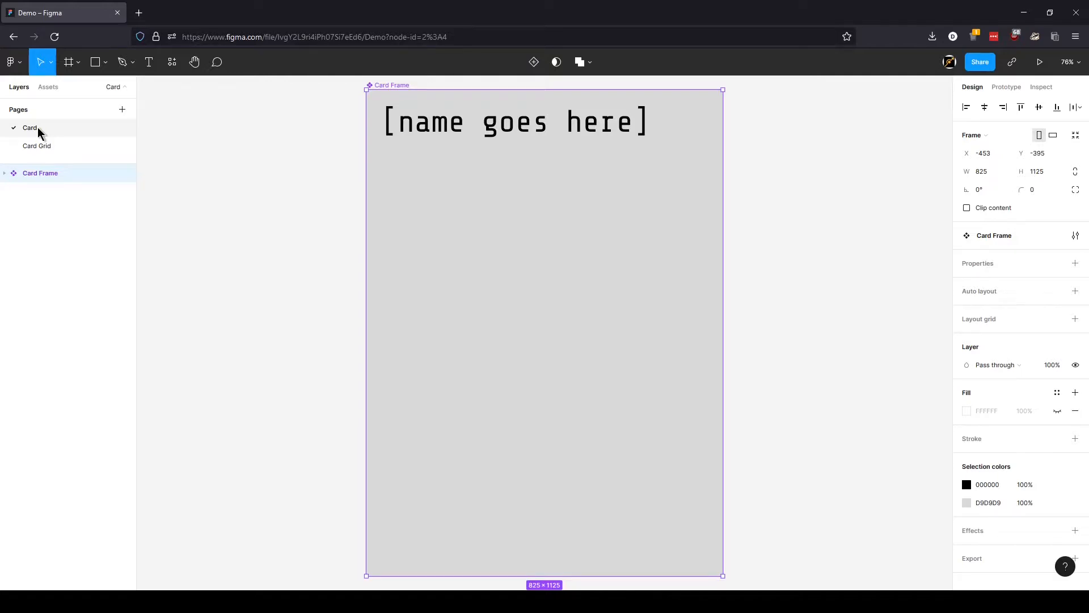
{"action": "left_click", "coordinate": [5, 173]}
{"action": "left_click", "coordinate": [40, 211]}
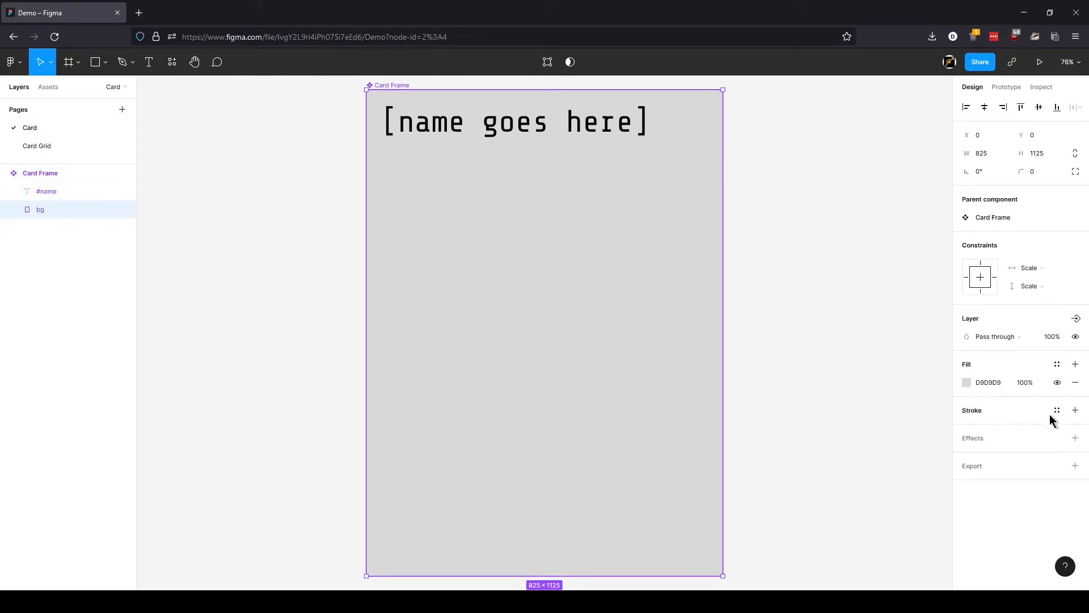
{"action": "left_click", "coordinate": [1075, 411]}
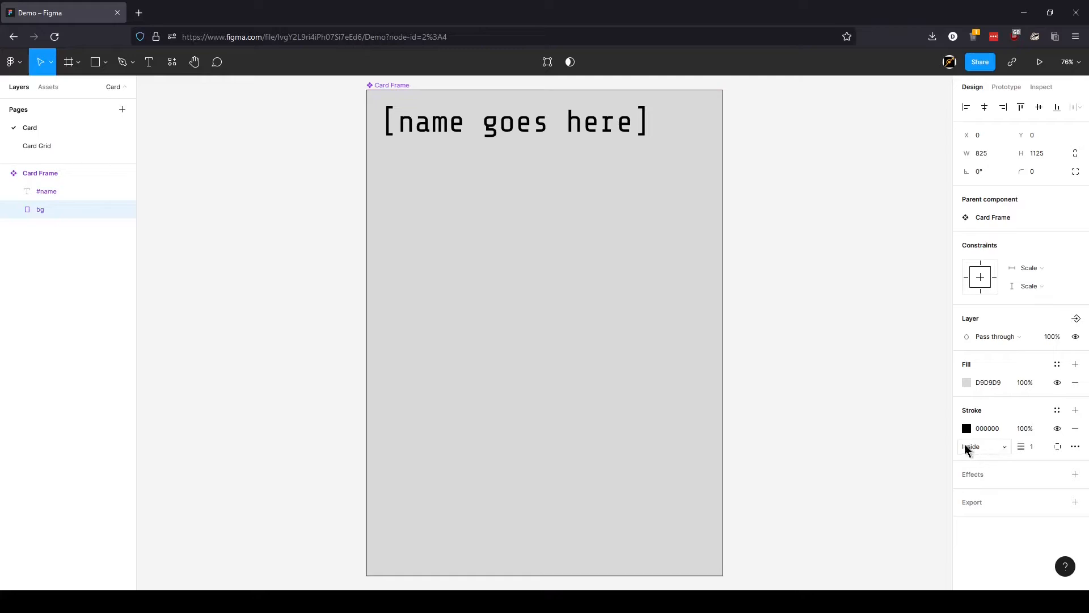
{"action": "left_click", "coordinate": [1041, 451]}
{"action": "type", "text": "10"}
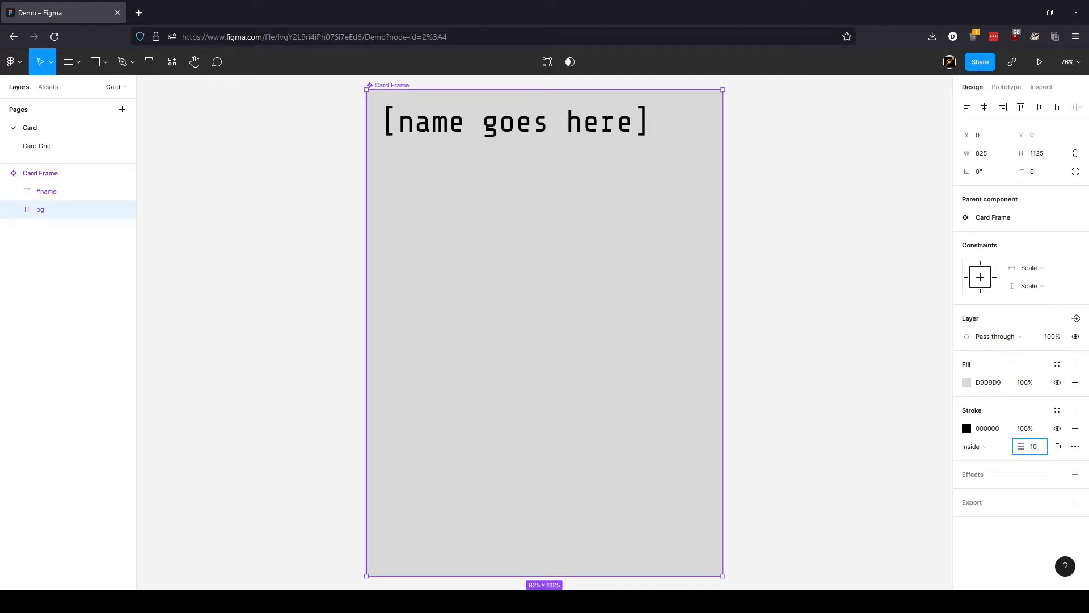
{"action": "key", "text": "Return"}
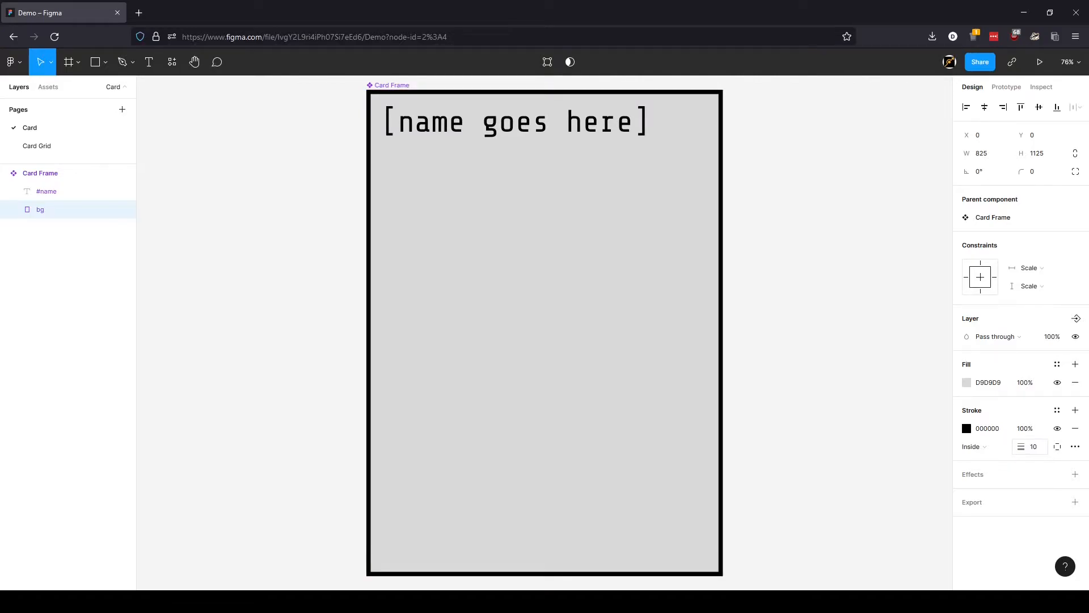
{"action": "left_click", "coordinate": [47, 146]}
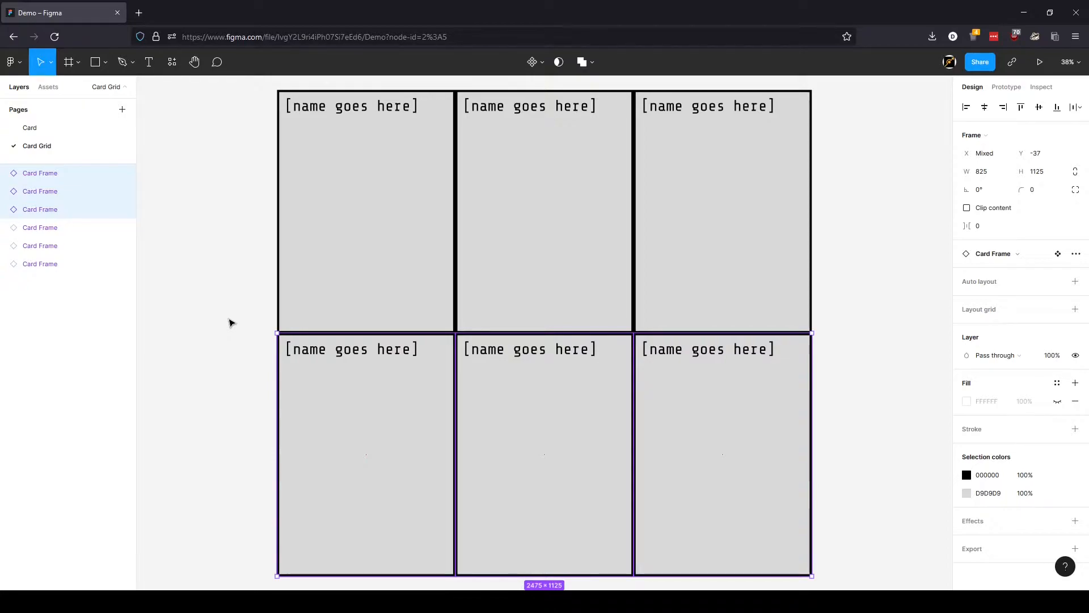
- Create a new Google Sheets spreadsheet in a separate browser tab through sheets.new and name it Card List
{"action": "left_click", "coordinate": [139, 13]}
{"action": "type", "text": "sheets.new"}
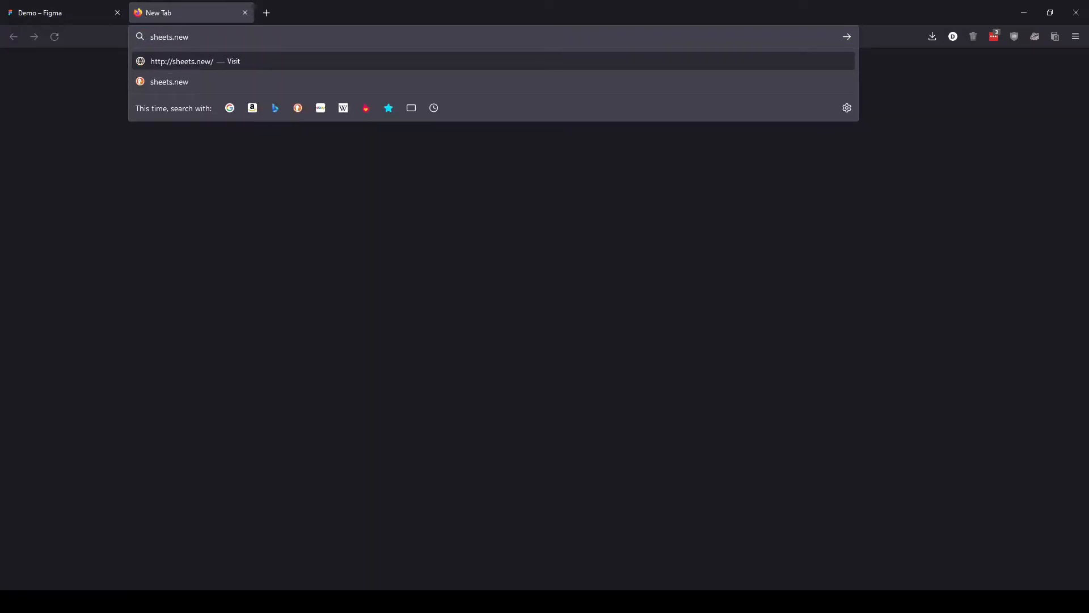
{"action": "key", "text": "Return"}
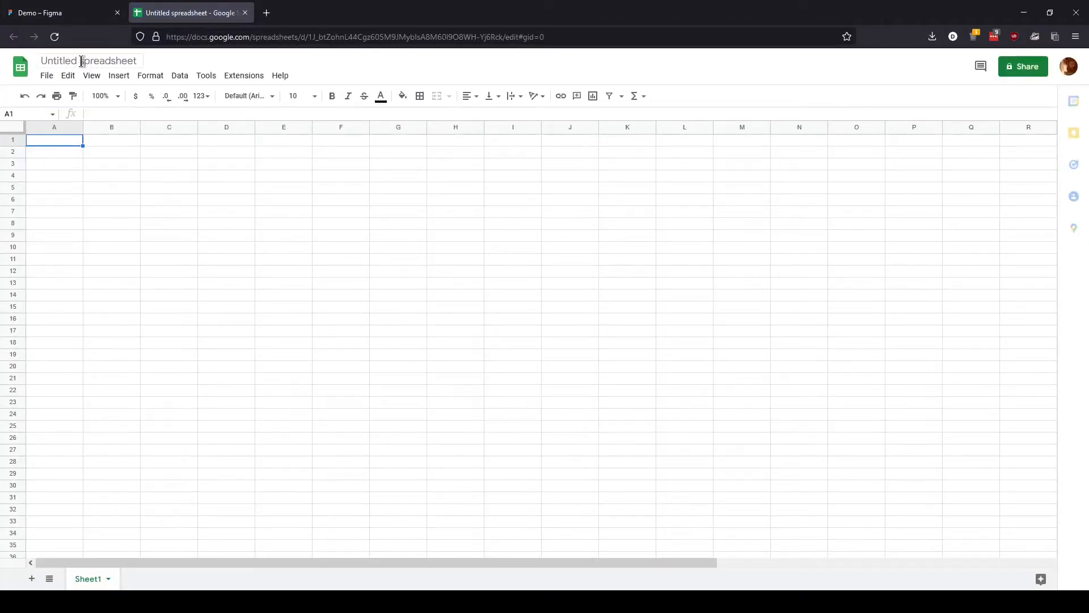
{"action": "left_click", "coordinate": [81, 61]}
{"action": "type", "text": "Card List"}
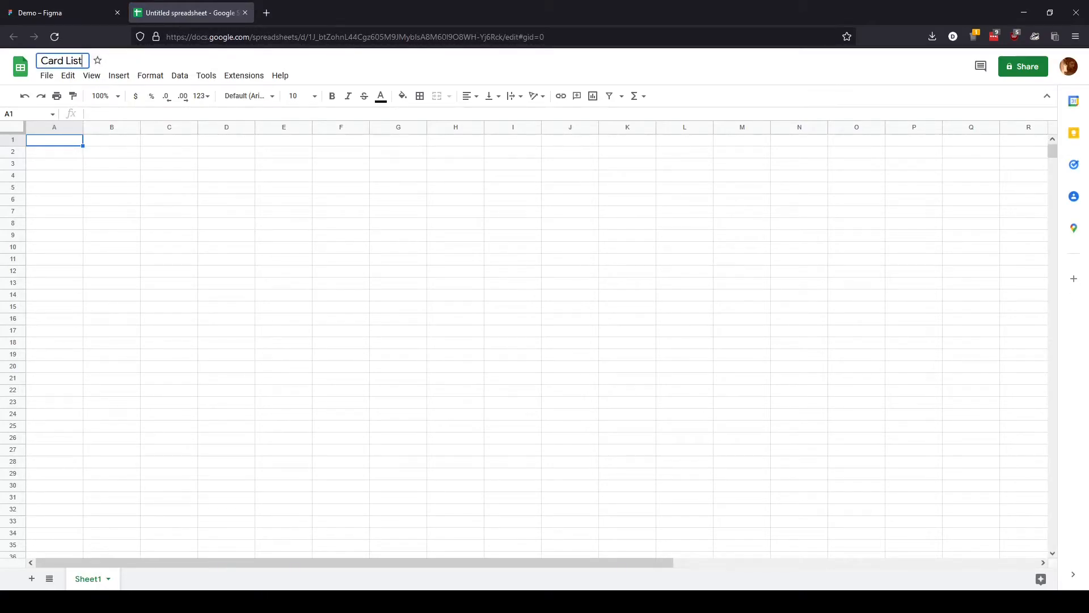
{"action": "key", "text": "Return"}
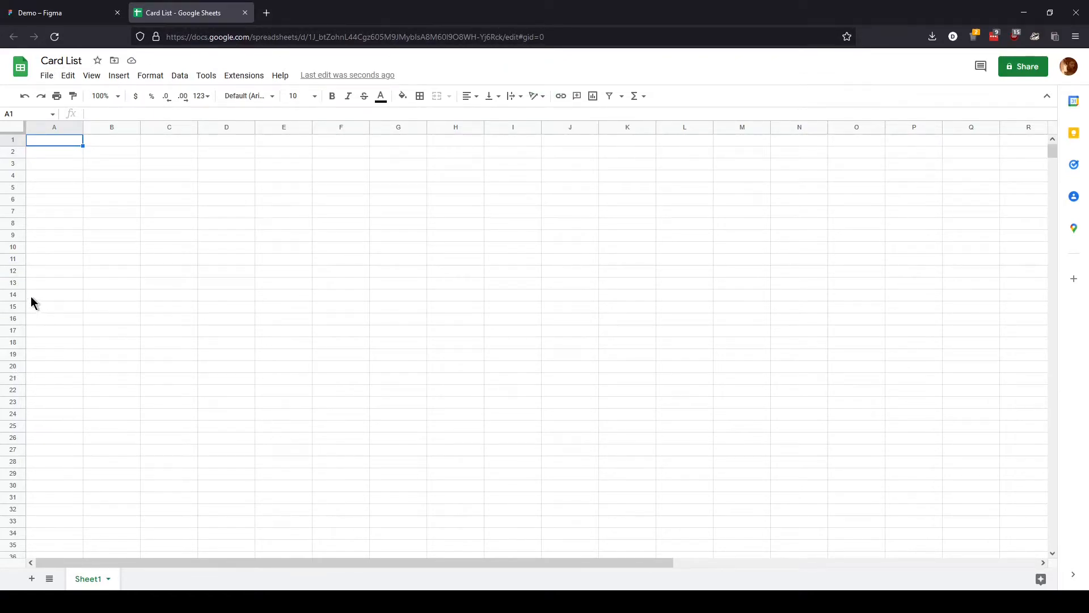
- Enter the header name in A1 and fill A2:A7 with the series robot 1 to robot 6
{"action": "double_click", "coordinate": [41, 140]}
{"action": "type", "text": "name"}
{"action": "key", "text": "Return"}
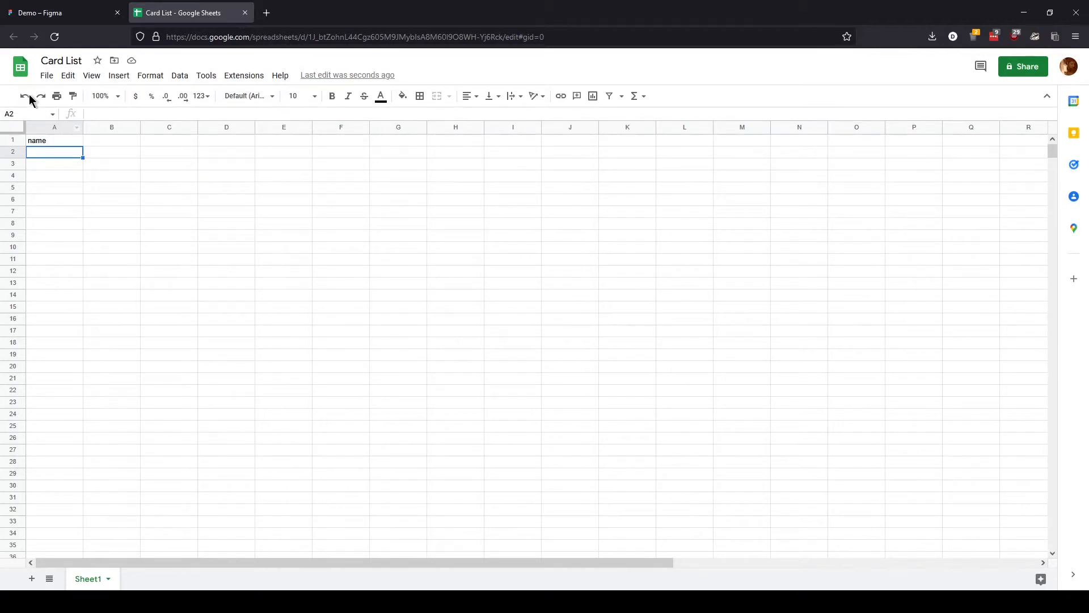
{"action": "double_click", "coordinate": [44, 151]}
{"action": "type", "text": "robot 1"}
{"action": "key", "text": "Return"}
{"action": "left_click", "coordinate": [76, 154]}
{"action": "left_click_drag", "start_coordinate": [82, 157], "coordinate": [77, 211]}
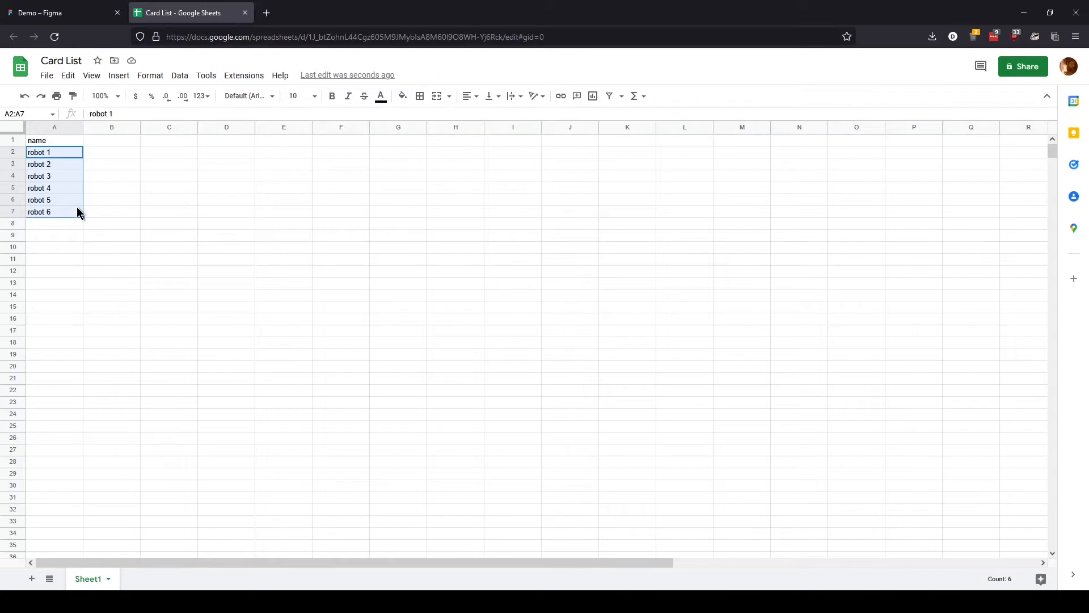
- Share the Card List spreadsheet with anyone who has the link and copy its link
{"action": "left_click", "coordinate": [1021, 67]}
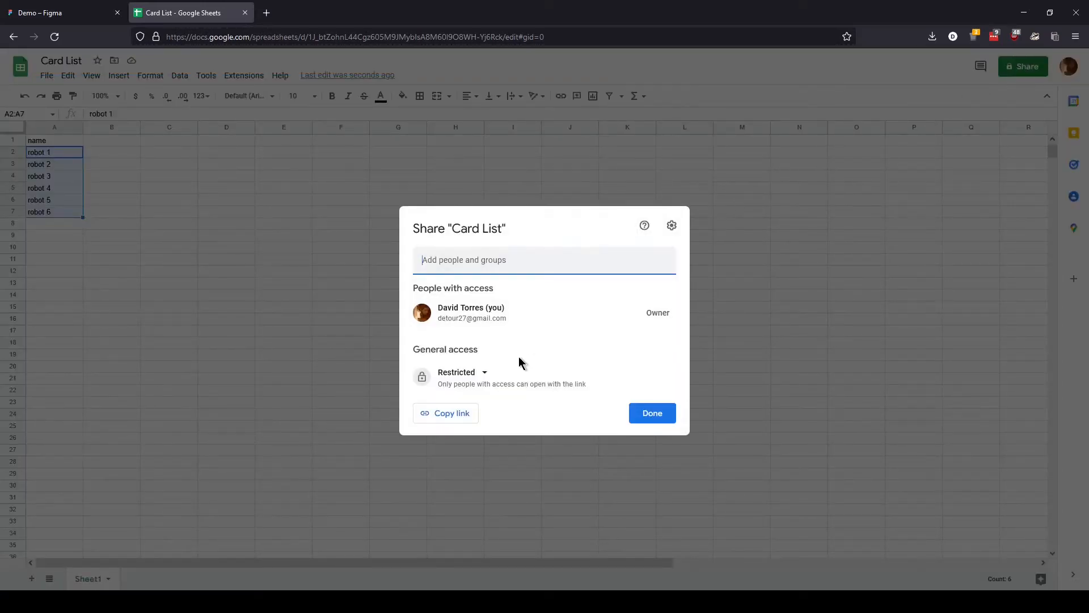
{"action": "left_click", "coordinate": [483, 373]}
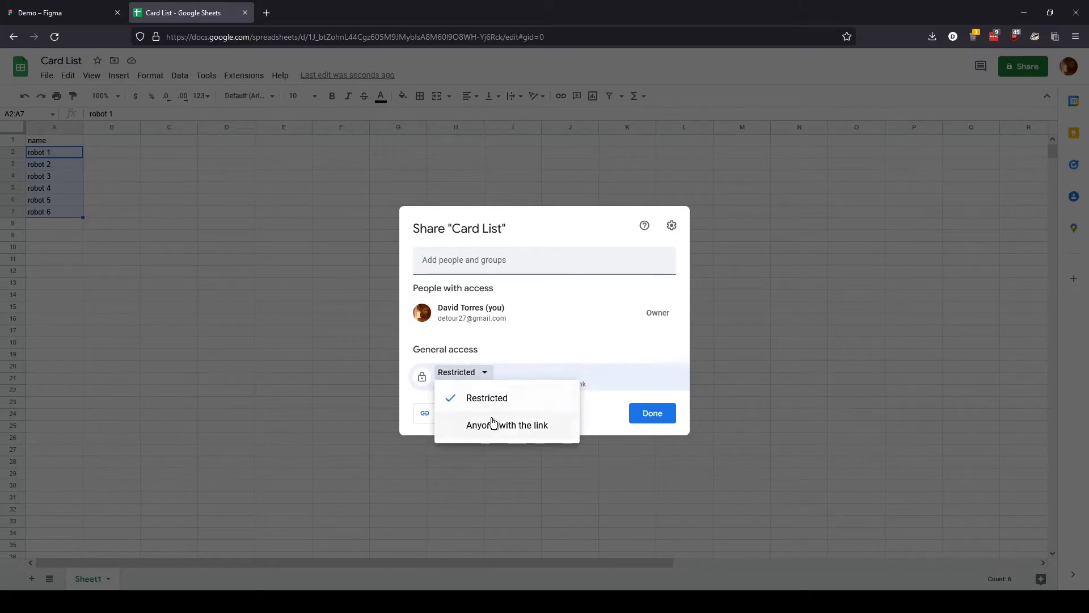
{"action": "left_click", "coordinate": [496, 430]}
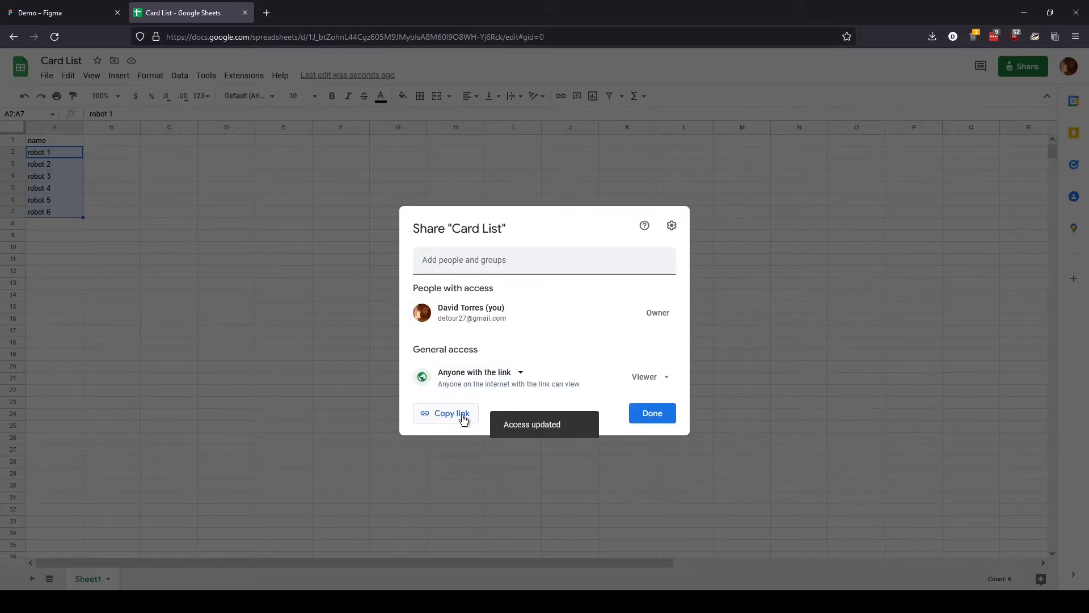
{"action": "left_click", "coordinate": [463, 420]}
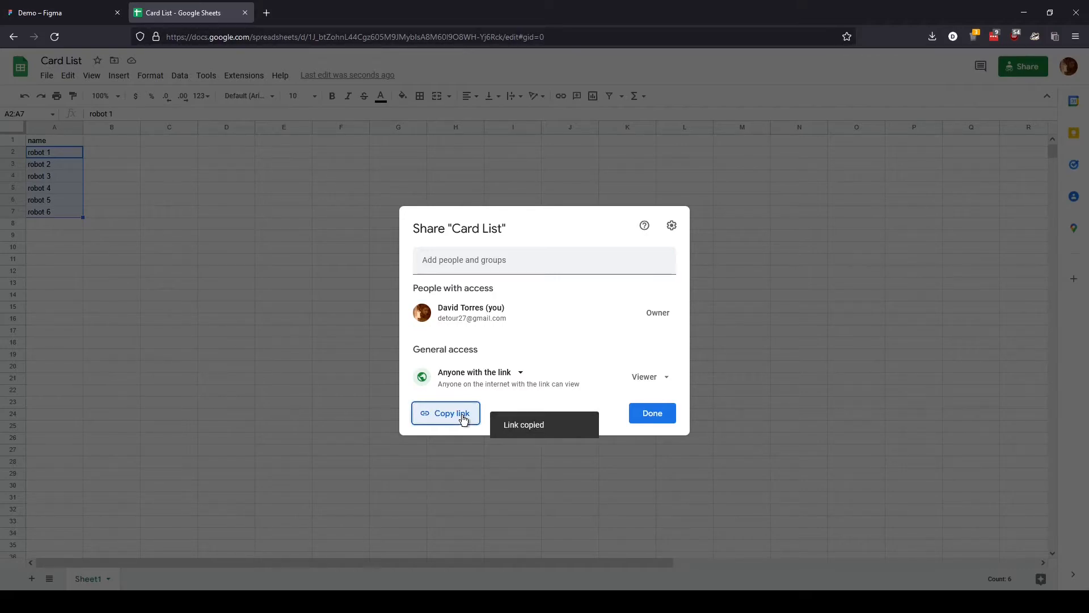
- Switch to the Figma file and use the Google Sheets Sync plugin with the copied sheet link to fetch and sync the current page
{"action": "left_click", "coordinate": [77, 22]}
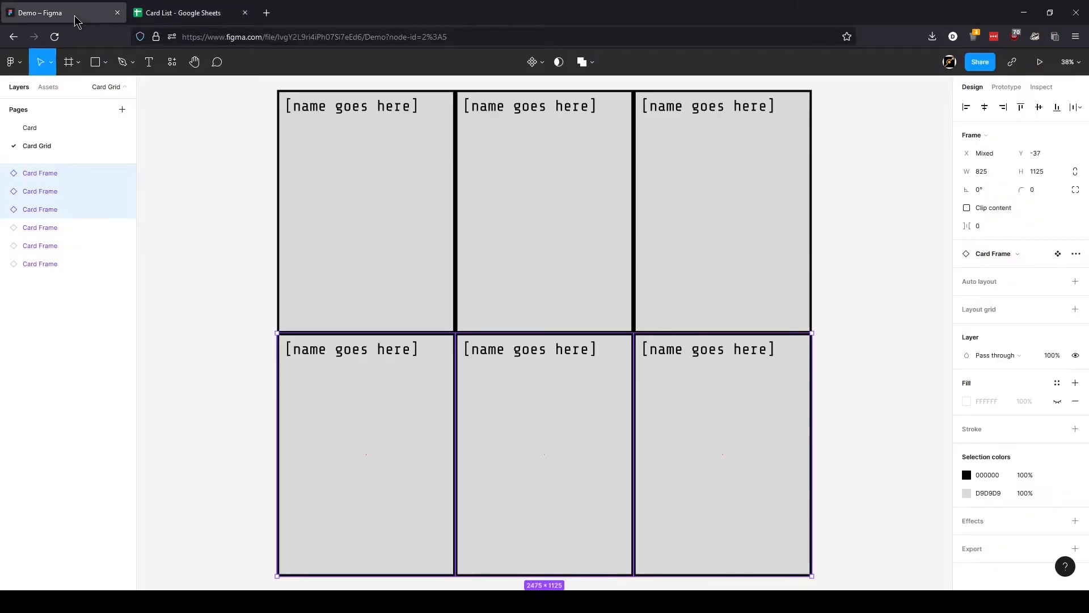
{"action": "left_click", "coordinate": [172, 305]}
{"action": "left_click", "coordinate": [14, 63]}
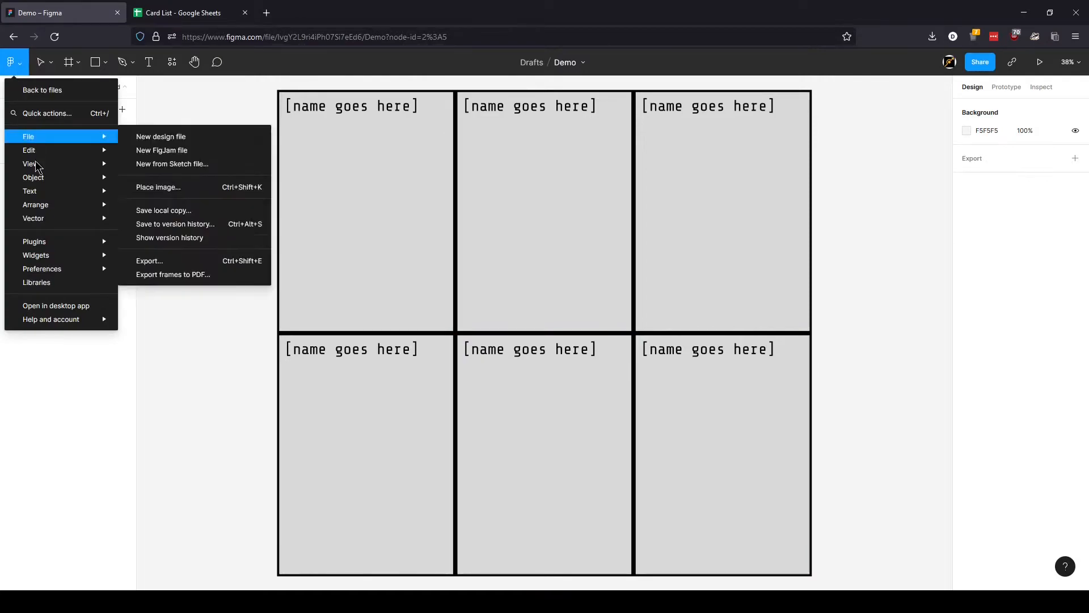
{"action": "mouse_move", "coordinate": [57, 241]}
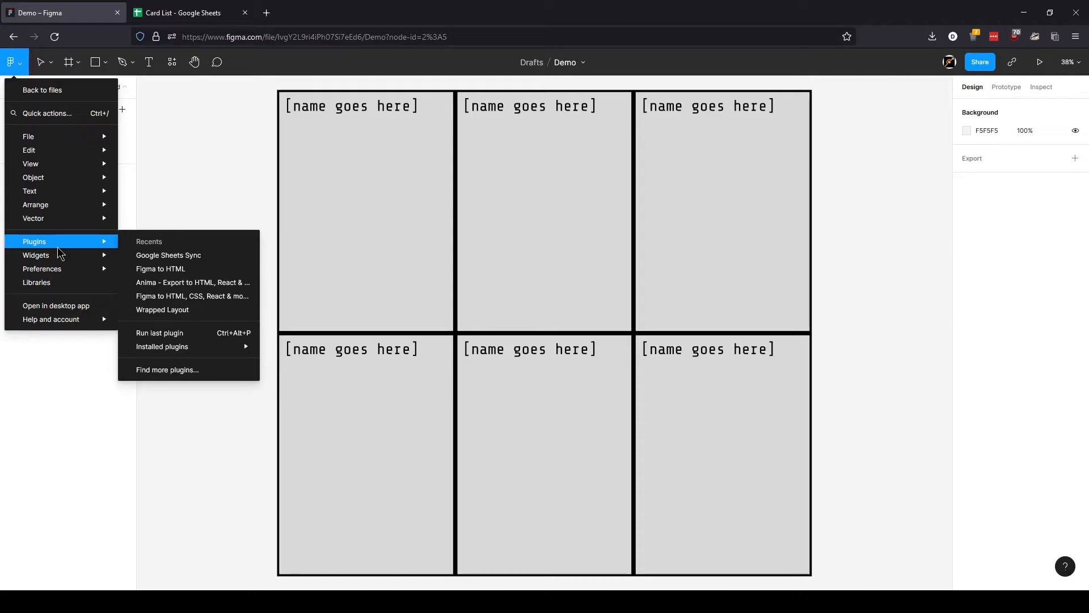
{"action": "left_click", "coordinate": [201, 259]}
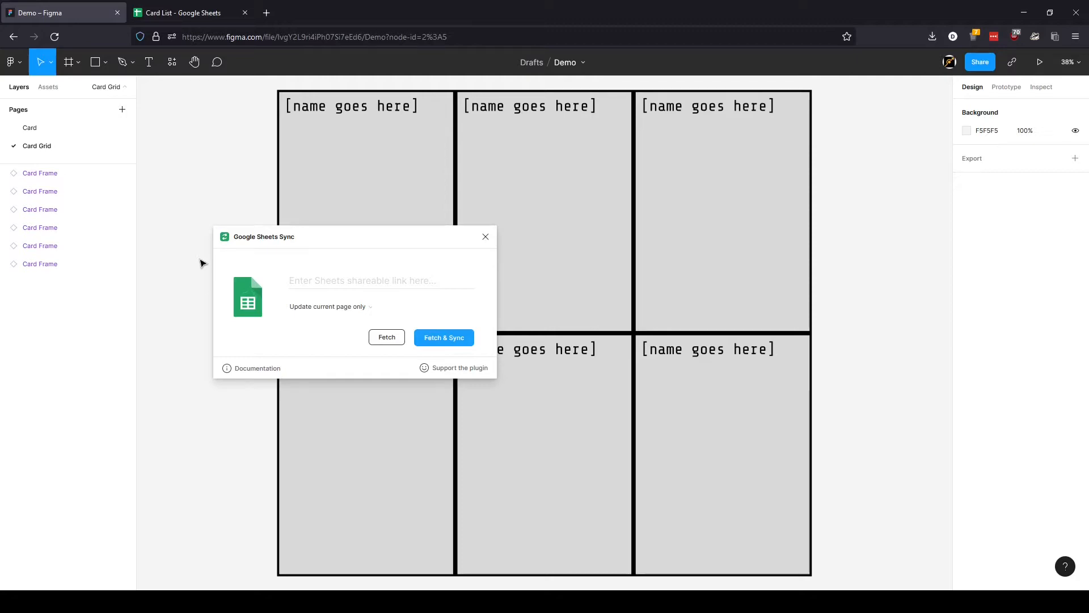
{"action": "left_click", "coordinate": [392, 288]}
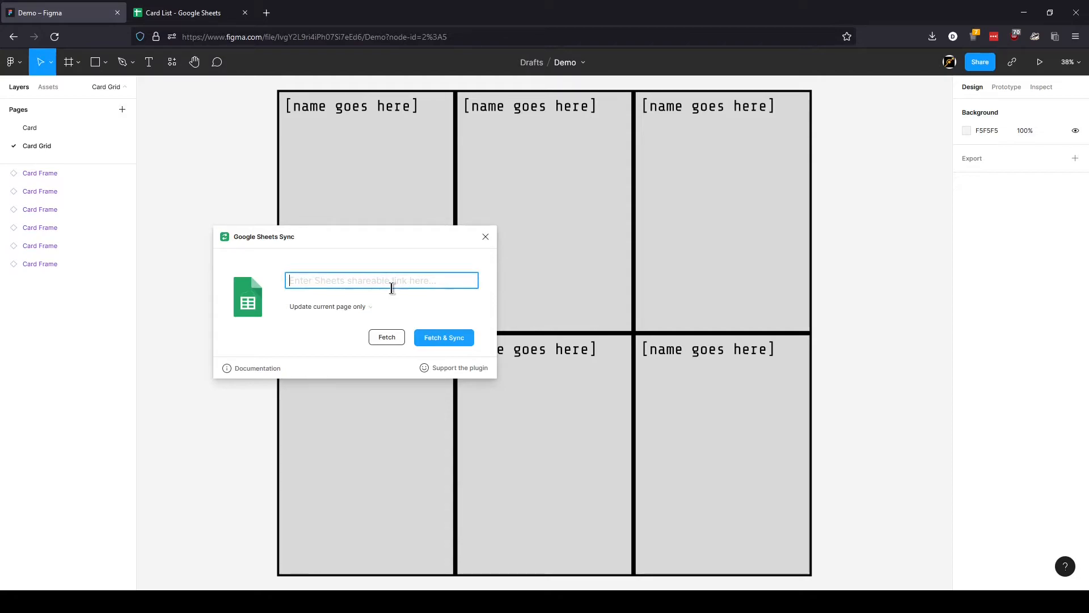
{"action": "key", "text": "ctrl+v"}
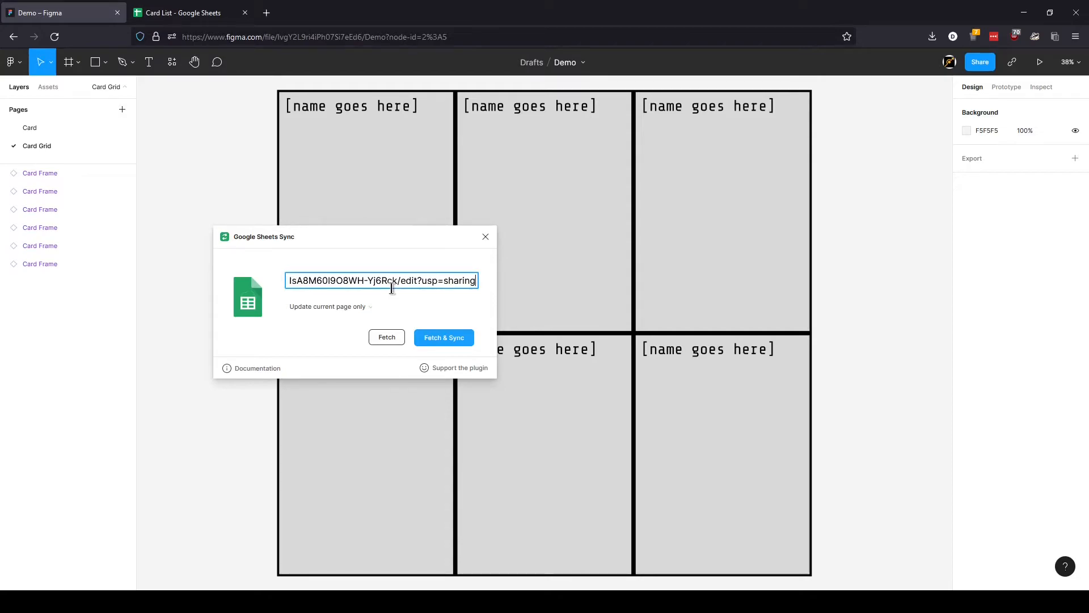
{"action": "left_click", "coordinate": [449, 338]}
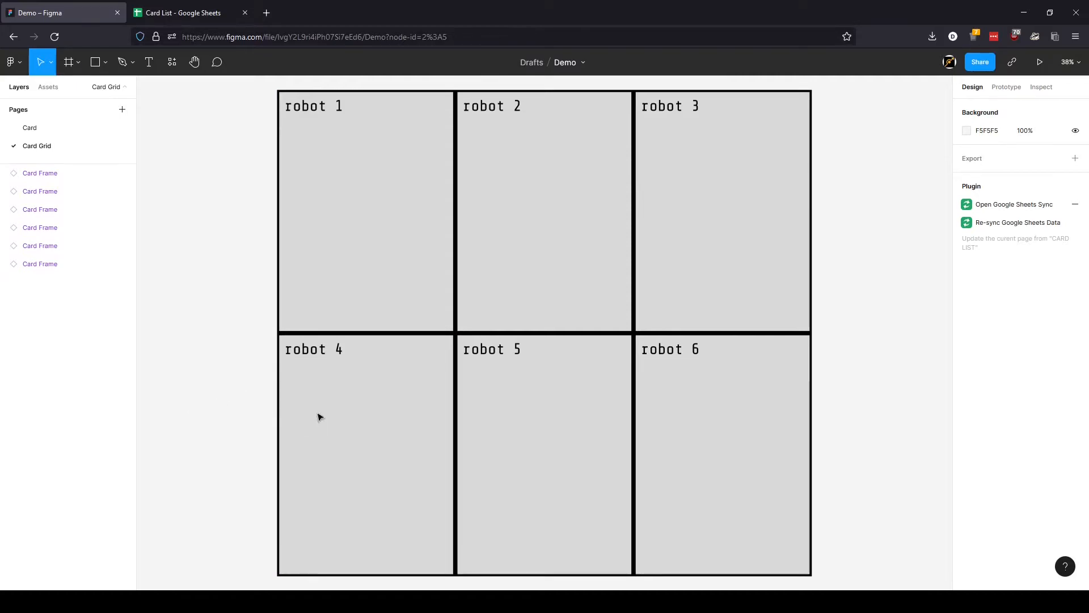
- Add a 1x PNG export setting to the Card Grid page and open the export of the whole page
{"action": "left_click", "coordinate": [1075, 159]}
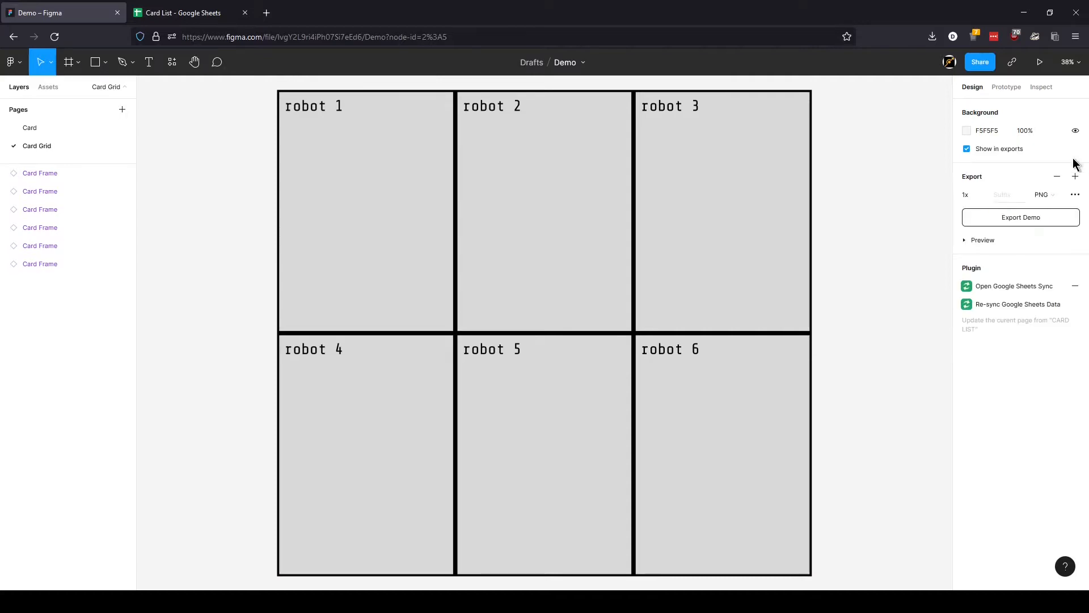
{"action": "left_click", "coordinate": [1029, 218]}
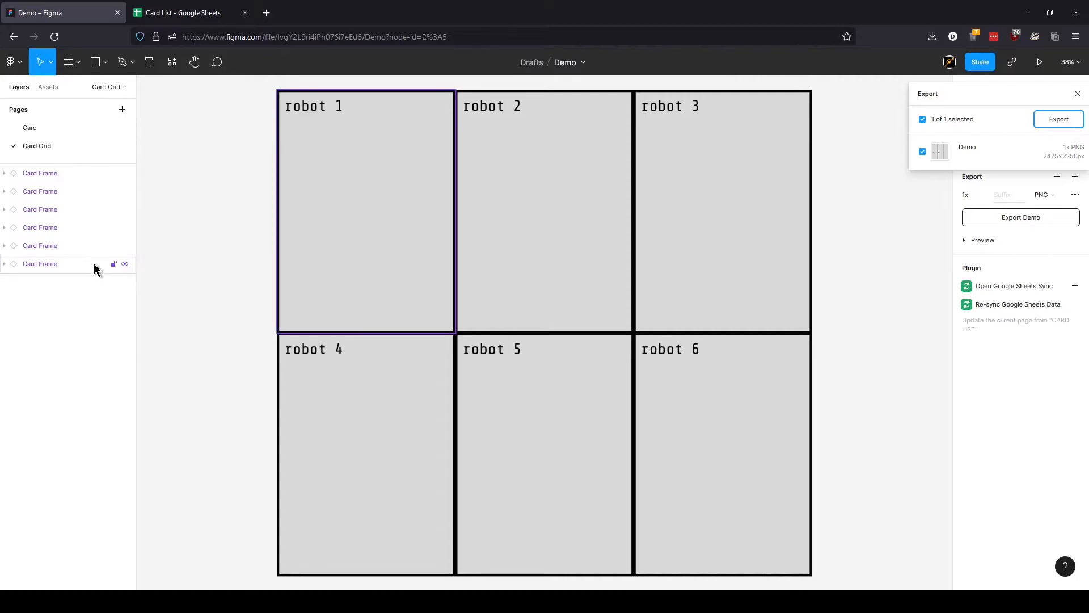
- Select all six Card Frame instances, give them a 1x PNG export setting and export the six layers
{"action": "left_click", "coordinate": [65, 174]}
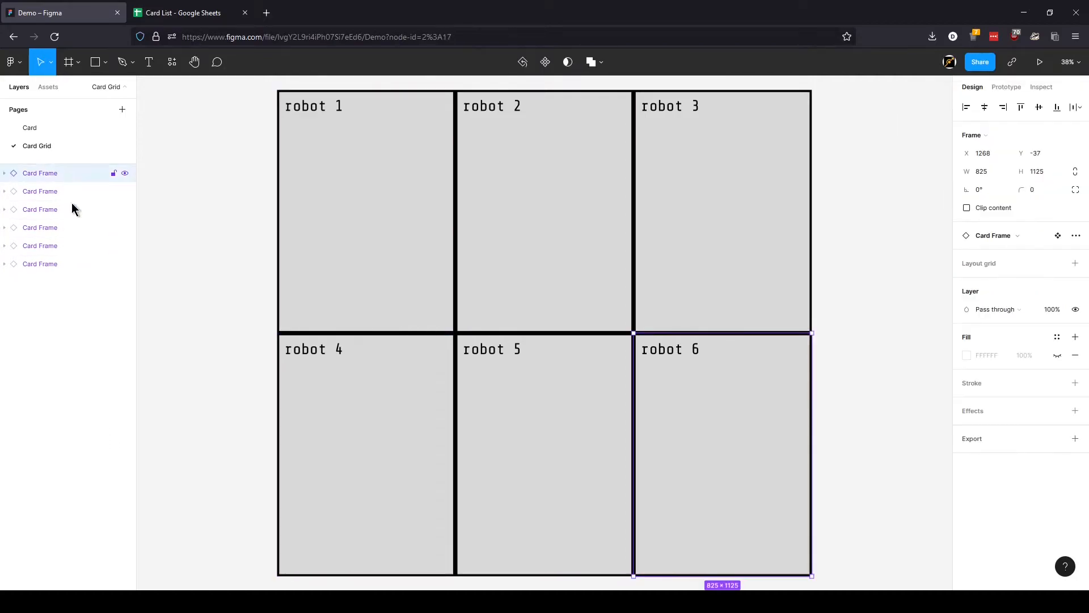
{"action": "left_click", "coordinate": [74, 271], "text": "shift"}
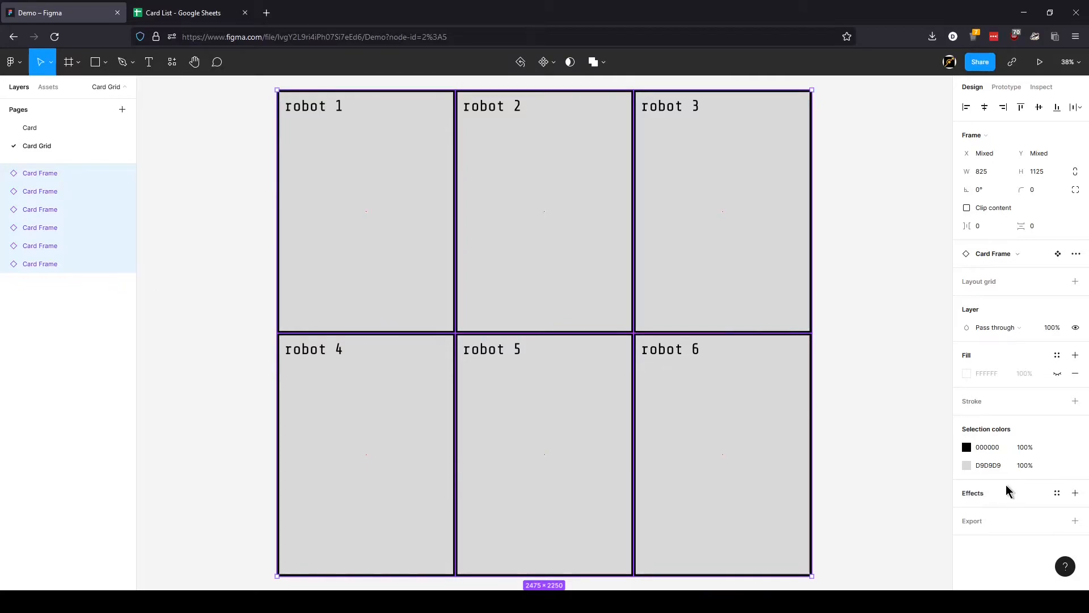
{"action": "left_click", "coordinate": [1075, 521]}
{"action": "scroll", "coordinate": [1040, 542], "scroll_direction": "down", "scroll_amount": 1}
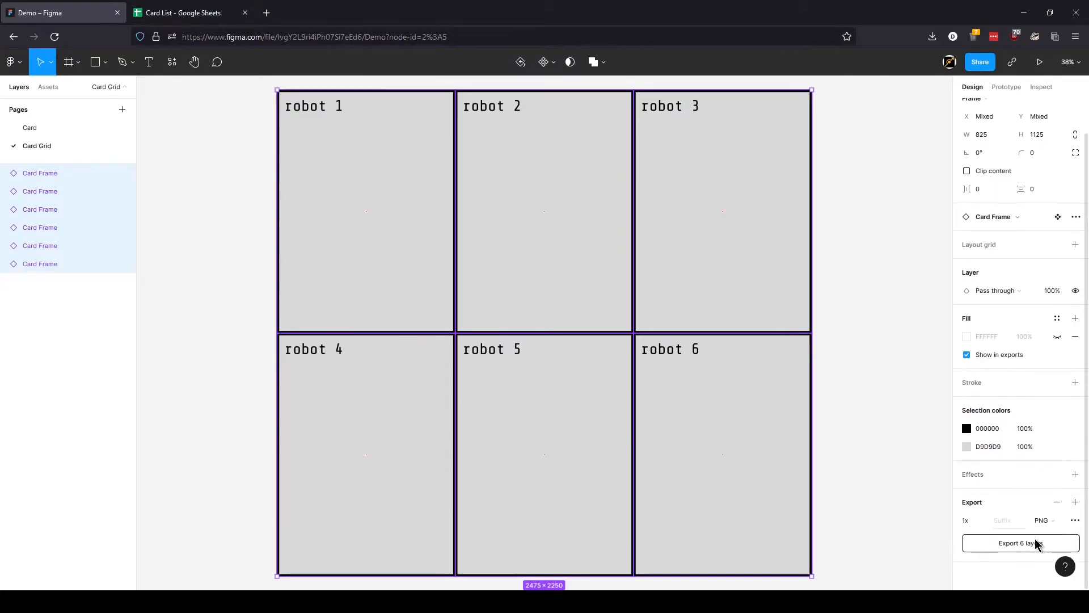
{"action": "left_click", "coordinate": [1035, 542]}
{"action": "left_click", "coordinate": [234, 281]}
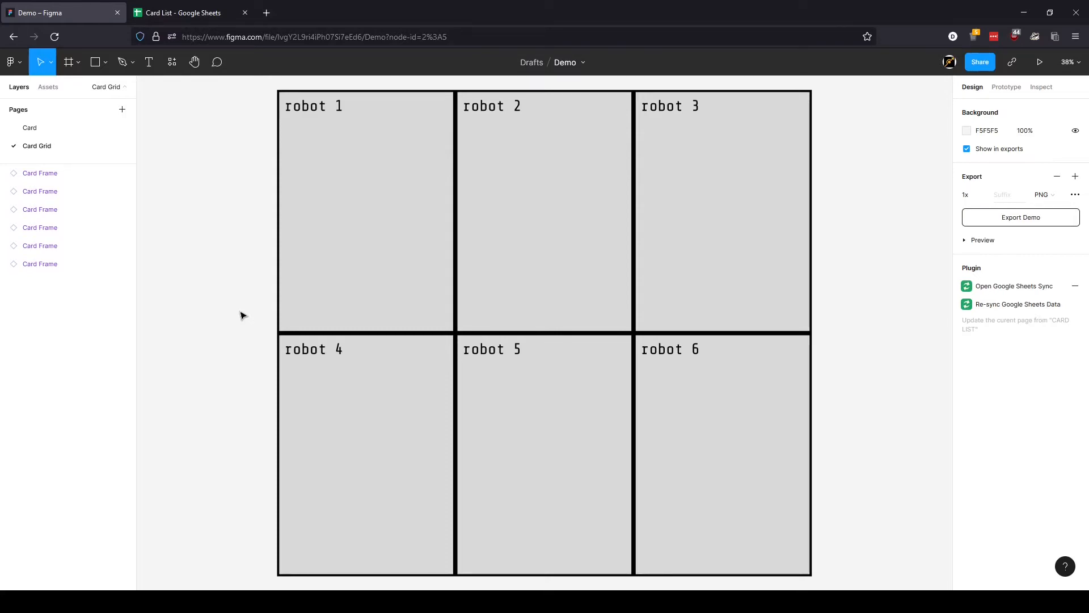
- Change the fill type of the bg layer on the Card page to Image
{"action": "left_click", "coordinate": [58, 130]}
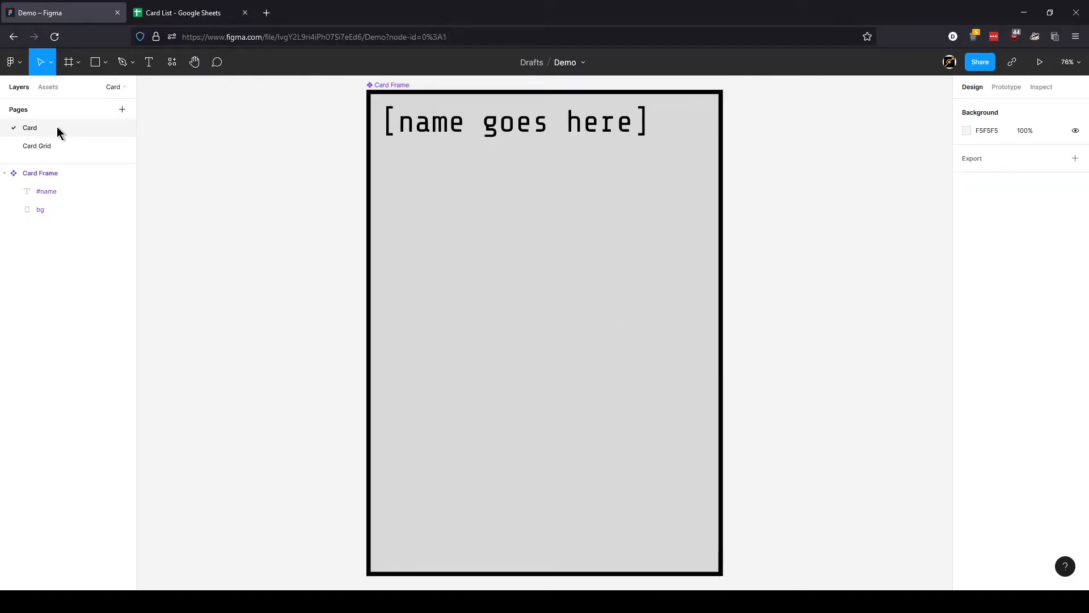
{"action": "left_click", "coordinate": [57, 208]}
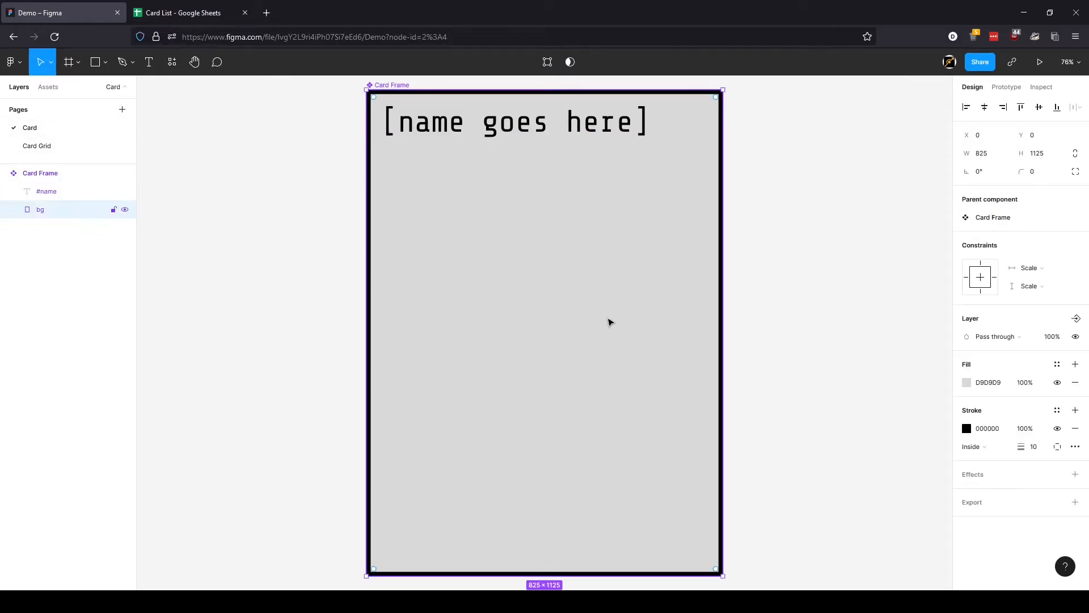
{"action": "left_click", "coordinate": [967, 383]}
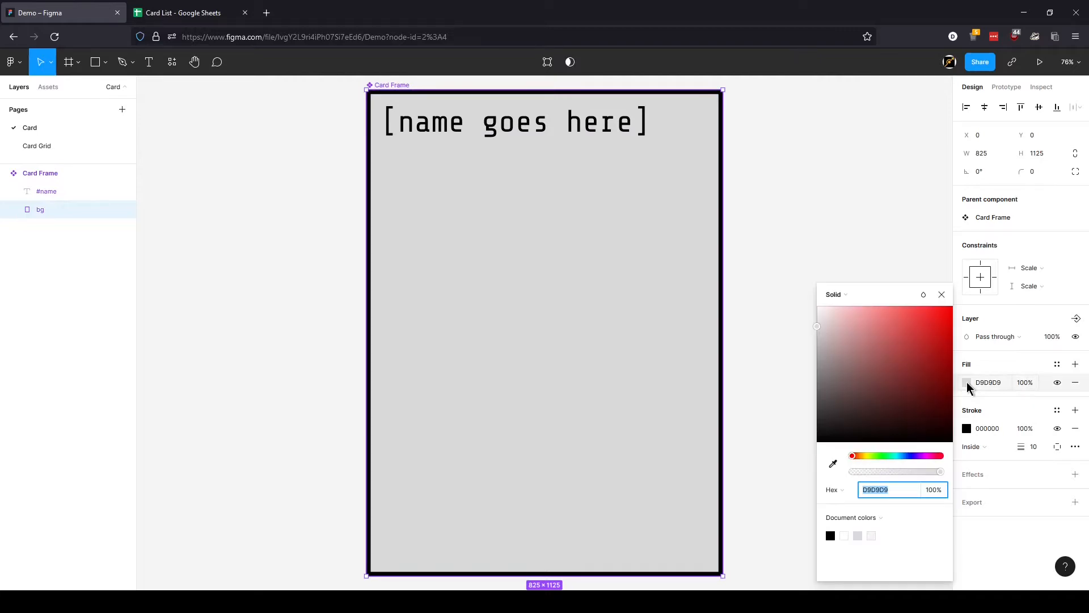
{"action": "left_click", "coordinate": [838, 301]}
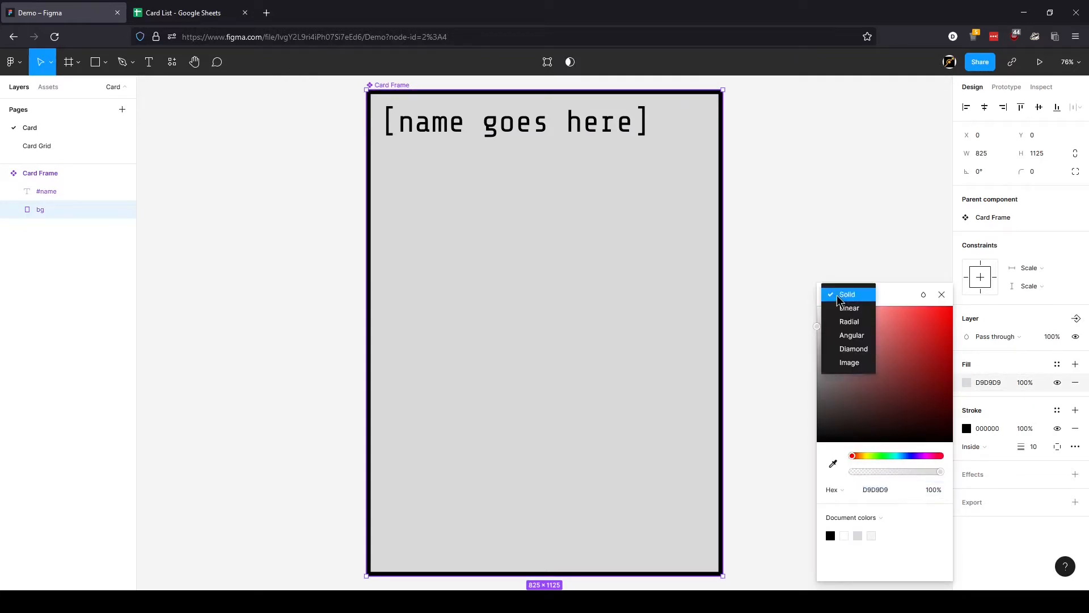
{"action": "left_click", "coordinate": [855, 363]}
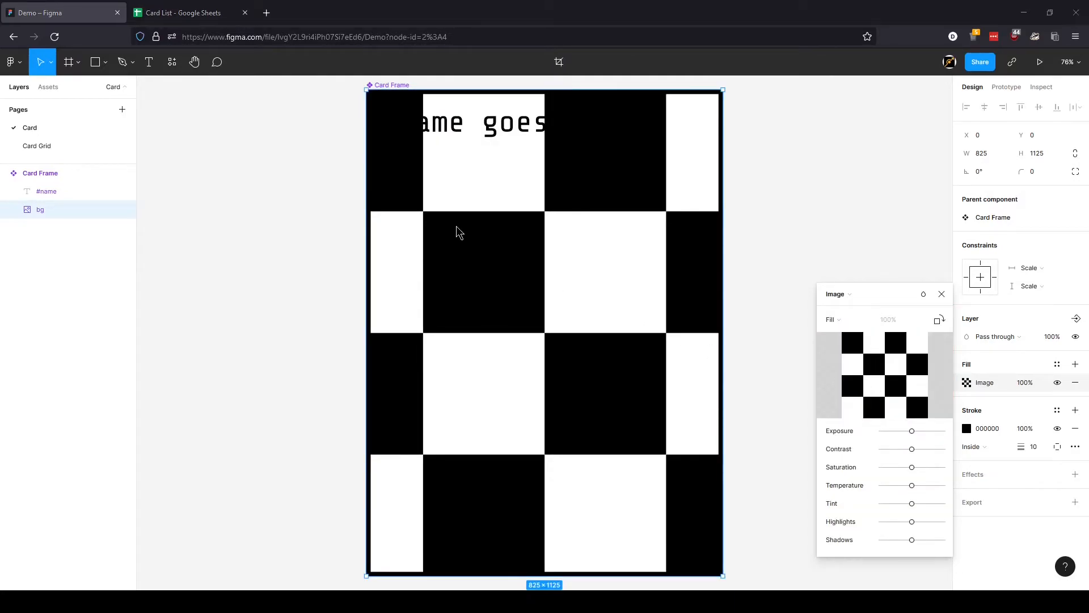
- Use the metal-framed Scrapbot card template as the bg layer's image fill and remove the layer's stroke
{"action": "left_click", "coordinate": [452, 289]}
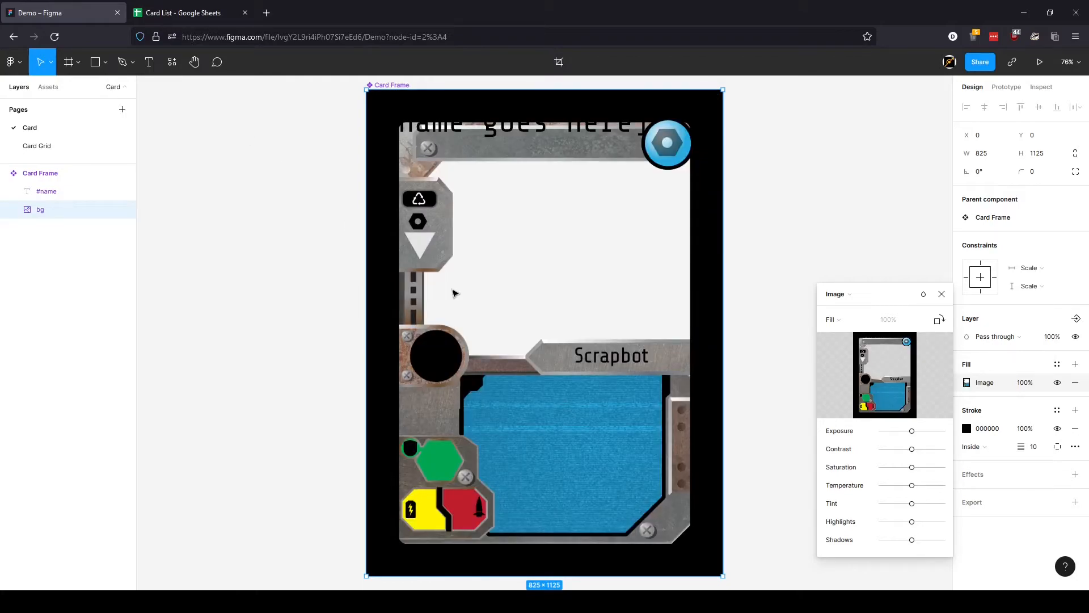
{"action": "left_click", "coordinate": [1075, 428]}
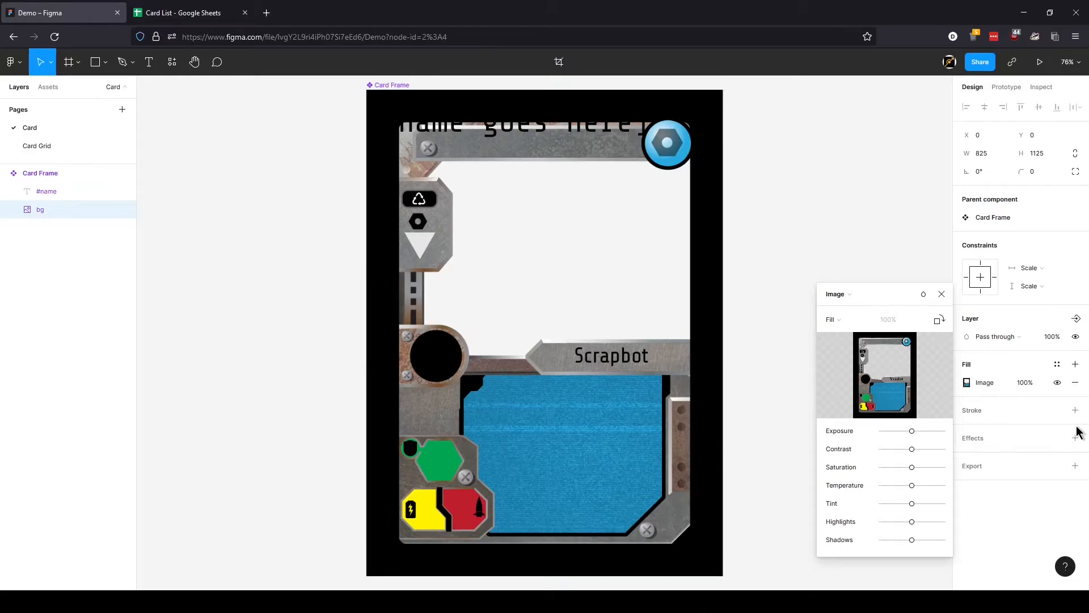
- Move the #name text onto the card's metal title plate, at about X 157, Y 93, and set its font size to 52
{"action": "left_click", "coordinate": [65, 194]}
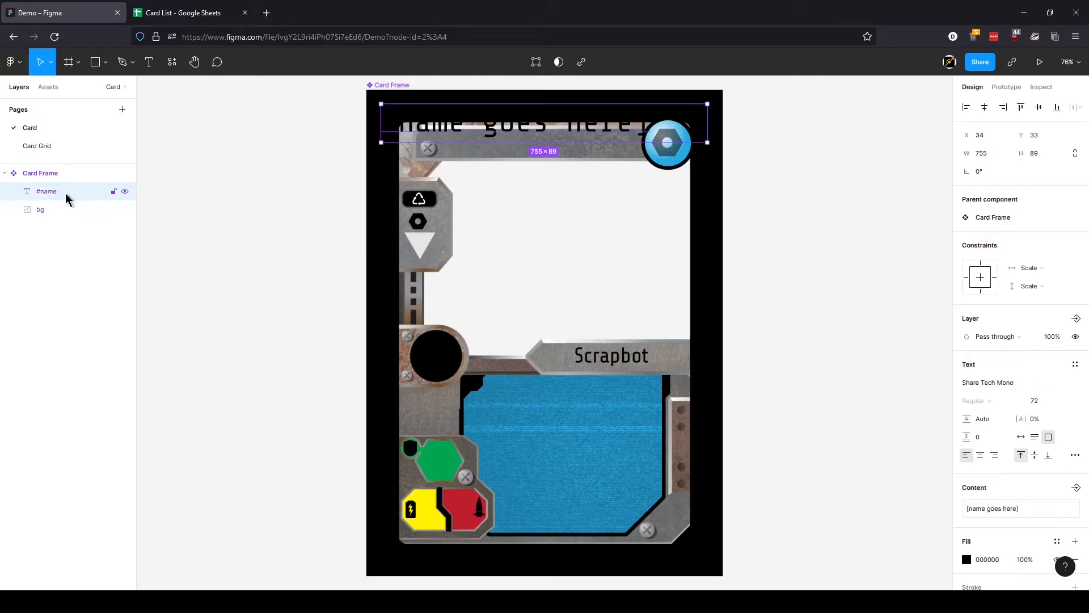
{"action": "left_click_drag", "start_coordinate": [444, 131], "coordinate": [495, 156]}
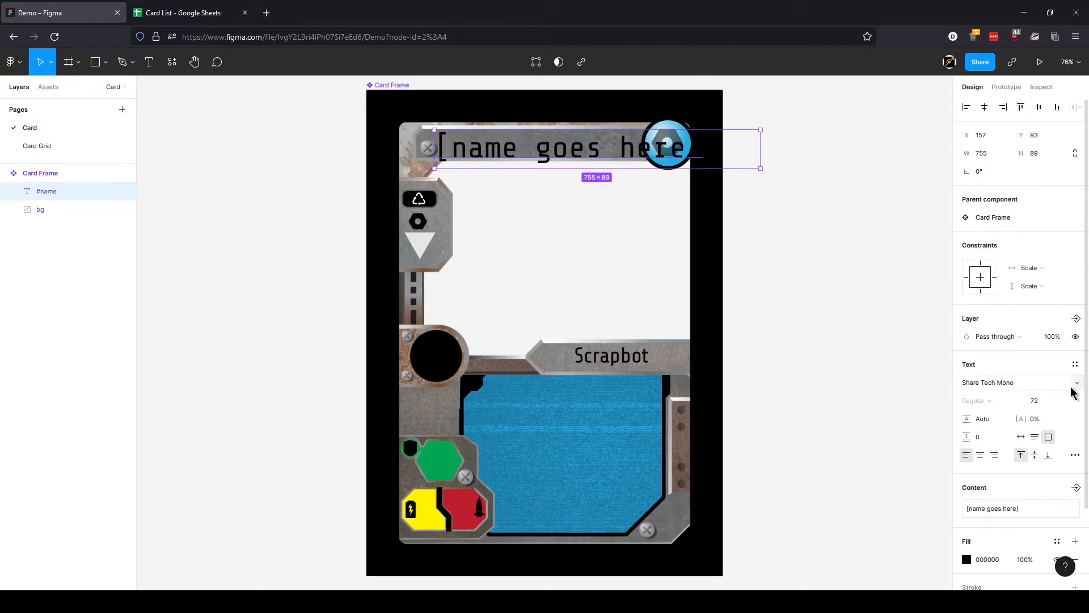
{"action": "left_click", "coordinate": [1034, 402]}
{"action": "type", "text": "5"}
{"action": "key", "text": "Return"}
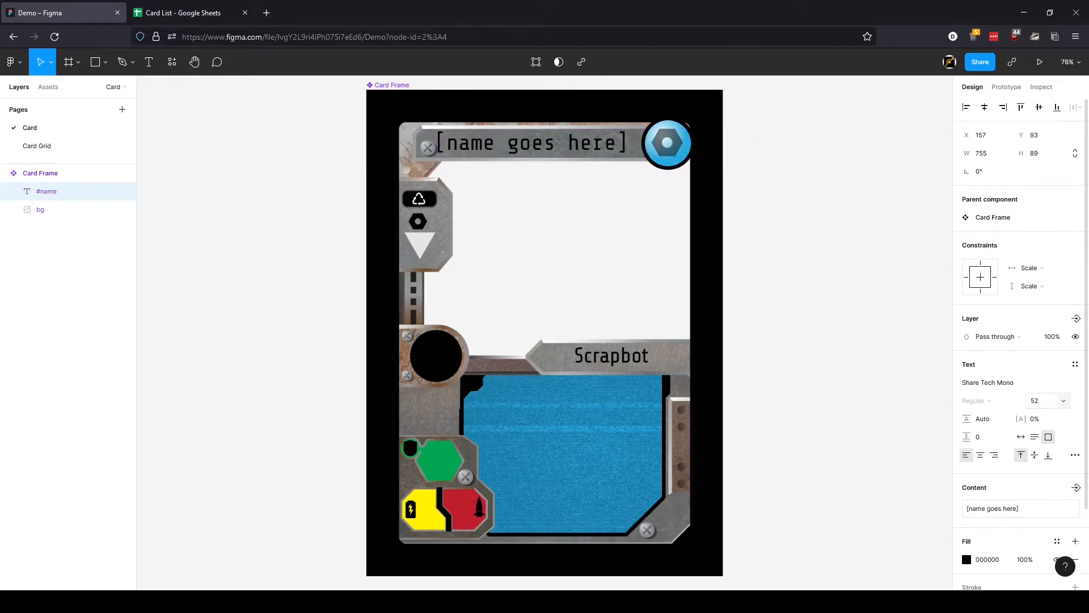
- Center the #name text horizontally and vertically and resize its box to about 480 × 68 to fit the title plate
{"action": "left_click", "coordinate": [980, 455]}
{"action": "left_click", "coordinate": [1034, 456]}
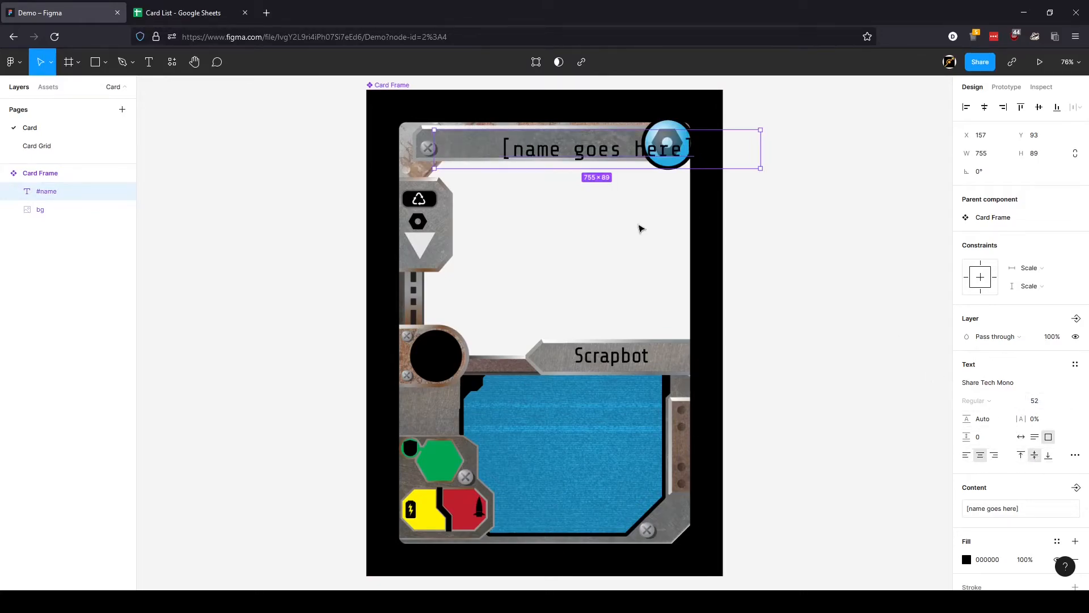
{"action": "left_click_drag", "start_coordinate": [762, 150], "coordinate": [641, 150]}
{"action": "left_click_drag", "start_coordinate": [507, 131], "coordinate": [508, 128]}
{"action": "left_click_drag", "start_coordinate": [523, 168], "coordinate": [521, 158]}
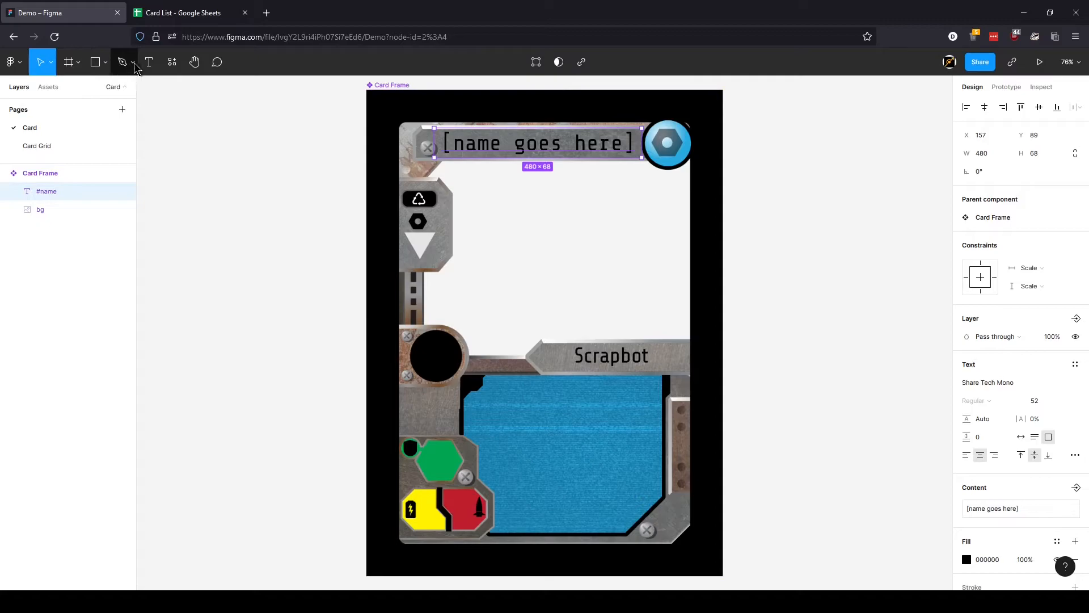
- Add a text box of about 63 × 70 containing 0 over the blue round badge beside the card name
{"action": "left_click", "coordinate": [148, 61]}
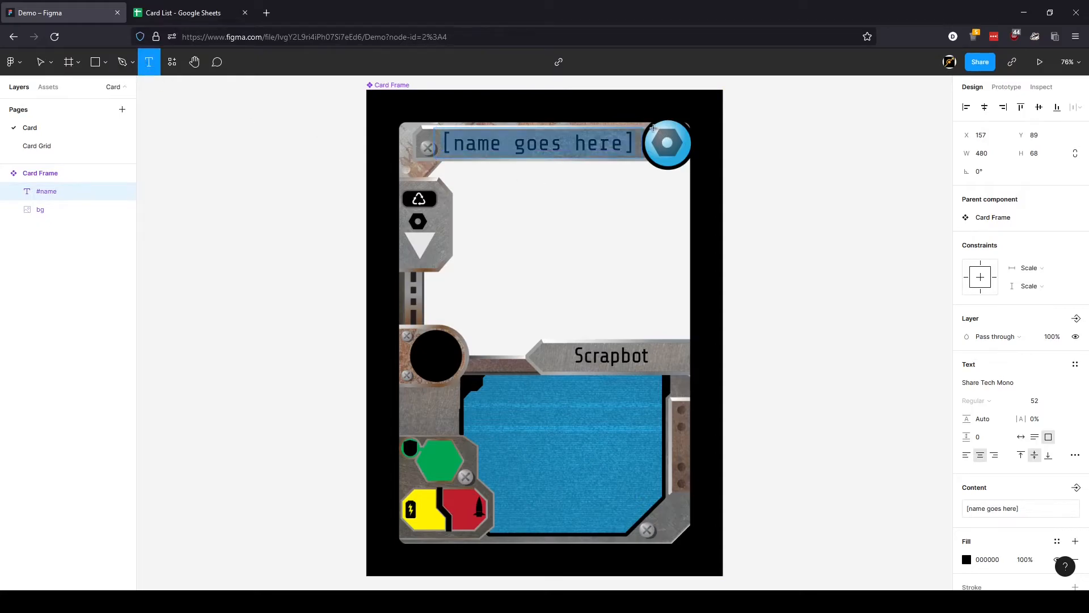
{"action": "left_click_drag", "start_coordinate": [654, 128], "coordinate": [683, 164]}
{"action": "type", "text": "0"}
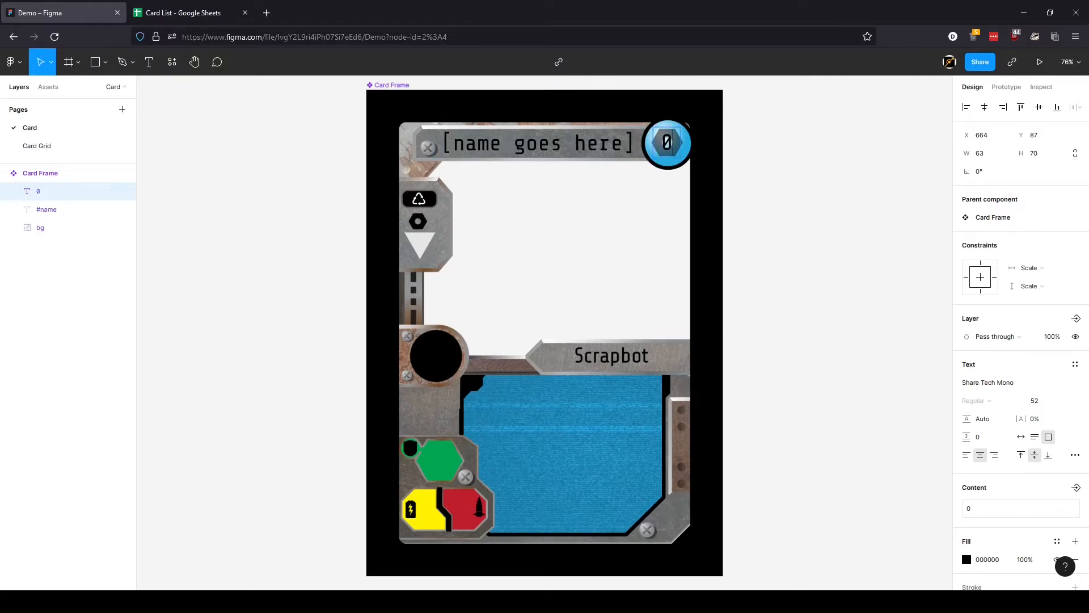
{"action": "left_click", "coordinate": [1038, 401]}
{"action": "type", "text": "64"}
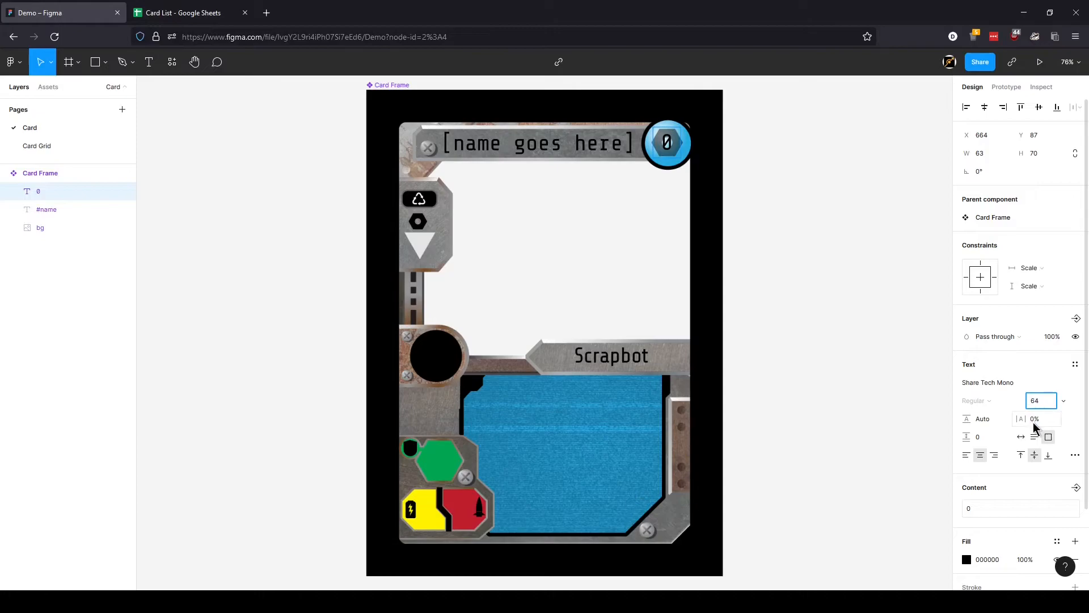
{"action": "key", "text": "Escape"}
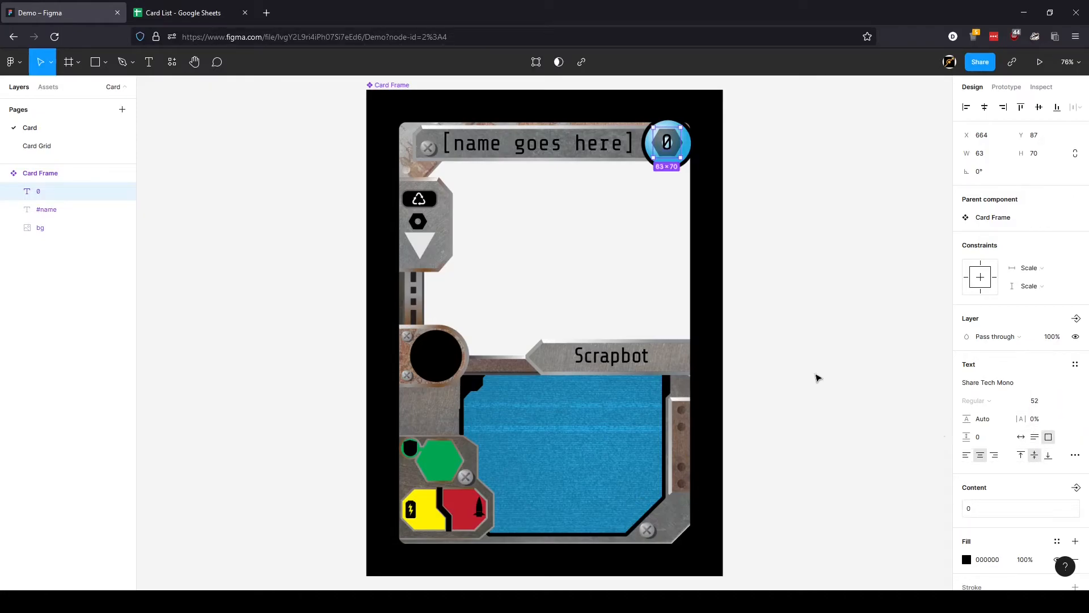
- Rename the blue badge's text layer as #cost
{"action": "double_click", "coordinate": [57, 196]}
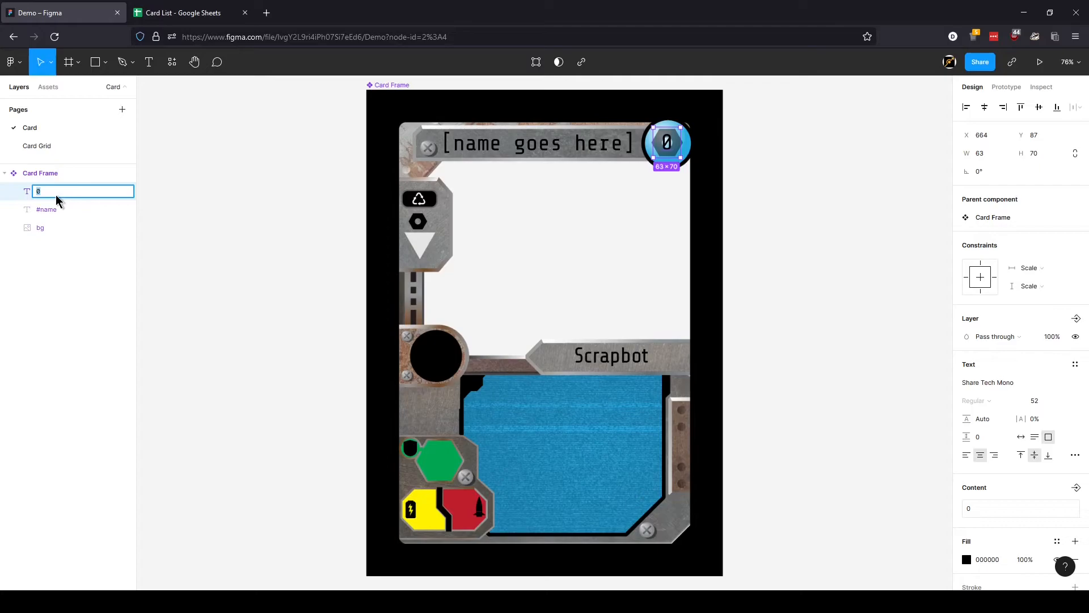
{"action": "type", "text": "#cost"}
{"action": "key", "text": "Return"}
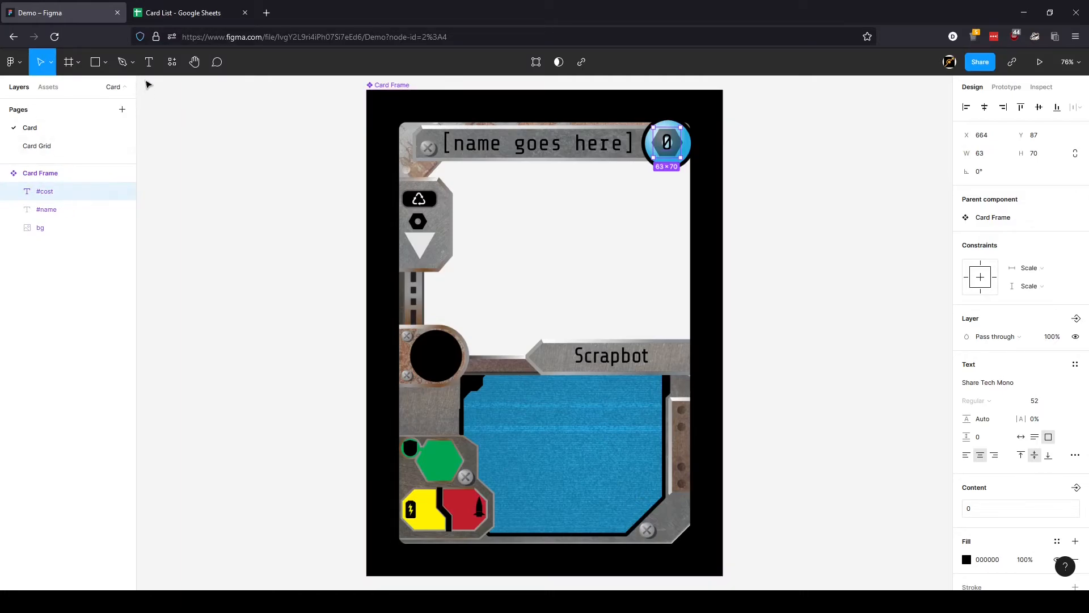
- Add a text box of about 60 × 92 containing 0 on the green hexagon, with black 000000 fill and font size 72
{"action": "left_click", "coordinate": [148, 62]}
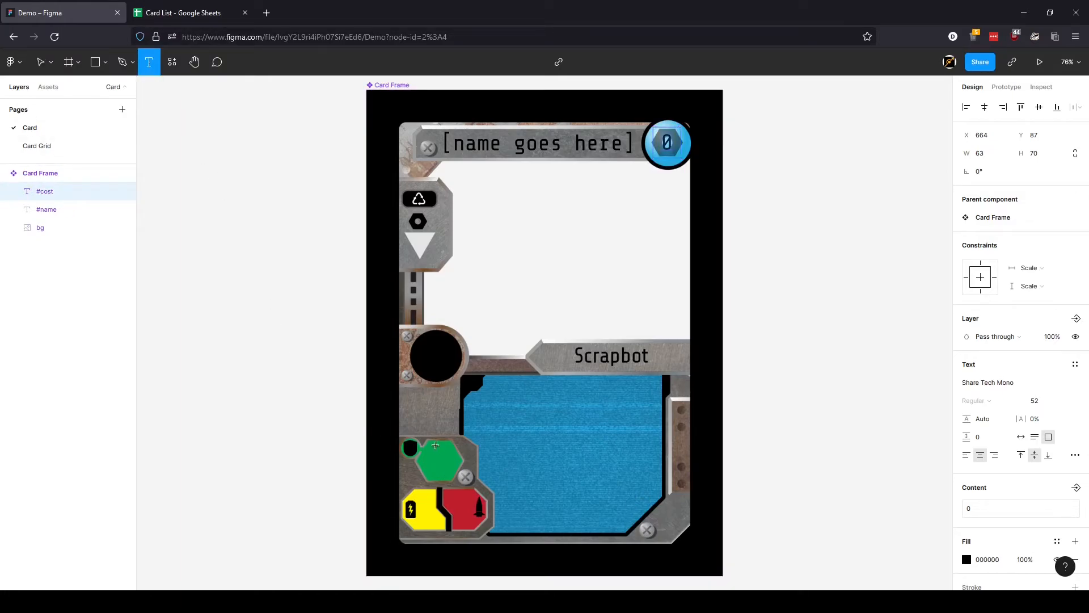
{"action": "left_click_drag", "start_coordinate": [428, 441], "coordinate": [454, 481]}
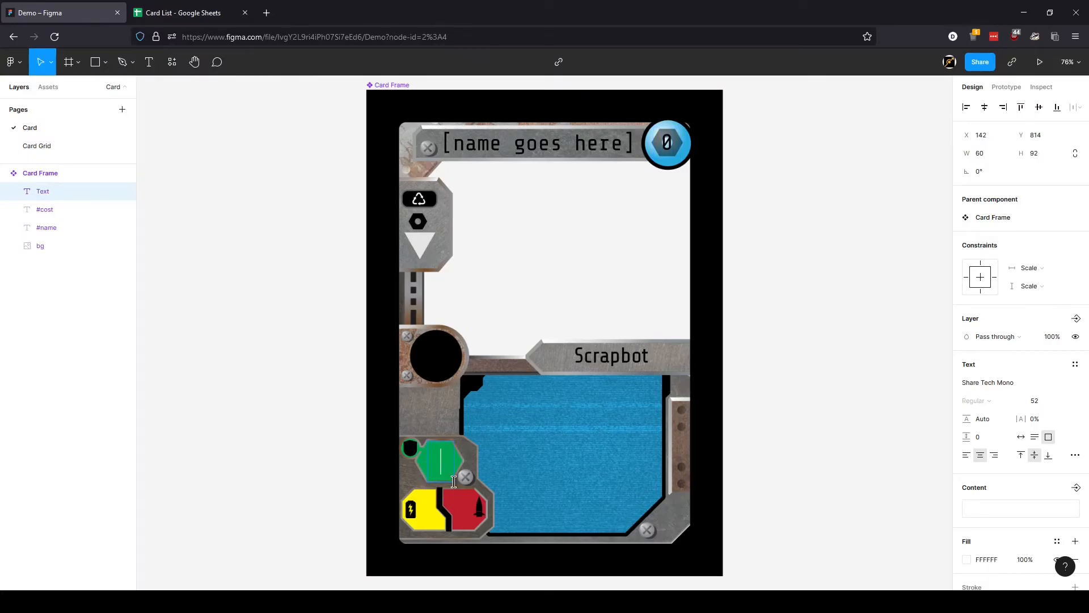
{"action": "type", "text": "0"}
{"action": "left_click", "coordinate": [966, 559]}
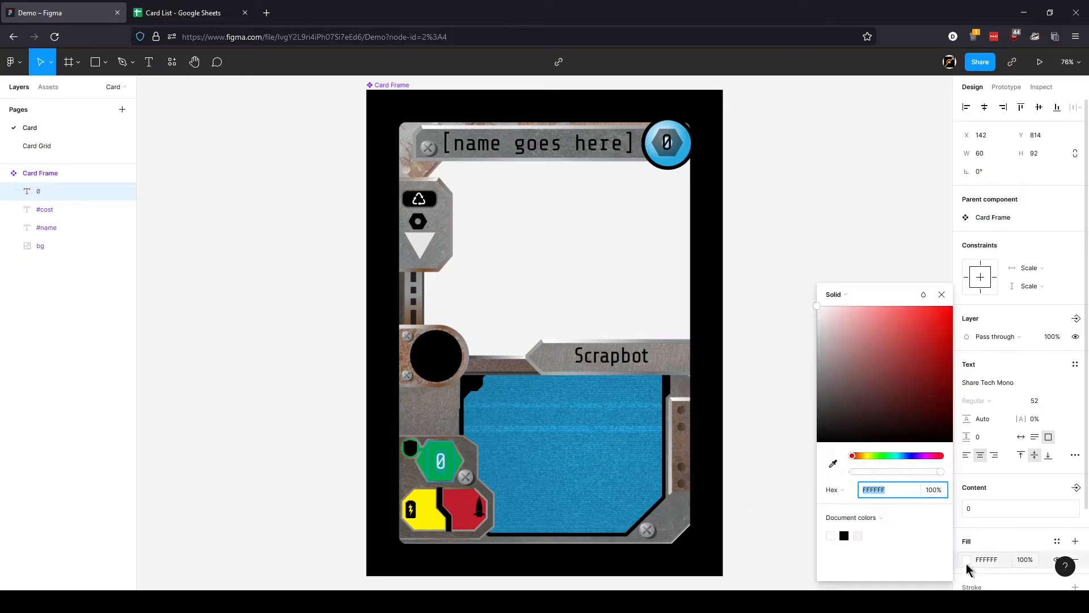
{"action": "left_click", "coordinate": [844, 535]}
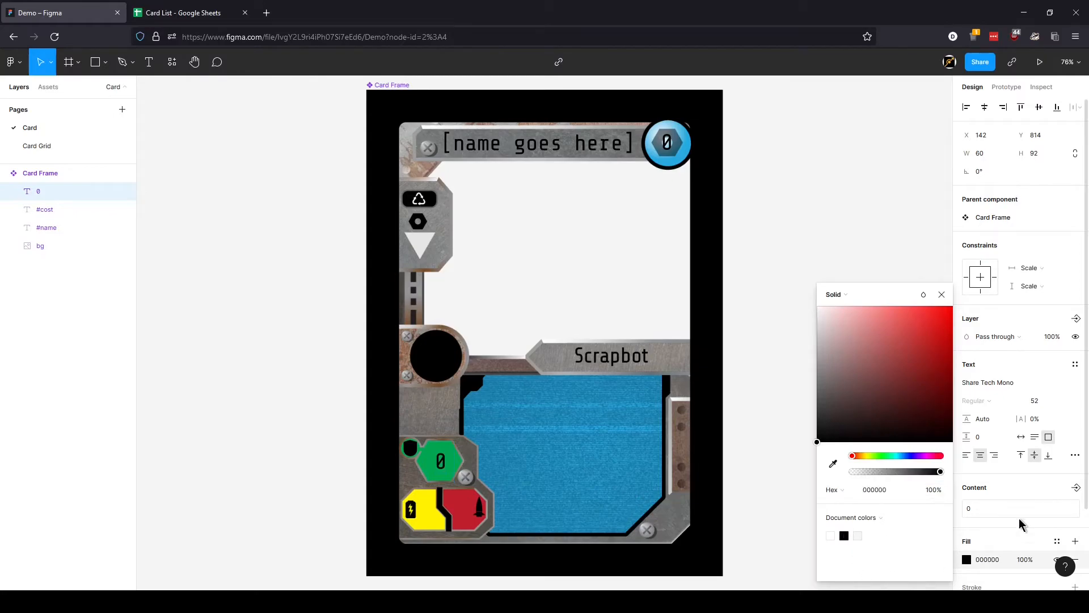
{"action": "left_click", "coordinate": [1039, 403]}
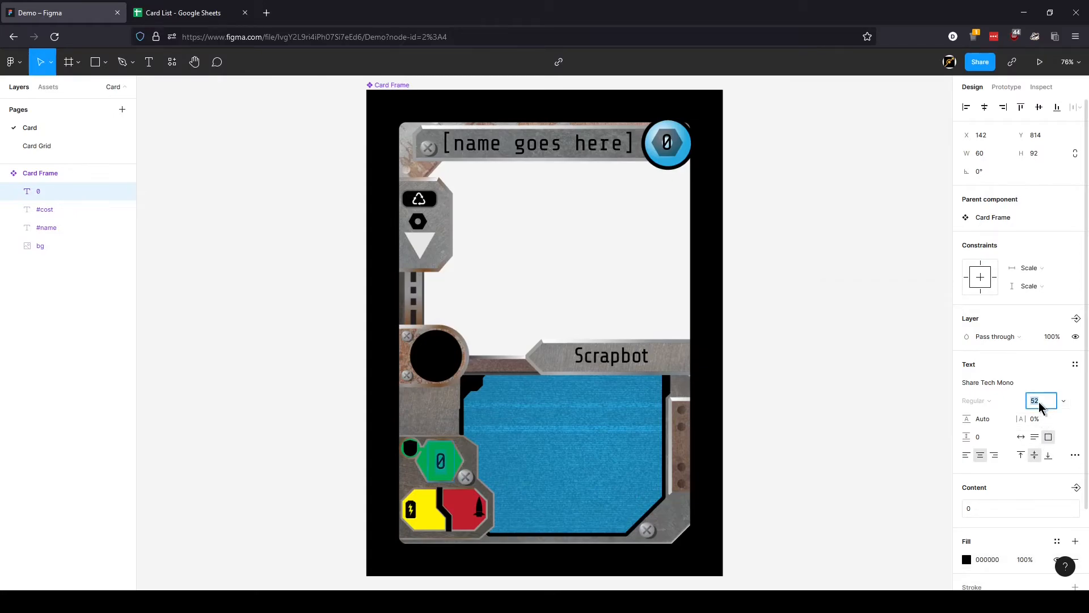
{"action": "type", "text": "72"}
{"action": "key", "text": "Return"}
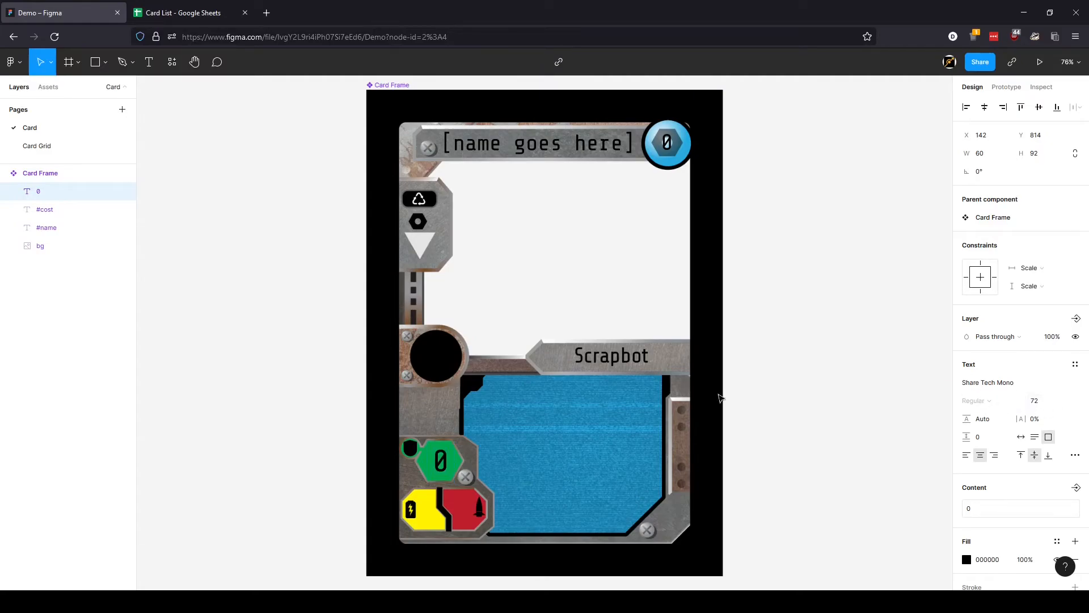
- Rename the green hexagon's text layer as #health
{"action": "double_click", "coordinate": [44, 194]}
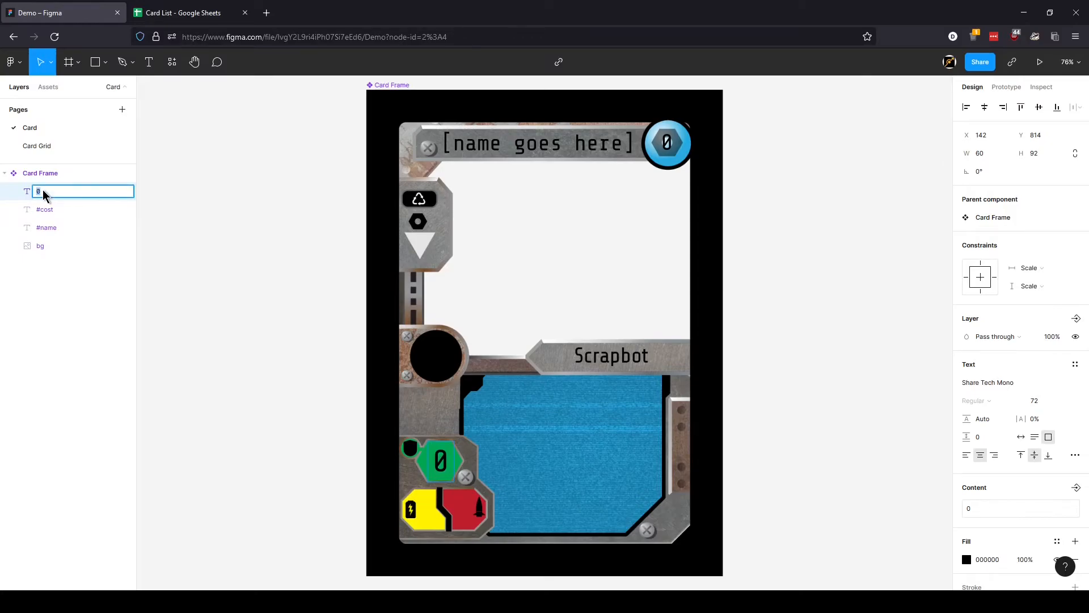
{"action": "type", "text": "#he"}
{"action": "key", "text": "Return"}
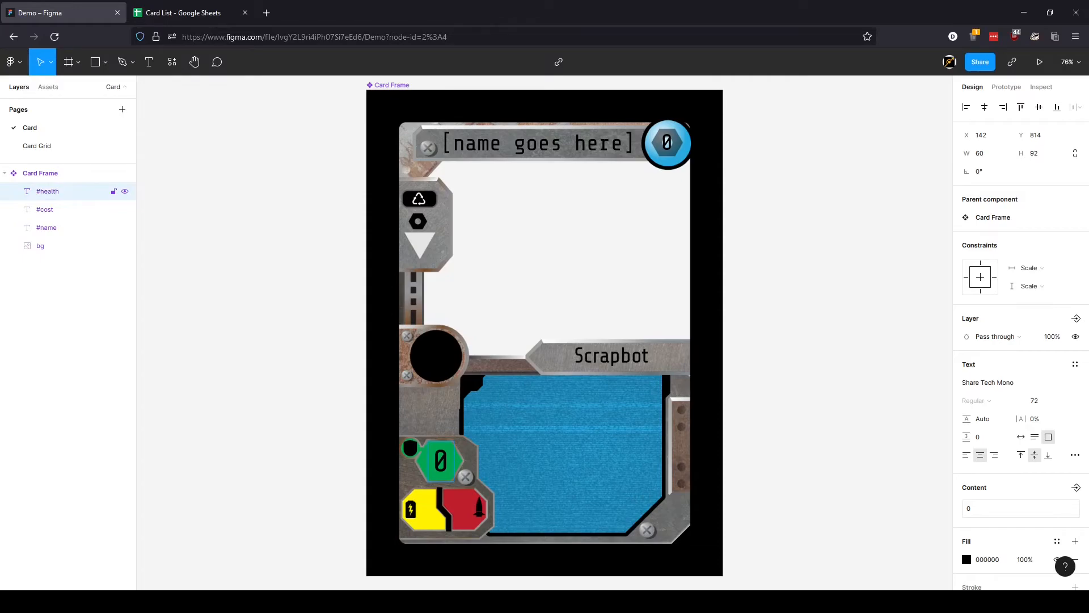
- Add a text box of about 31 × 51 containing 0 on the yellow battery area, with font size 46
{"action": "left_click", "coordinate": [149, 62]}
{"action": "left_click", "coordinate": [421, 501]}
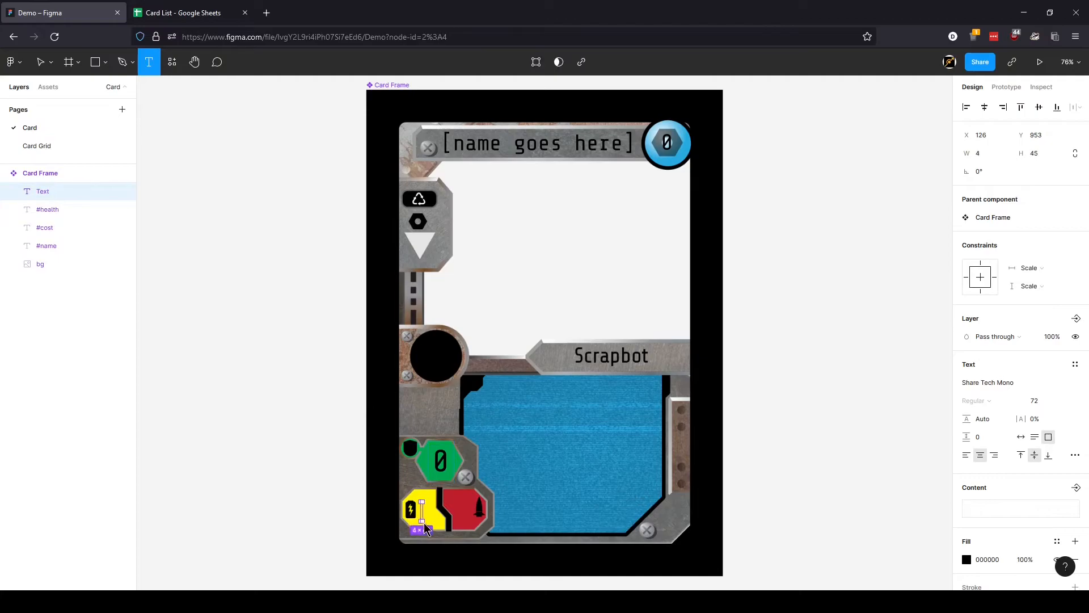
{"action": "key", "text": "Escape"}
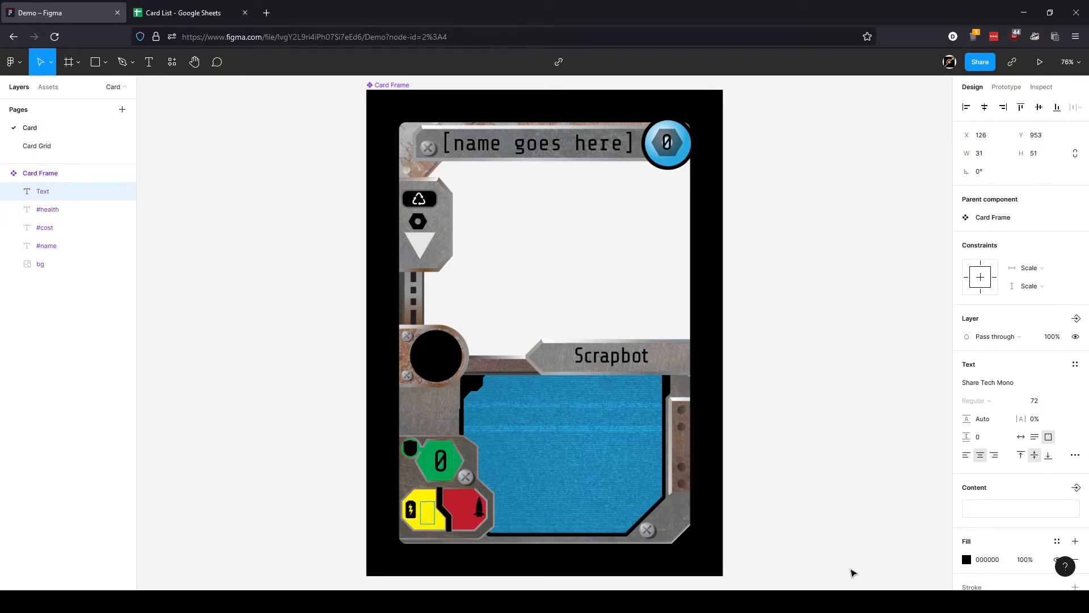
{"action": "left_click", "coordinate": [1038, 401]}
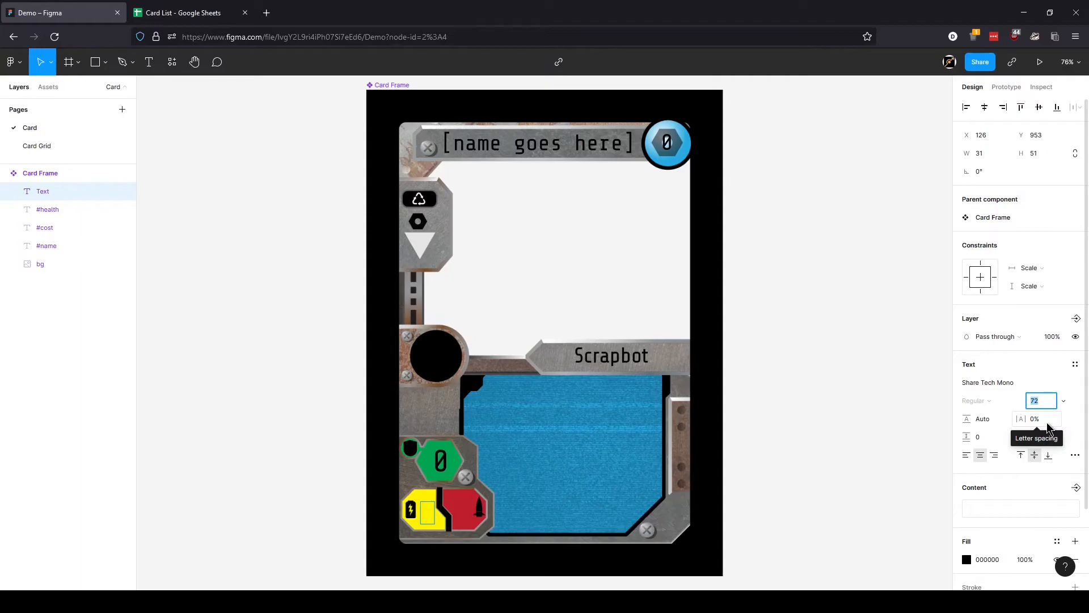
{"action": "type", "text": "46"}
{"action": "key", "text": "Return"}
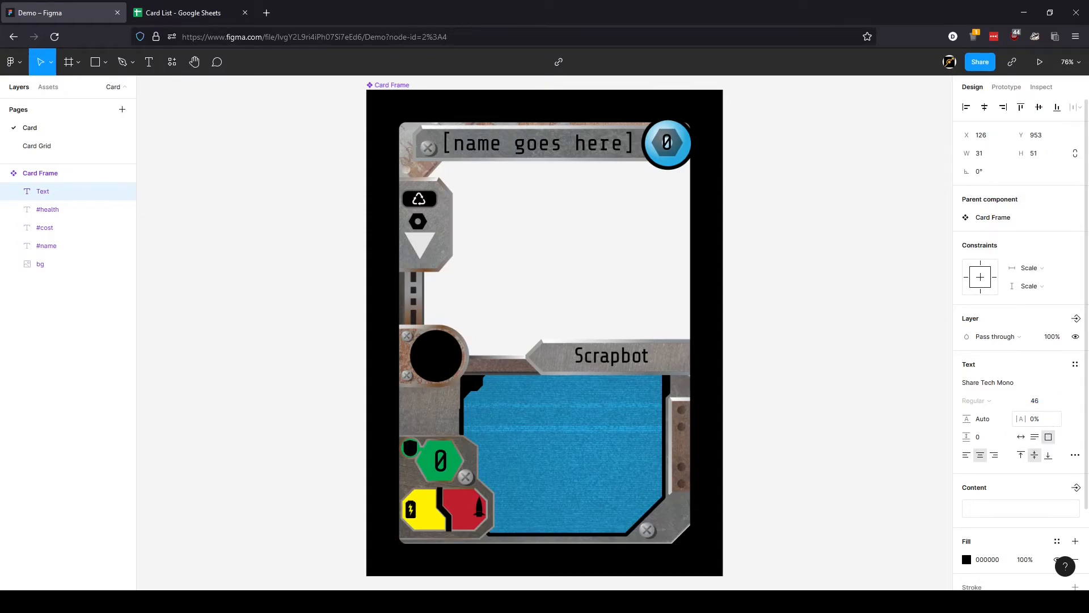
{"action": "type", "text": "0"}
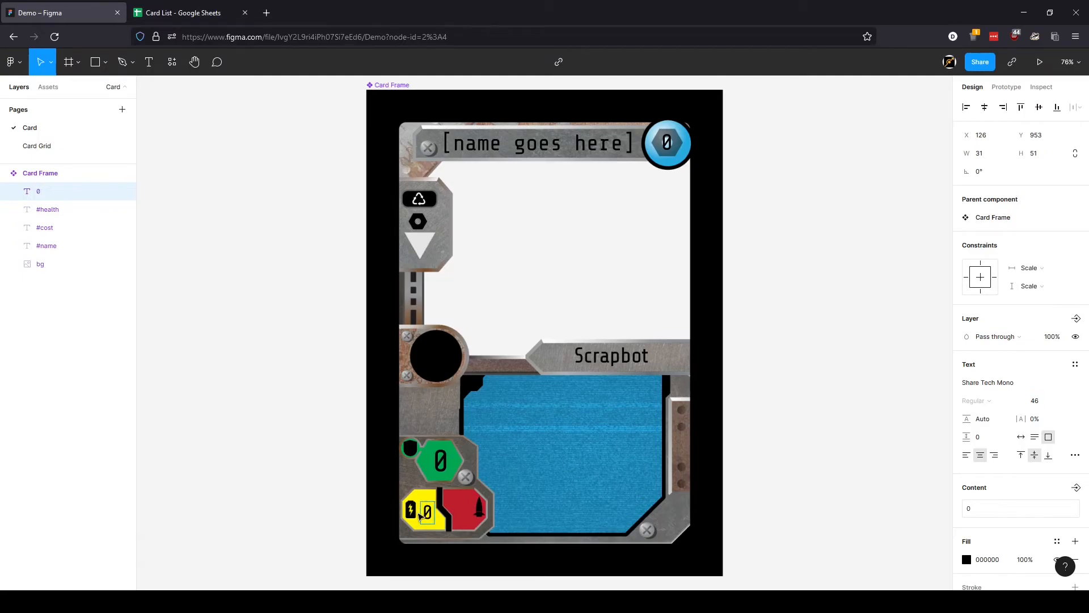
- Rename the yellow battery area's text layer as #energy
{"action": "double_click", "coordinate": [54, 191]}
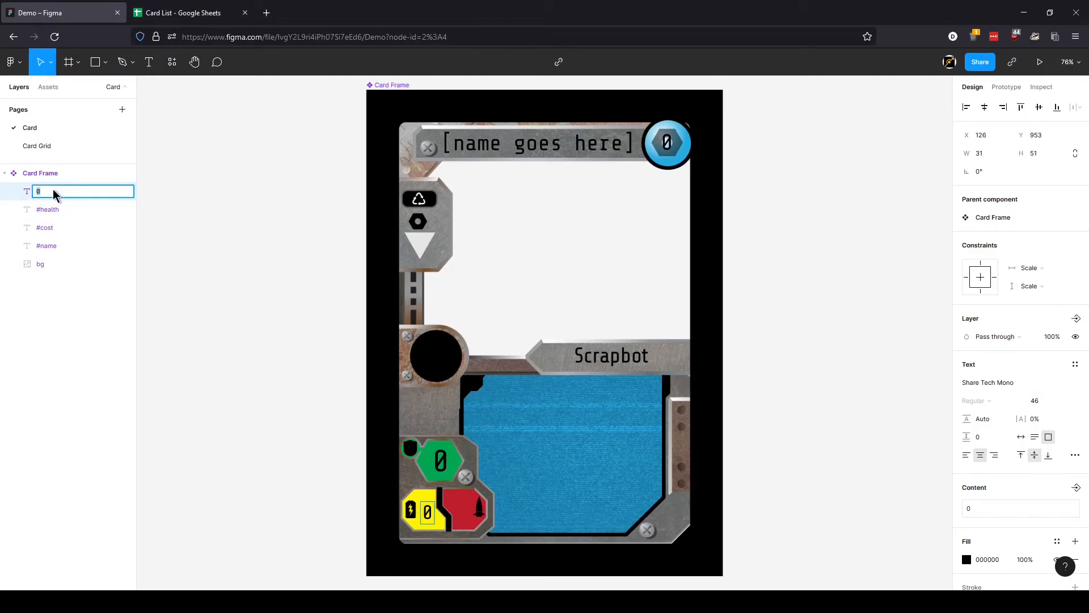
{"action": "type", "text": "#energy"}
{"action": "key", "text": "Return"}
- Add a text box of about 34 × 52 containing 0 on the red area and set its fill to black 000000
{"action": "left_click", "coordinate": [148, 62]}
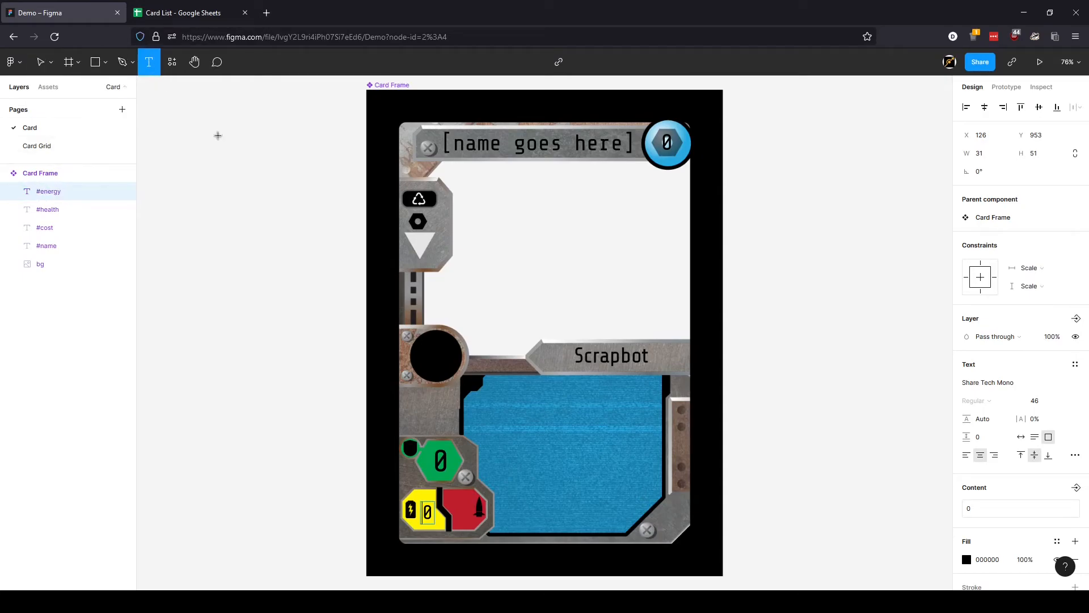
{"action": "left_click_drag", "start_coordinate": [457, 501], "coordinate": [472, 526]}
{"action": "type", "text": "0"}
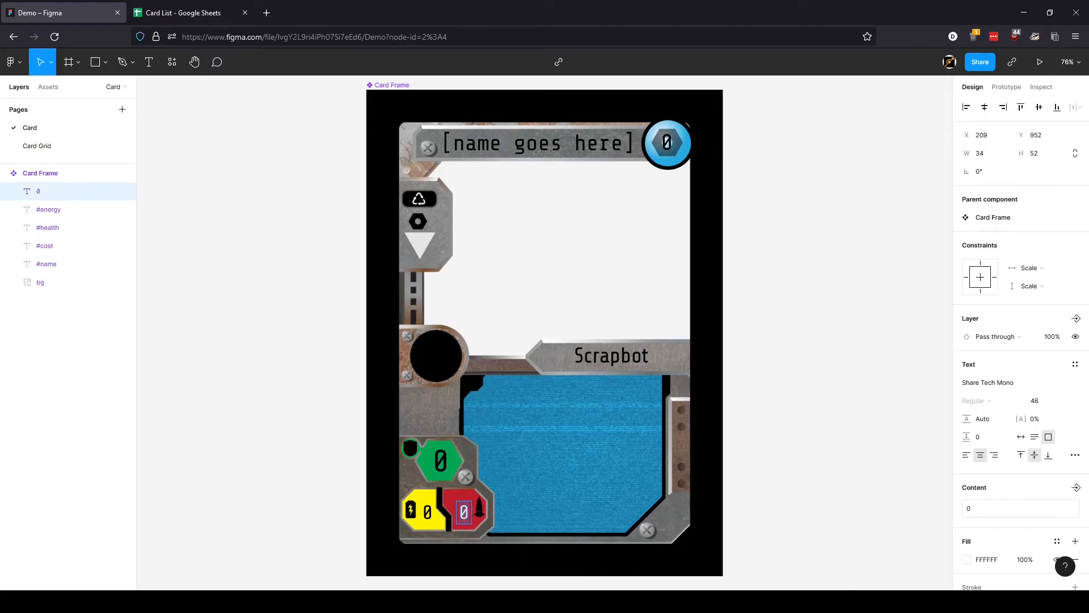
{"action": "left_click", "coordinate": [966, 559]}
{"action": "left_click", "coordinate": [830, 535]}
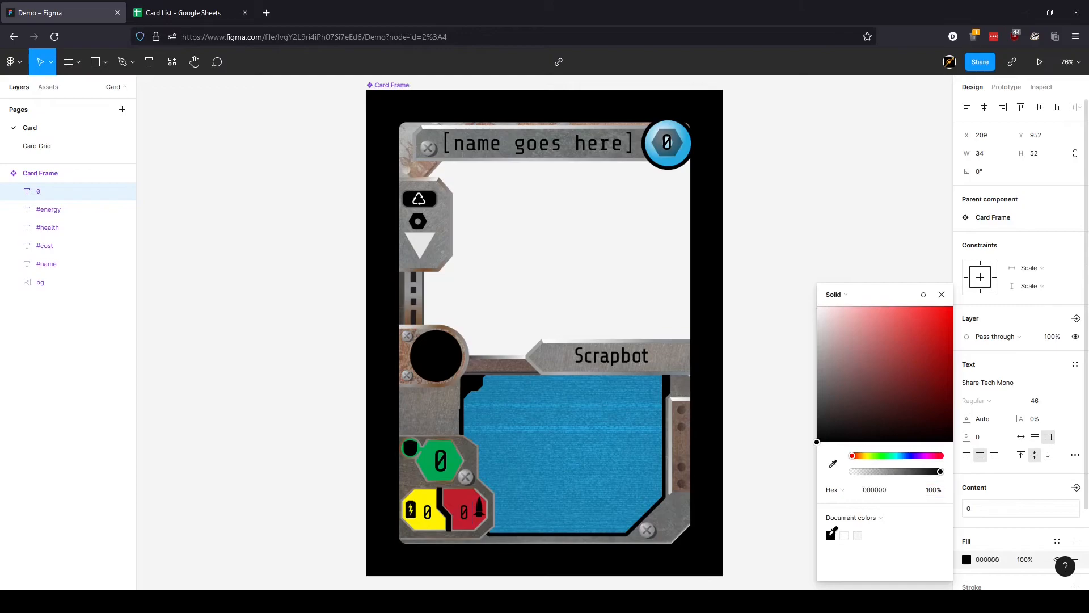
{"action": "left_click", "coordinate": [1076, 420]}
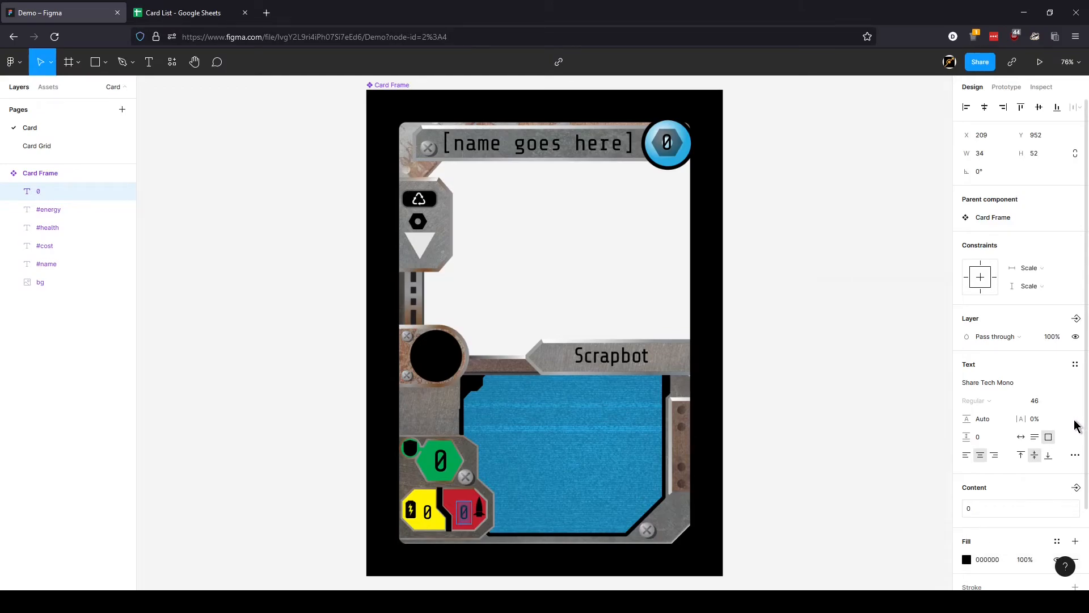
- Rename the red area's text layer as #attack
{"action": "double_click", "coordinate": [46, 197]}
{"action": "type", "text": "#attack"}
{"action": "key", "text": "Return"}
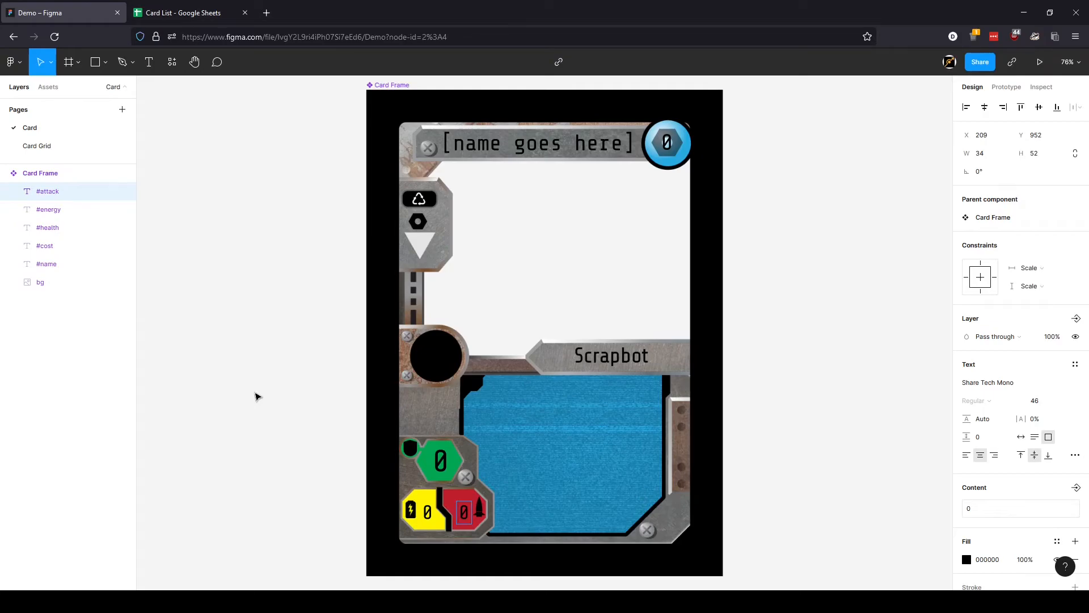
- Switch to the Card List Google Sheet and add the headers cost, recycle, health, energy and attack in B1:F1
{"action": "left_click", "coordinate": [214, 17]}
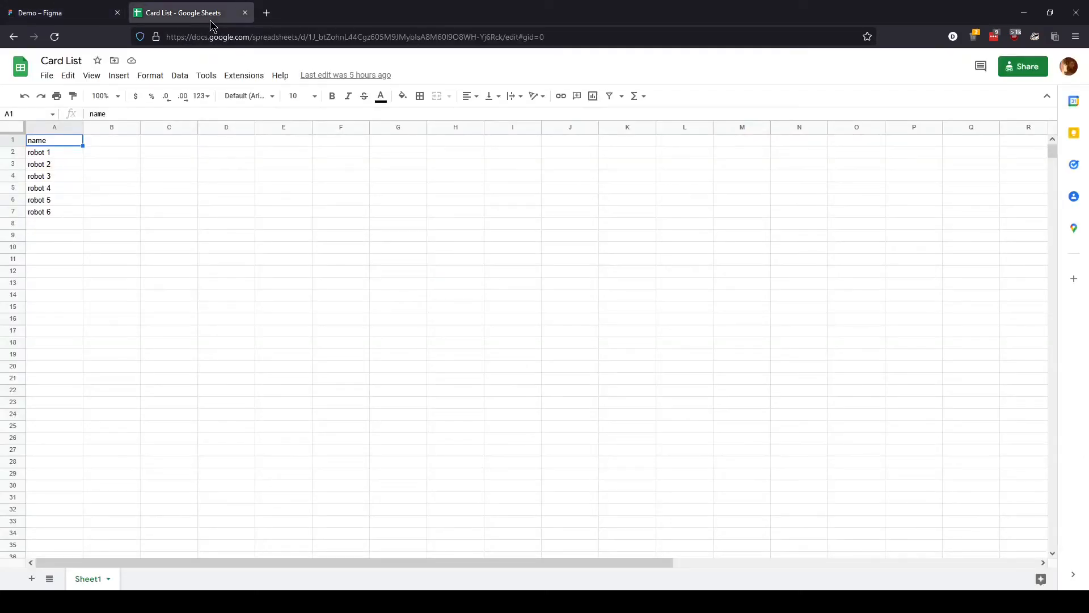
{"action": "double_click", "coordinate": [117, 141]}
{"action": "type", "text": "cost"}
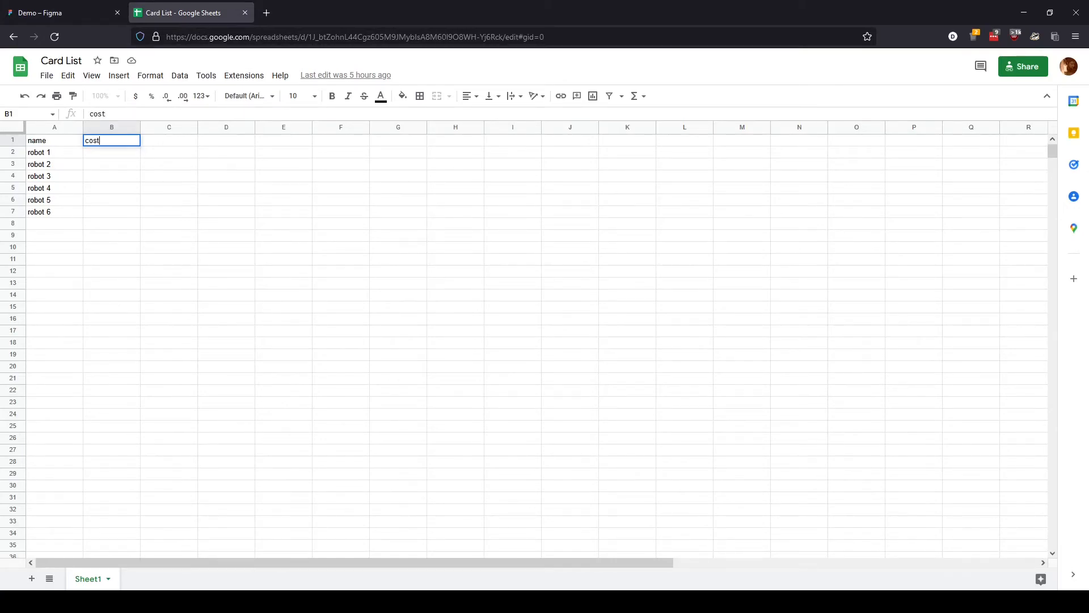
{"action": "key", "text": "Tab"}
{"action": "type", "text": "recycle"}
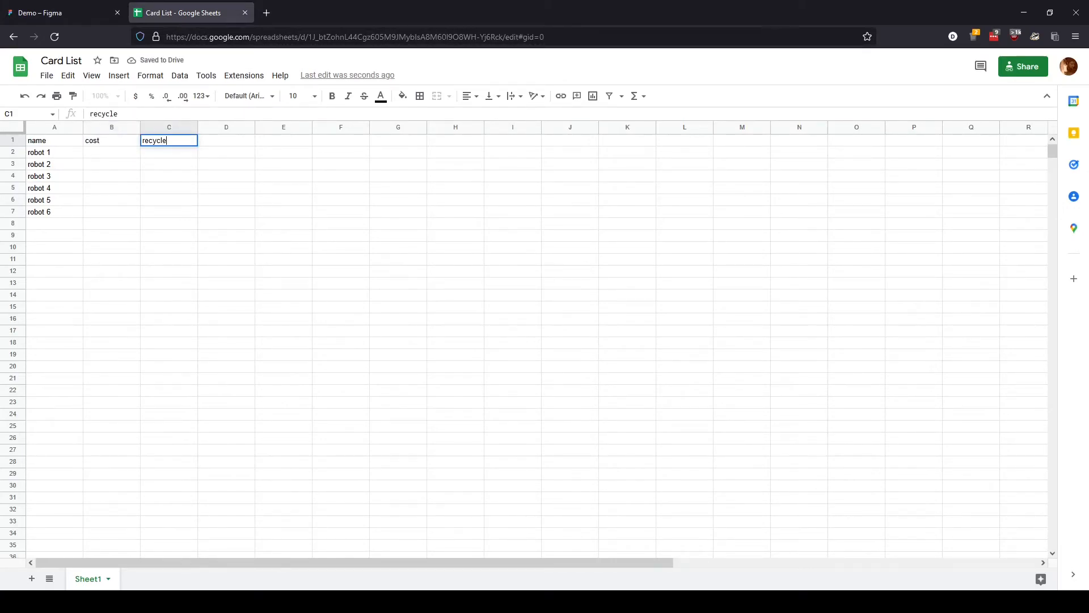
{"action": "key", "text": "Tab"}
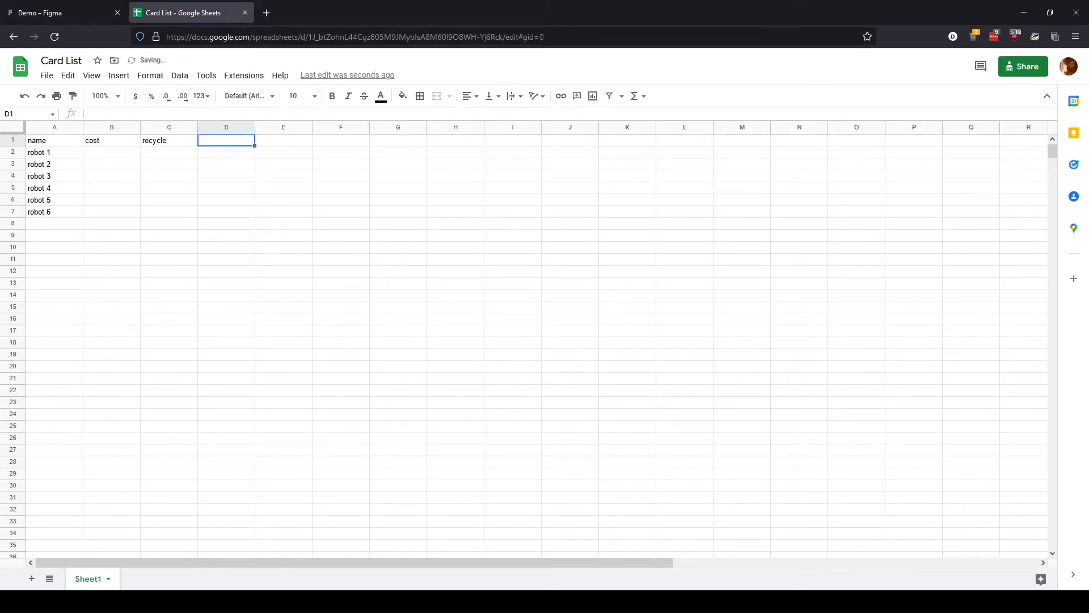
{"action": "type", "text": "health"}
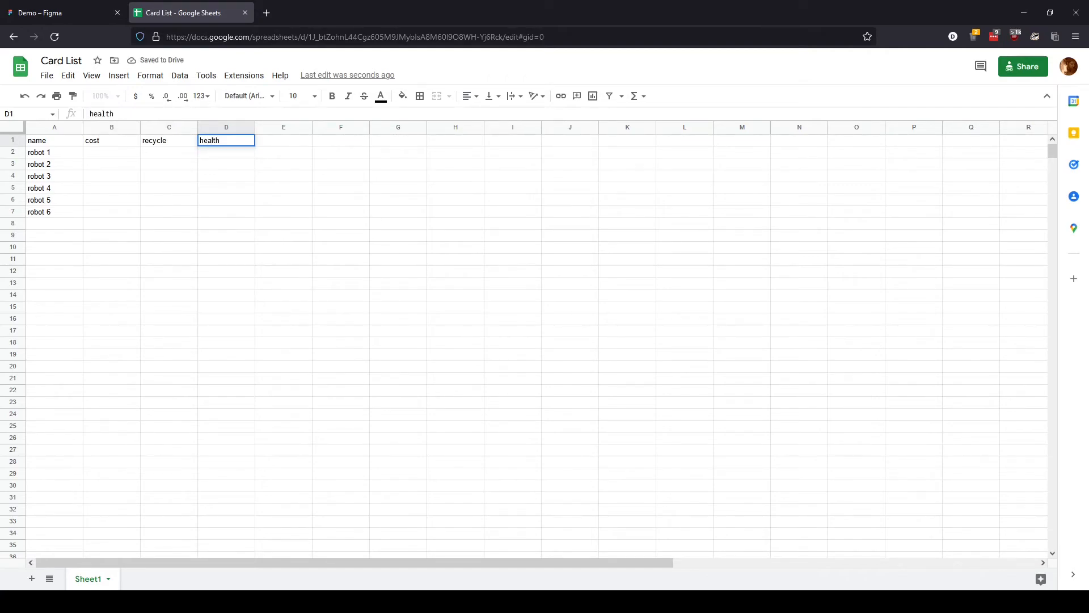
{"action": "key", "text": "Tab"}
{"action": "type", "text": "energ"}
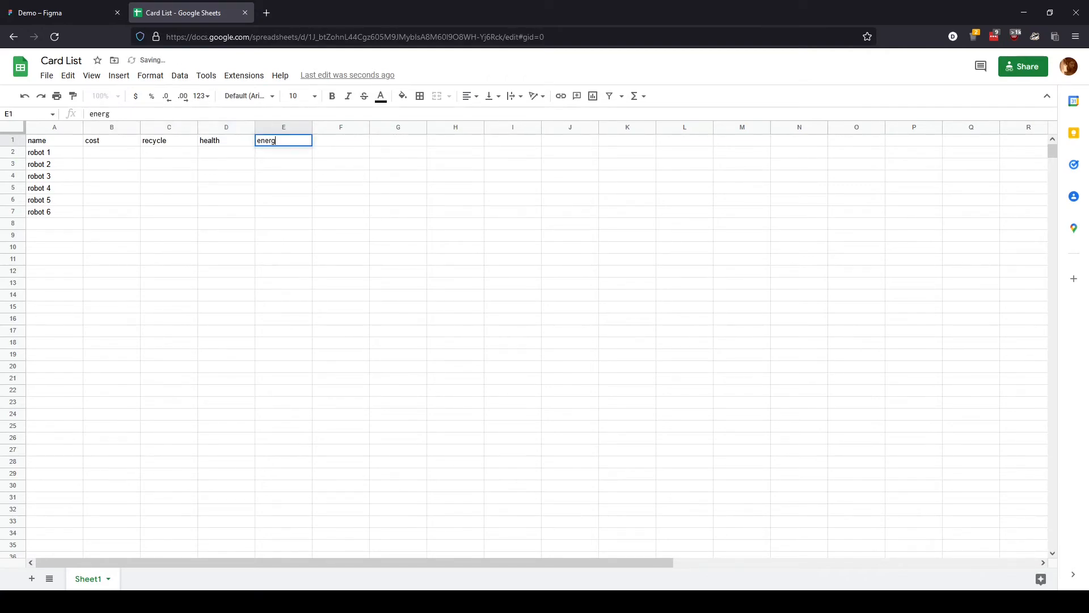
{"action": "key", "text": "Tab"}
{"action": "type", "text": "attack"}
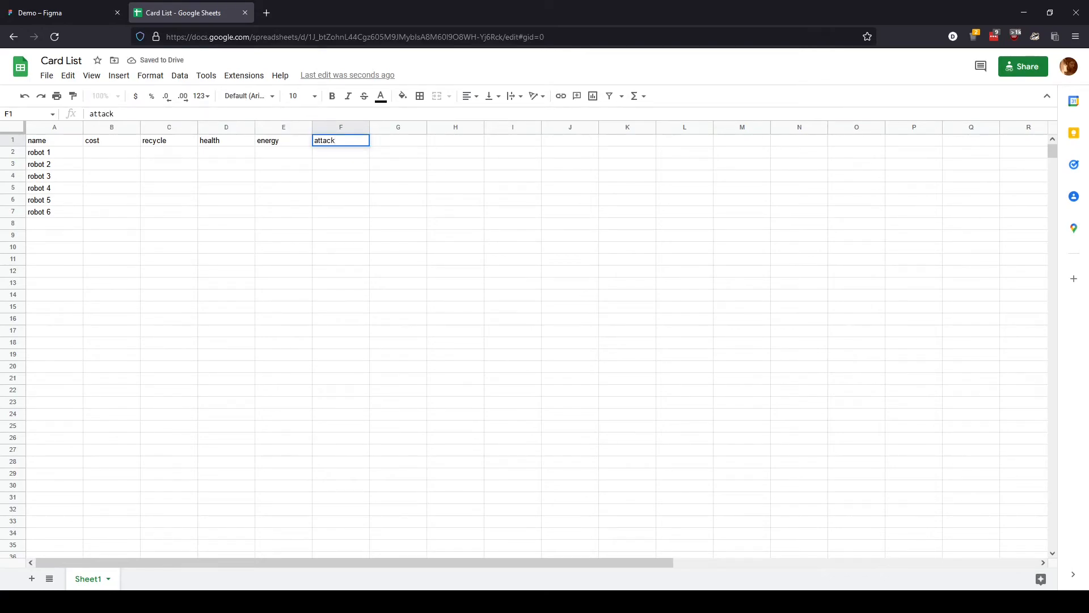
- Enter =FLOOR(RAND() * (5 - 1) + 1) in the cost column for robot 1 and fill it through robot 6
{"action": "left_click", "coordinate": [100, 152]}
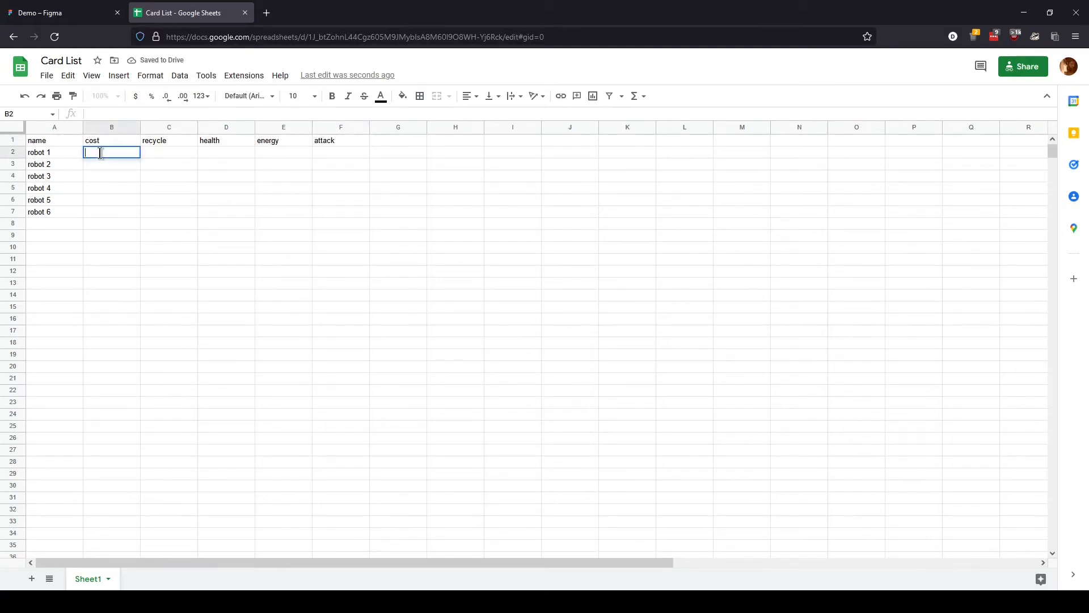
{"action": "type", "text": "=F"}
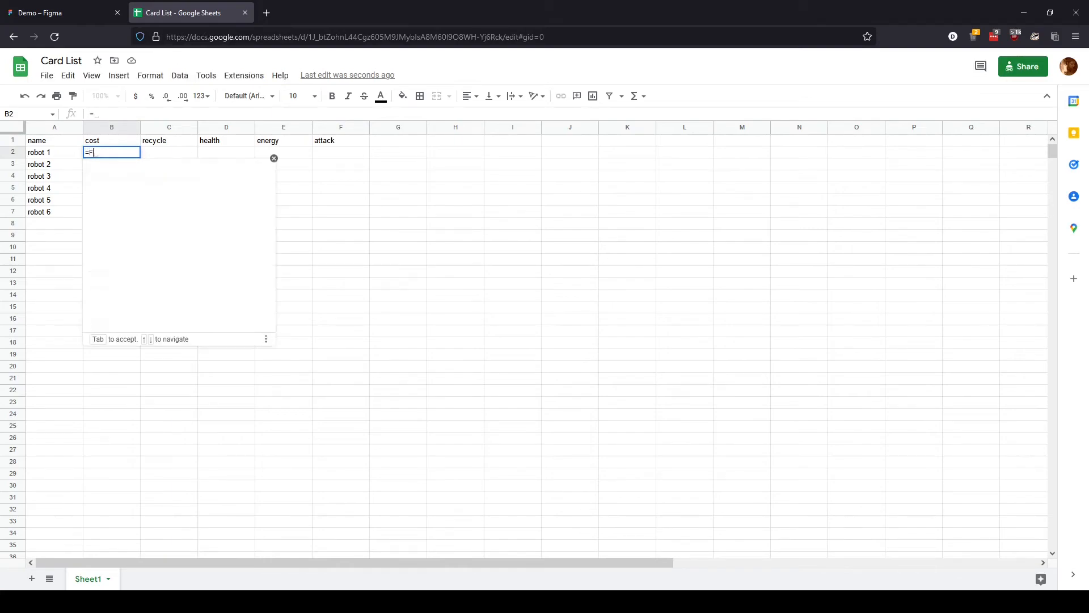
{"action": "type", "text": "LOOR(RA"}
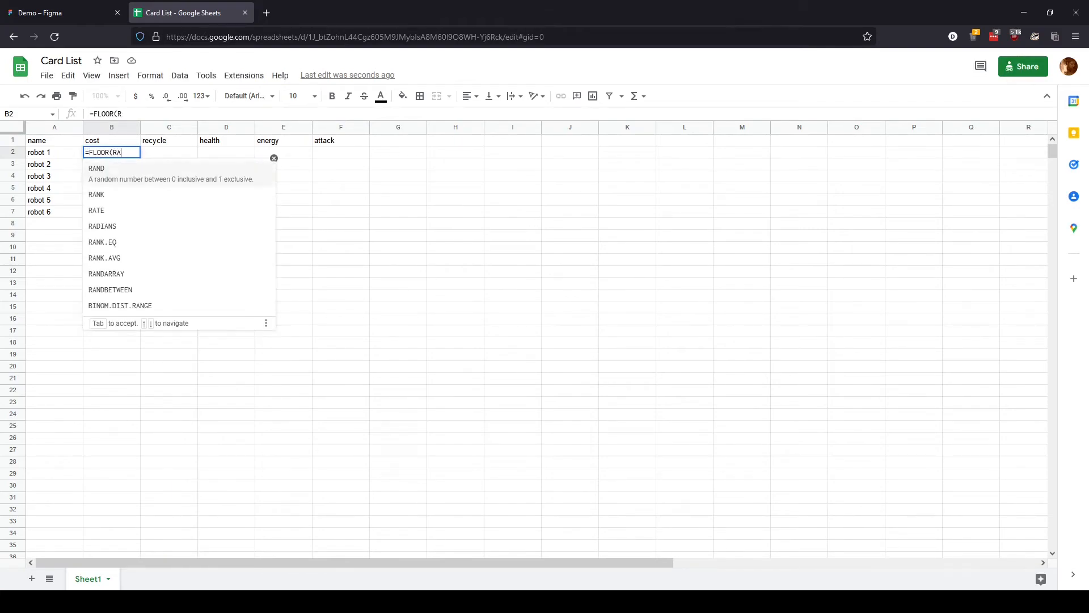
{"action": "type", "text": "ND() * "}
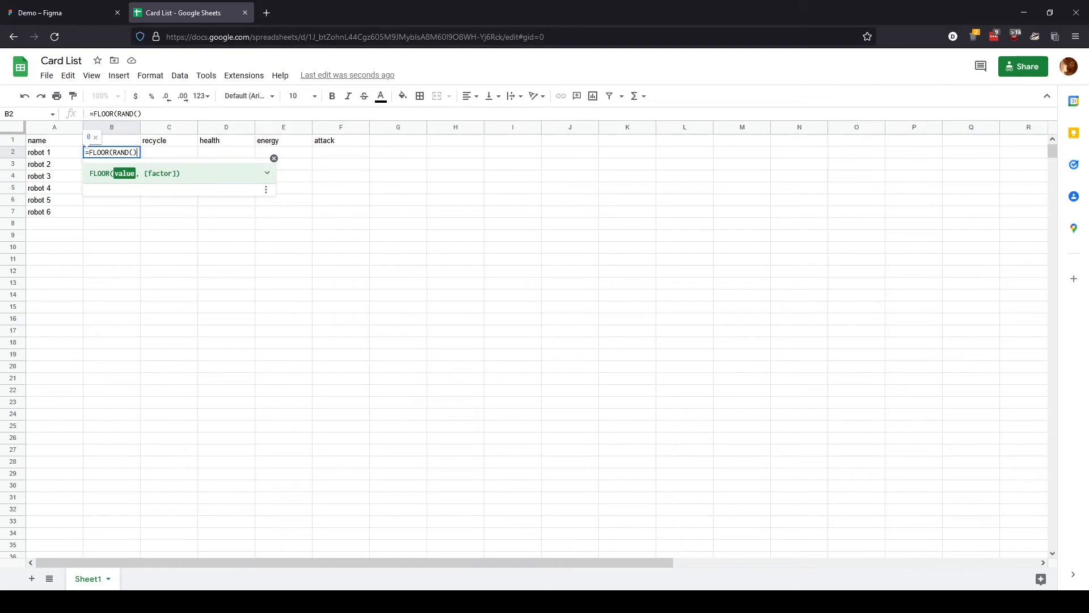
{"action": "type", "text": "("}
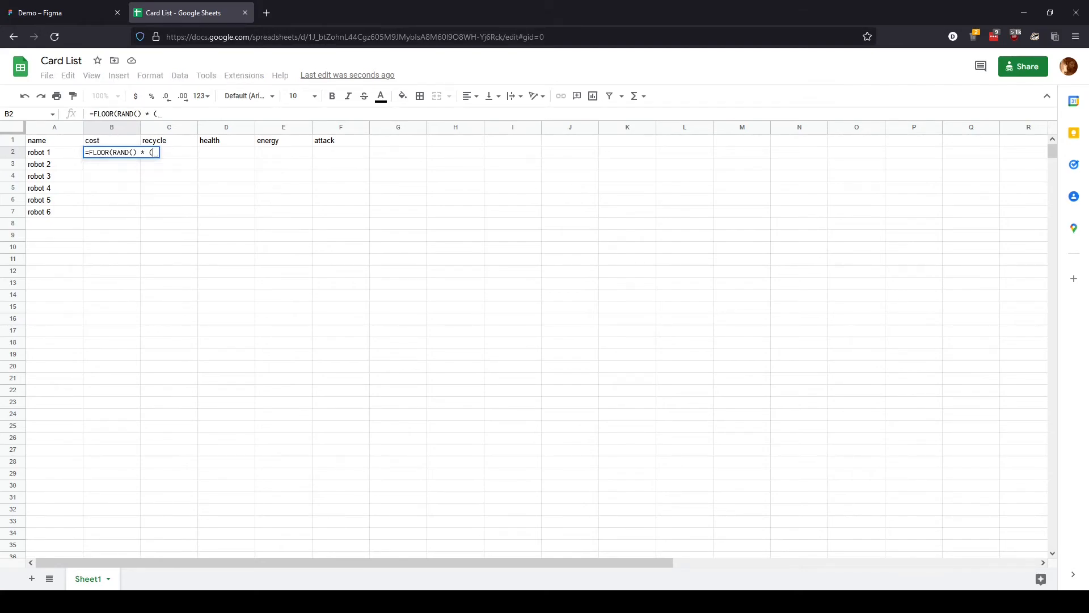
{"action": "type", "text": "5 - 1"}
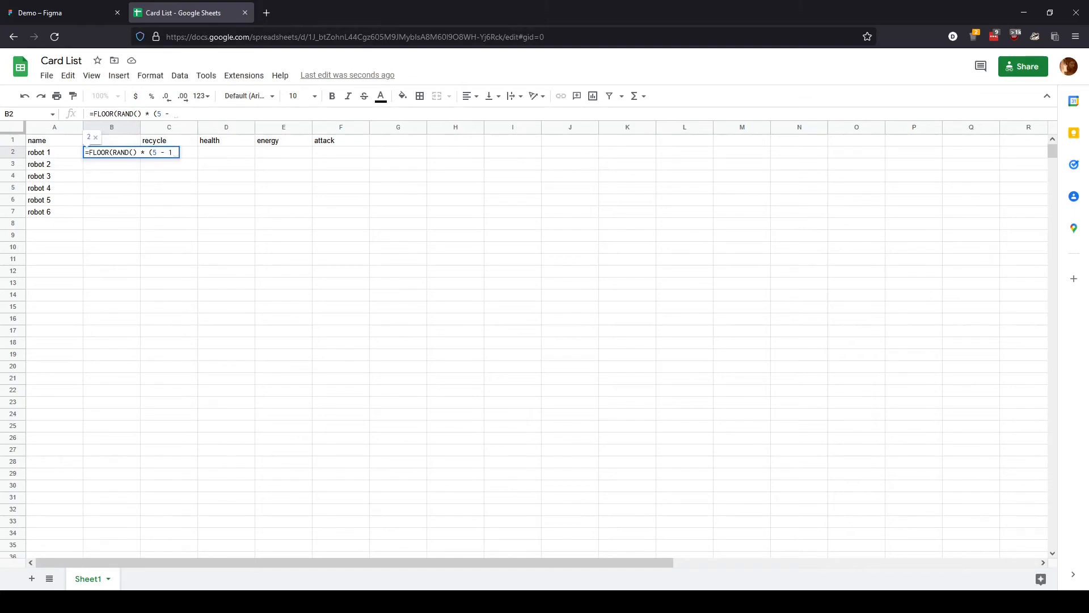
{"action": "type", "text": ") "}
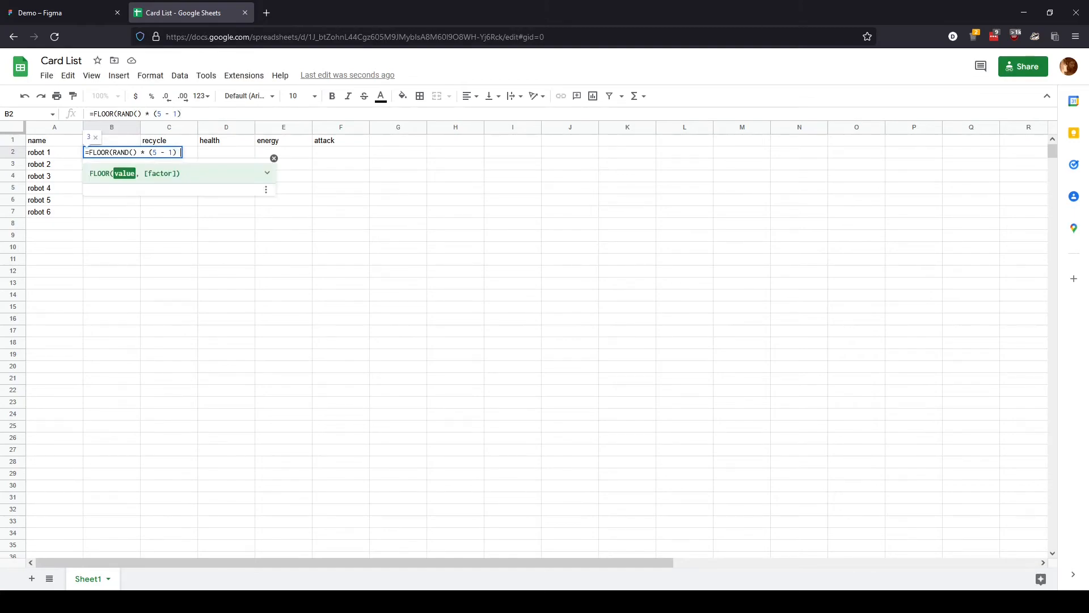
{"action": "type", "text": "+ 1)"}
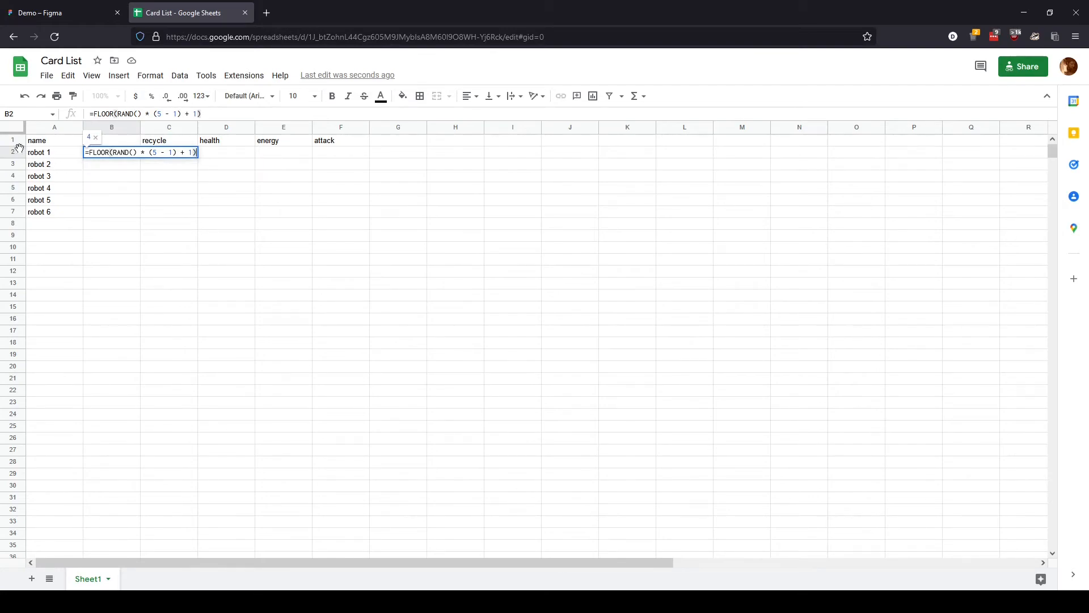
{"action": "key", "text": "Return"}
{"action": "left_click", "coordinate": [122, 154]}
{"action": "left_click_drag", "start_coordinate": [140, 157], "coordinate": [130, 218]}
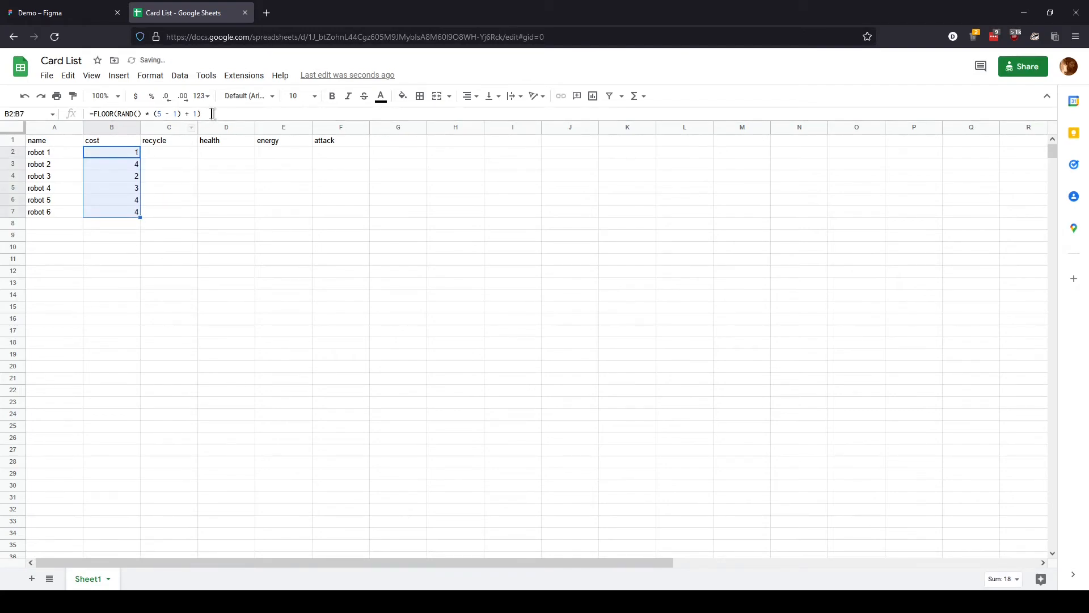
- Copy the cost formula into the recycle cell C2 and fill it down to C7
{"action": "left_click_drag", "start_coordinate": [213, 114], "coordinate": [37, 114]}
{"action": "key", "text": "ctrl+c"}
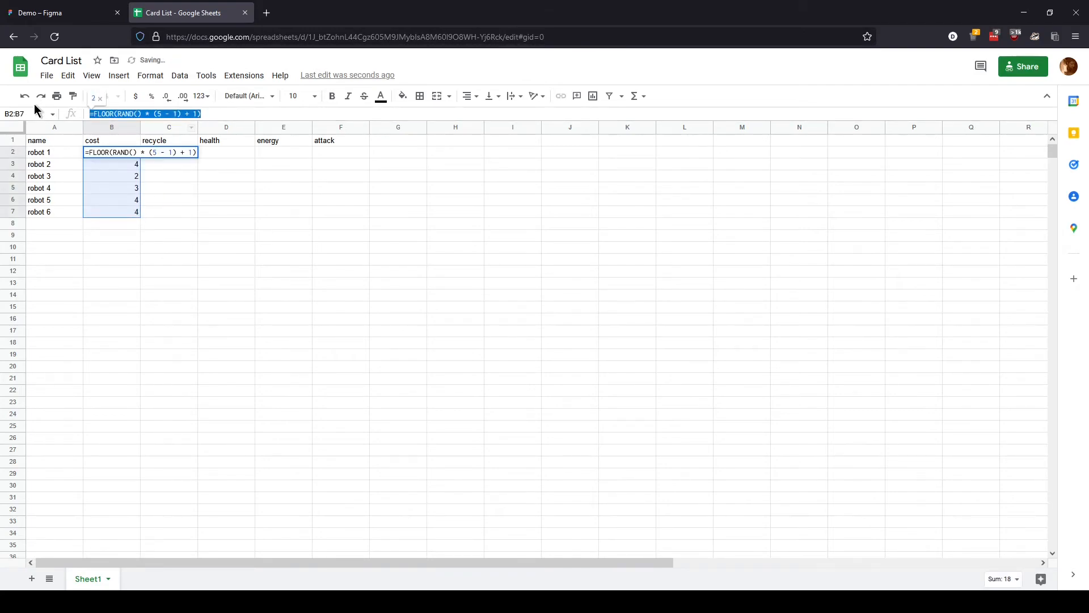
{"action": "left_click", "coordinate": [161, 161]}
{"action": "double_click", "coordinate": [162, 153]}
{"action": "key", "text": "ctrl+v"}
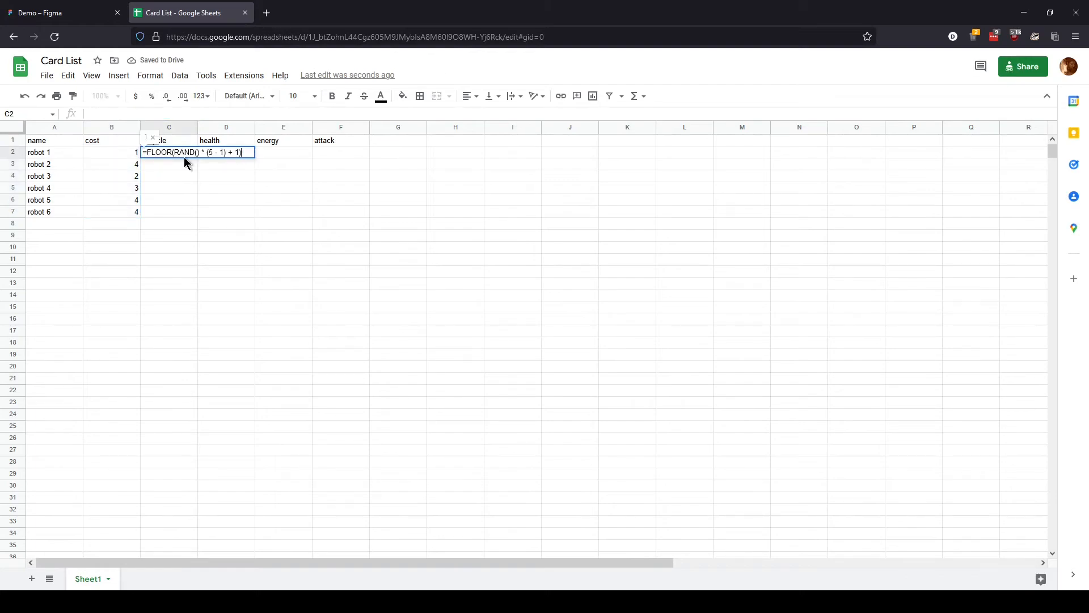
{"action": "key", "text": "Return"}
{"action": "left_click", "coordinate": [191, 153]}
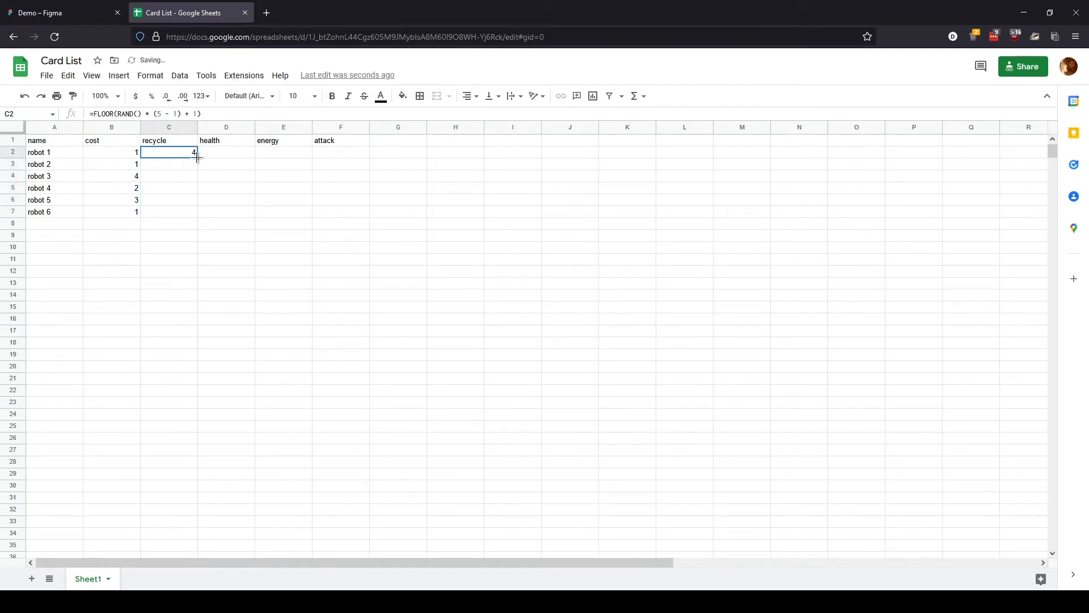
{"action": "left_click_drag", "start_coordinate": [197, 158], "coordinate": [192, 213]}
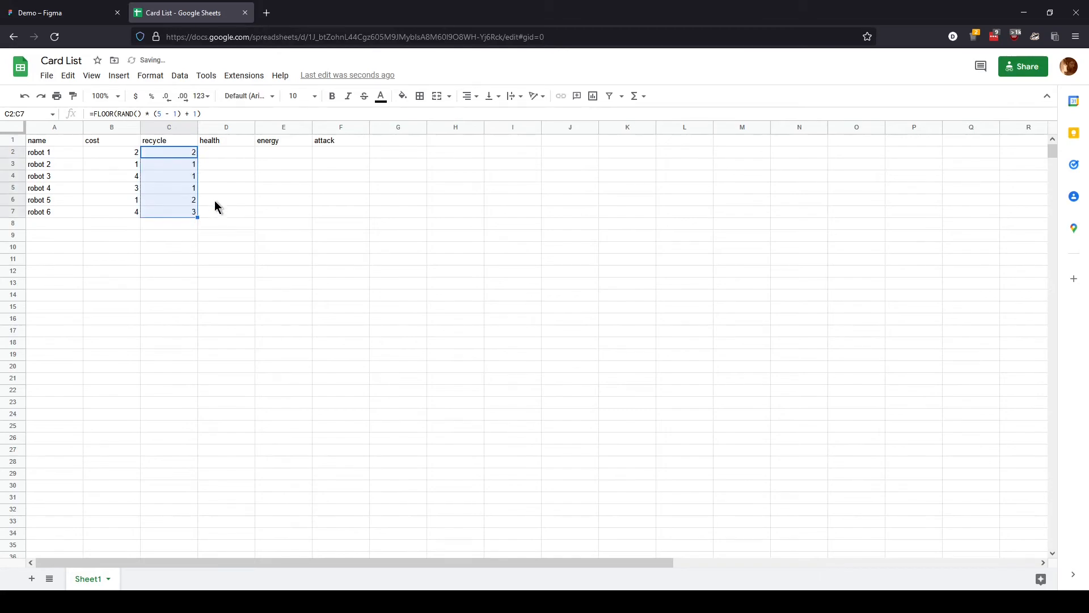
- Paste the copied random-number formula into the health cell D2 and fill it down to D7
{"action": "double_click", "coordinate": [229, 153]}
{"action": "key", "text": "ctrl+v"}
{"action": "key", "text": "Return"}
{"action": "left_click", "coordinate": [249, 154]}
{"action": "left_click_drag", "start_coordinate": [253, 203], "coordinate": [254, 209]}
- Paste the same formula into the energy cell E2 and fill it down to E7
{"action": "double_click", "coordinate": [282, 152]}
{"action": "key", "text": "ctrl+v"}
{"action": "key", "text": "Return"}
{"action": "left_click", "coordinate": [293, 154]}
{"action": "left_click_drag", "start_coordinate": [313, 157], "coordinate": [309, 214]}
- Paste the formula into the attack cell F2 and fill it down to F7
{"action": "left_click", "coordinate": [329, 151]}
{"action": "double_click", "coordinate": [341, 154]}
{"action": "key", "text": "ctrl+v"}
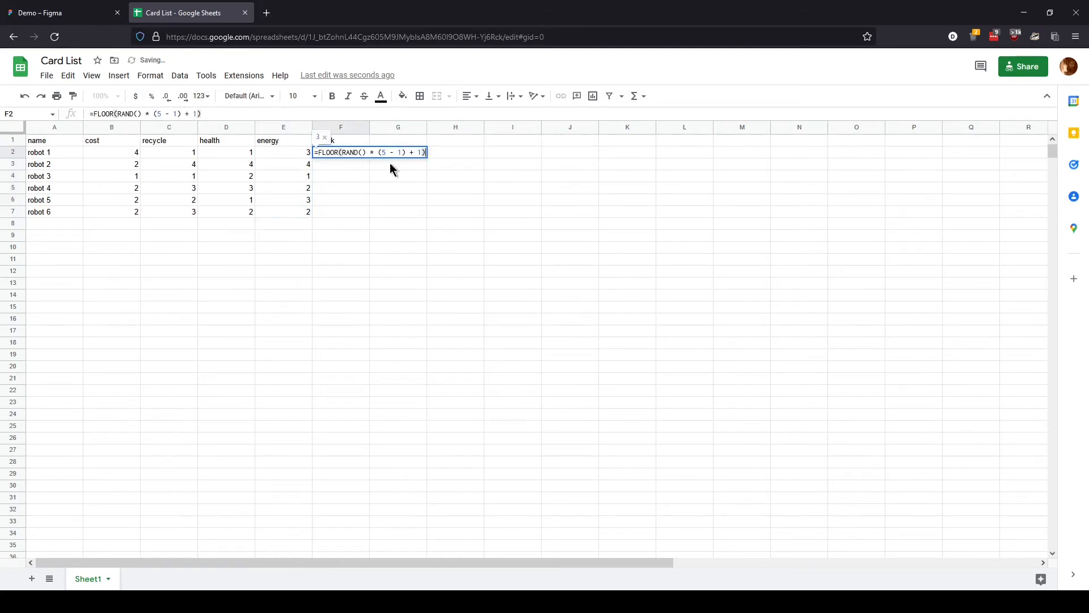
{"action": "key", "text": "Return"}
{"action": "left_click", "coordinate": [355, 151]}
{"action": "left_click_drag", "start_coordinate": [369, 158], "coordinate": [369, 215]}
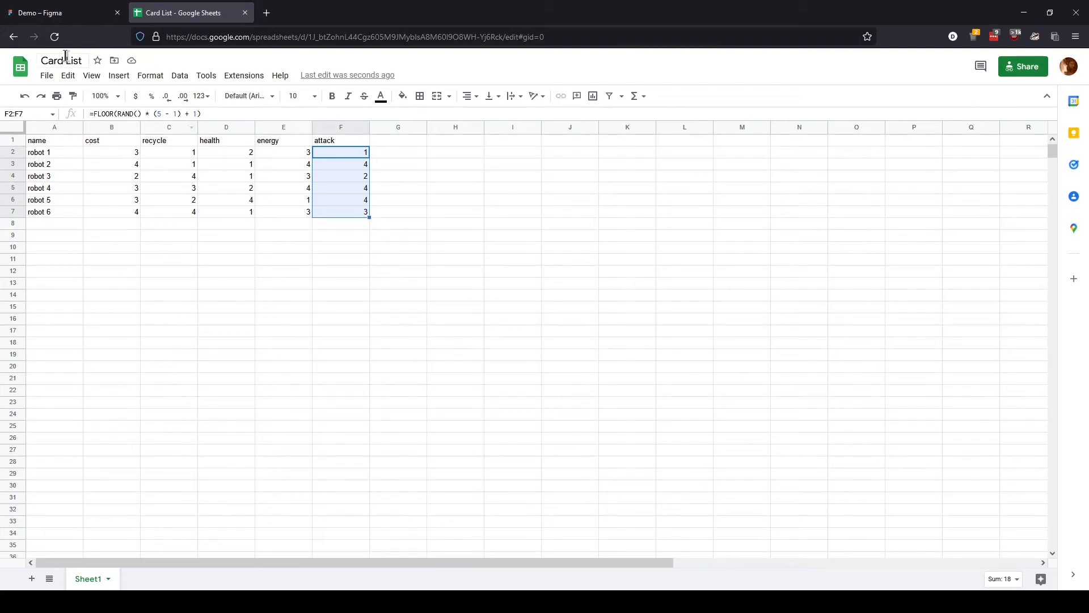
- Switch to Figma and re-sync the Google Sheets data on the Card Grid page
{"action": "left_click", "coordinate": [61, 13]}
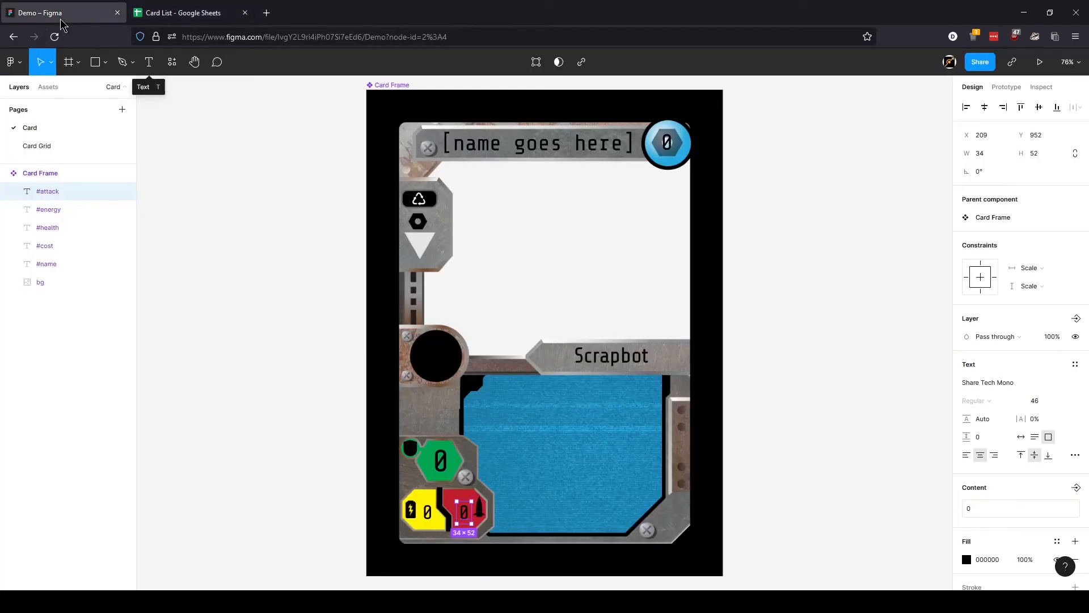
{"action": "left_click", "coordinate": [69, 147]}
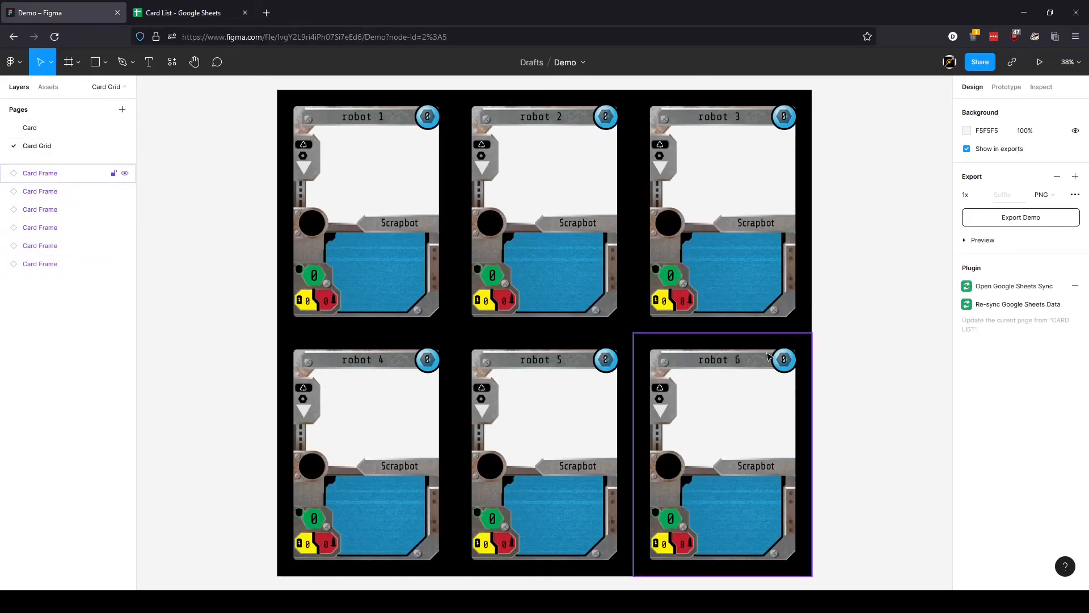
{"action": "left_click", "coordinate": [1009, 313]}
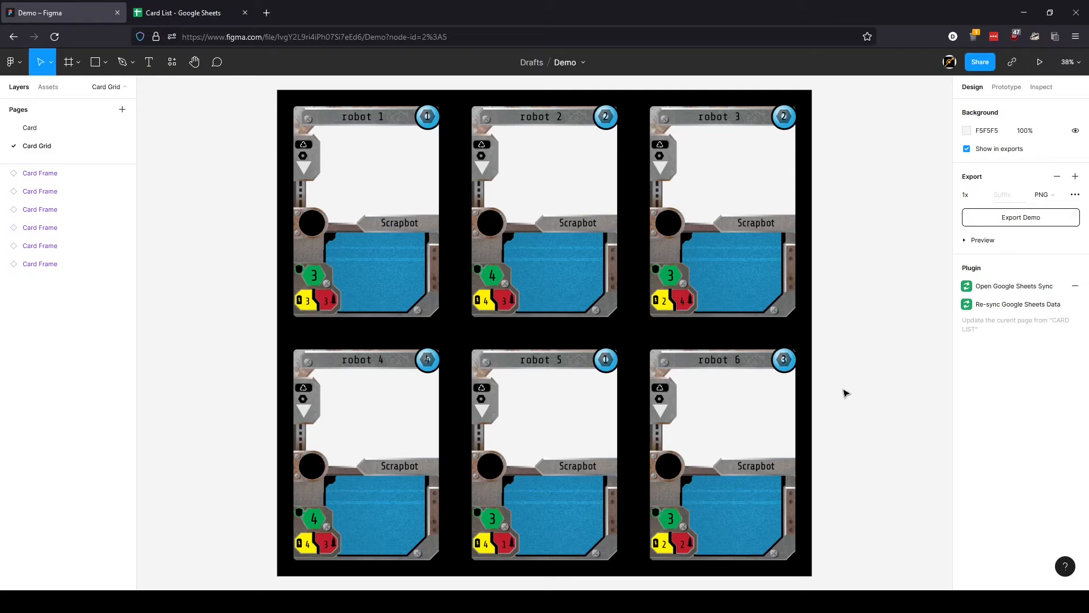
- On the Card page, draw an 80 × 80 square inside the card's black circle and rename its layer as #icon
{"action": "left_click", "coordinate": [77, 130]}
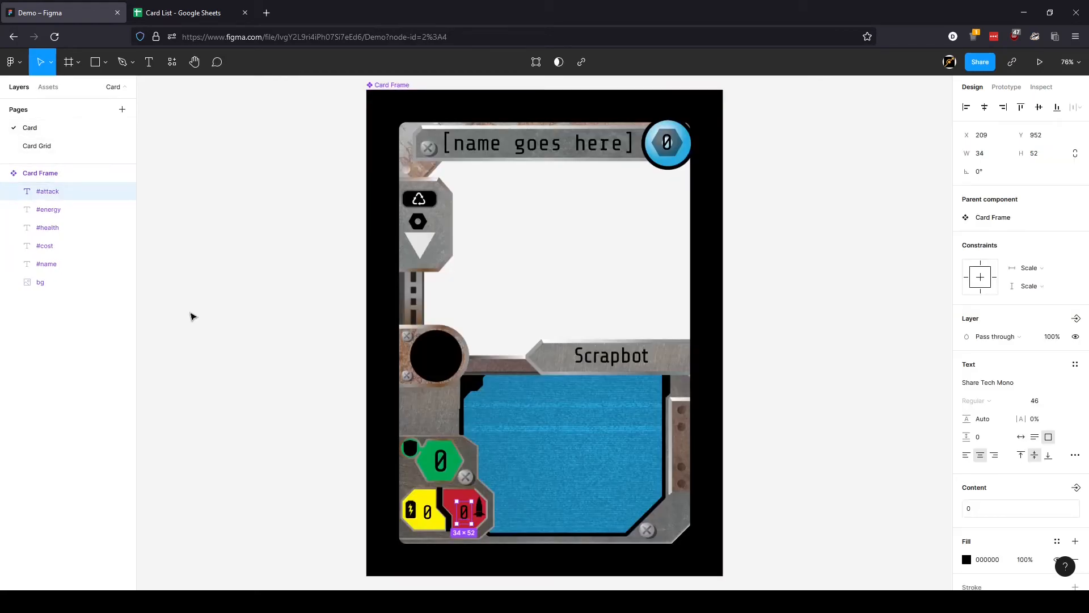
{"action": "key", "text": "r"}
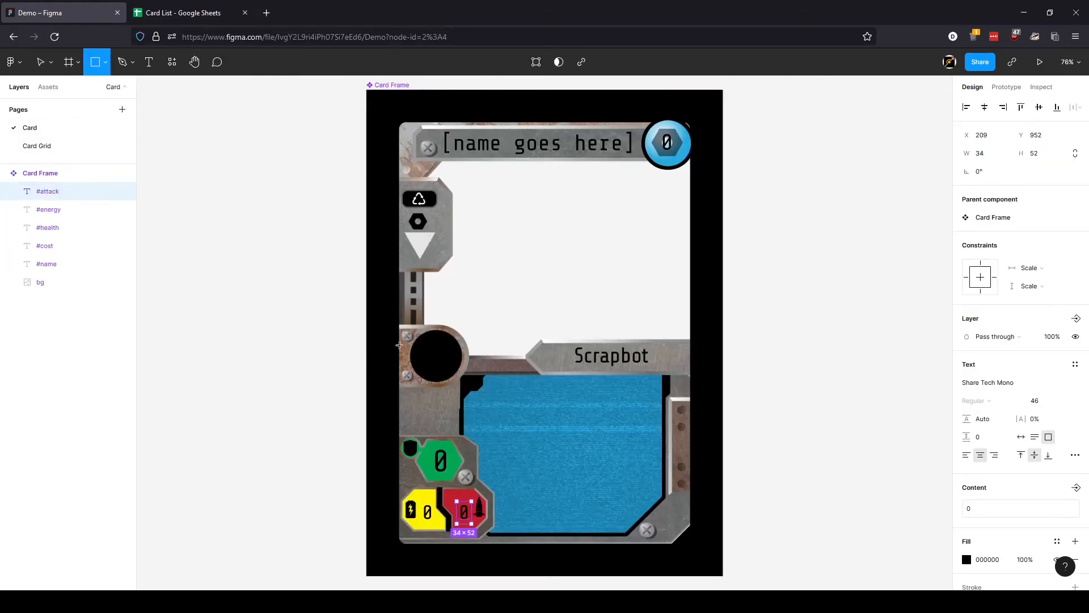
{"action": "mouse_move", "coordinate": [421, 337]}
{"action": "left_mouse_down"}
{"action": "mouse_move", "coordinate": [460, 374]}
{"action": "mouse_move", "coordinate": [435, 375]}
{"action": "mouse_move", "coordinate": [438, 361]}
{"action": "left_mouse_up"}
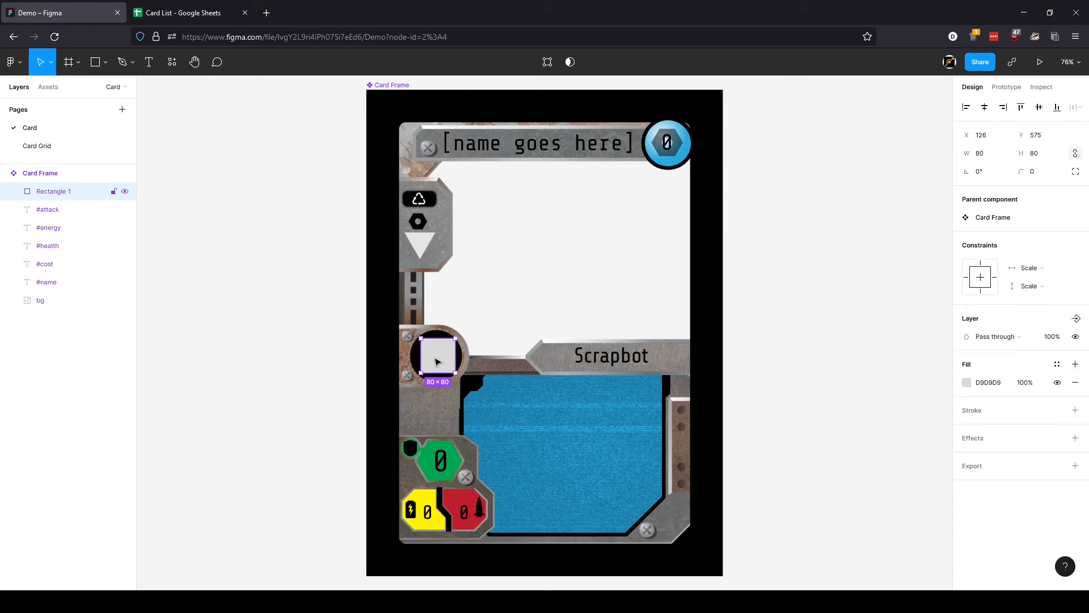
{"action": "double_click", "coordinate": [59, 194]}
{"action": "type", "text": "#icon"}
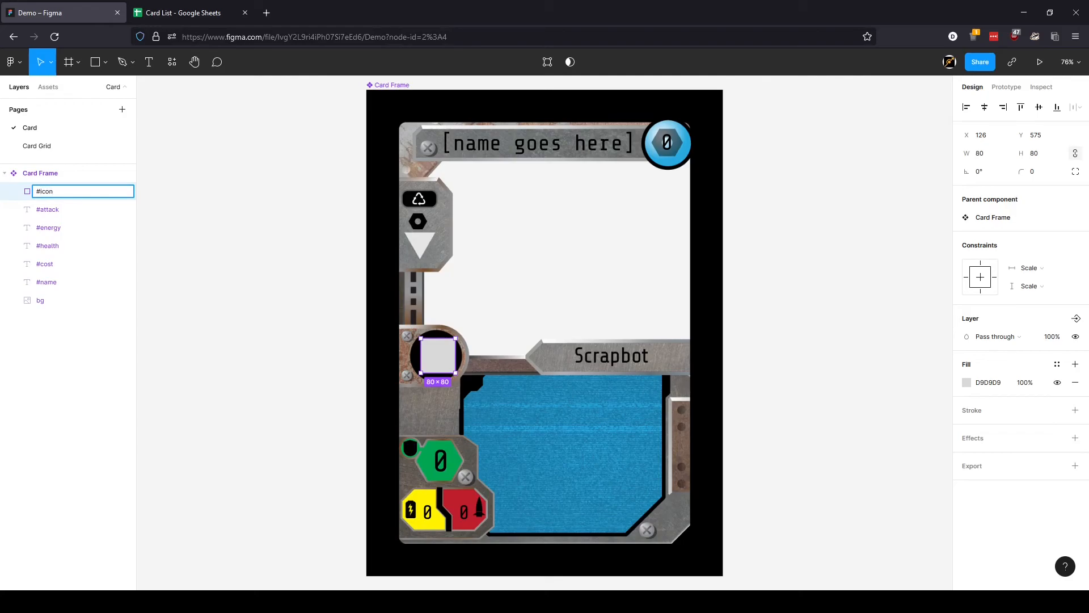
{"action": "key", "text": "Return"}
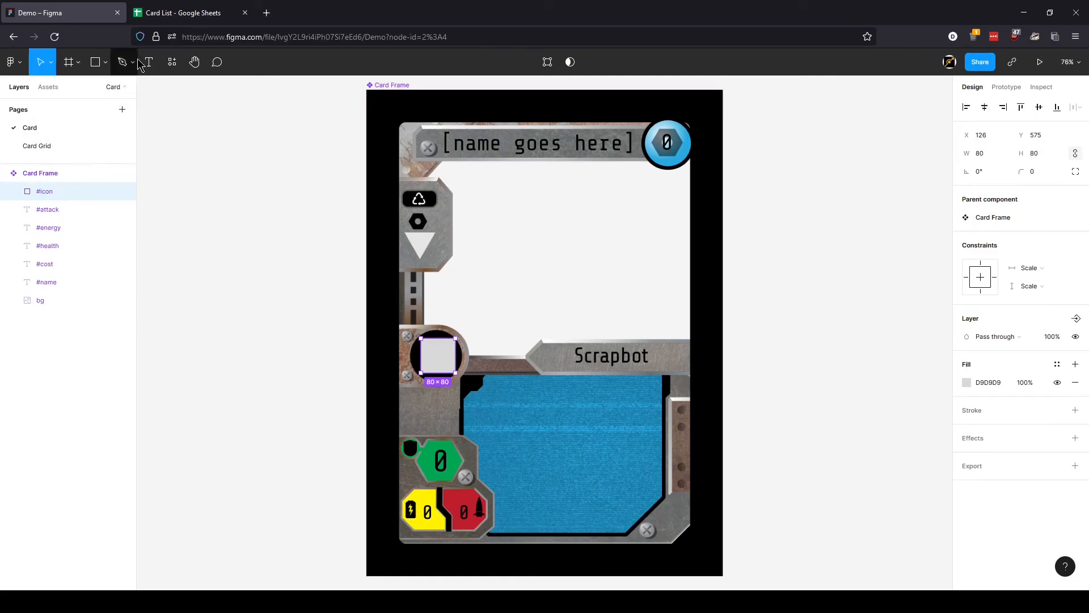
- Switch to the Card List Google Sheet and add the header icon in G1
{"action": "left_click", "coordinate": [195, 15]}
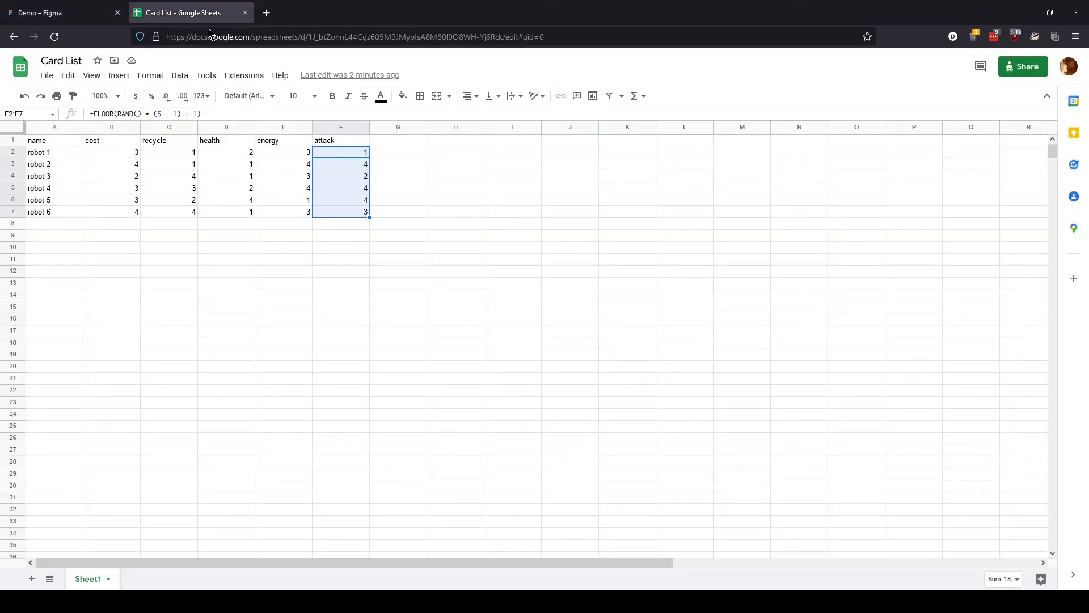
{"action": "left_click", "coordinate": [393, 139]}
{"action": "type", "text": "icon"}
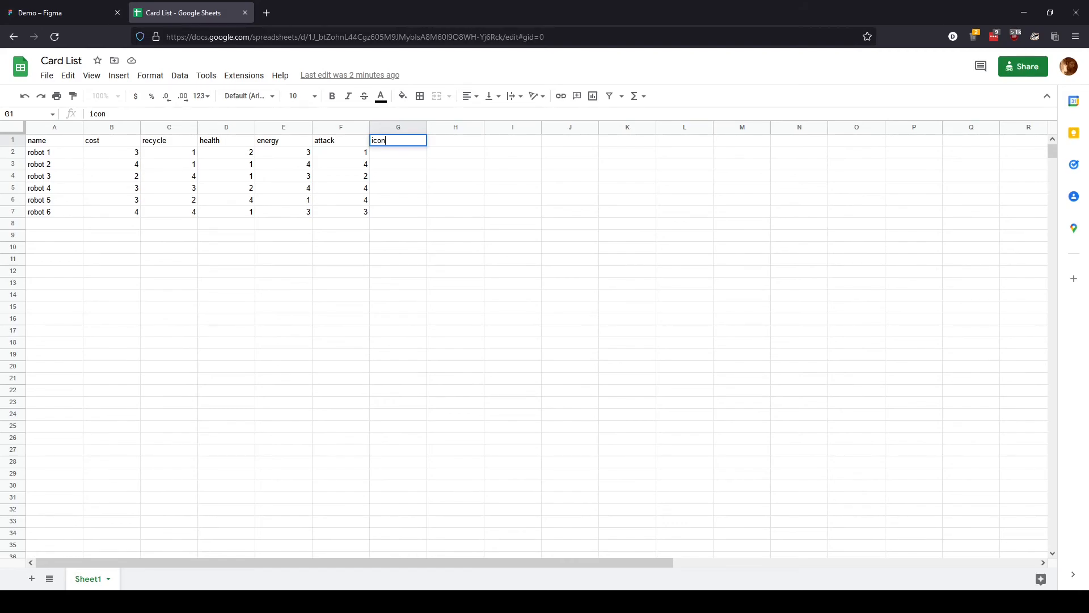
{"action": "left_click", "coordinate": [267, 14]}
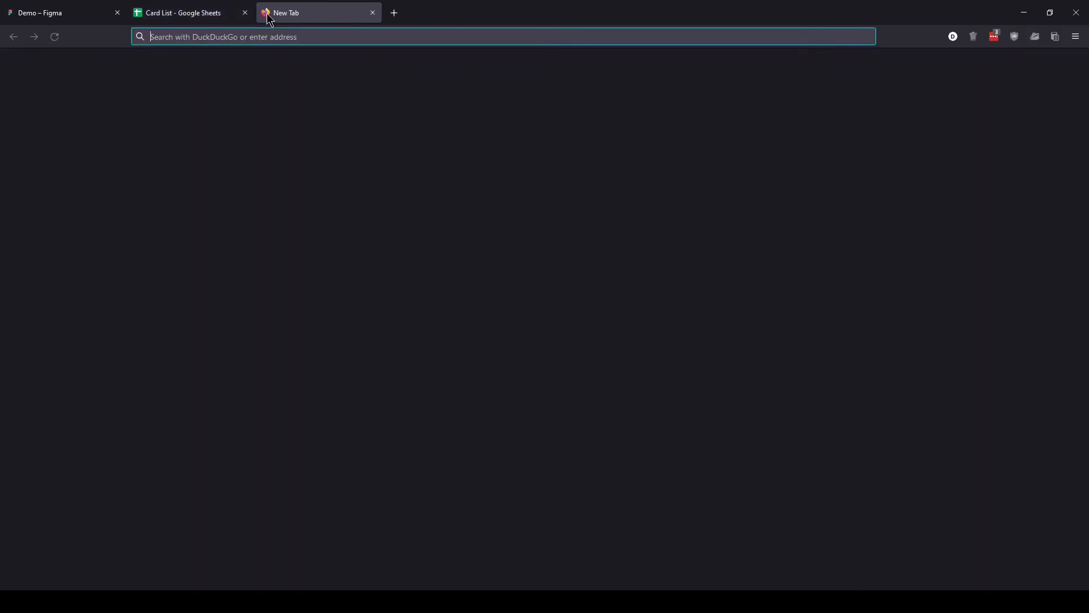
{"action": "type", "text": "https://imgur.com/a/BpL1rOh"}
{"action": "key", "text": "Return"}
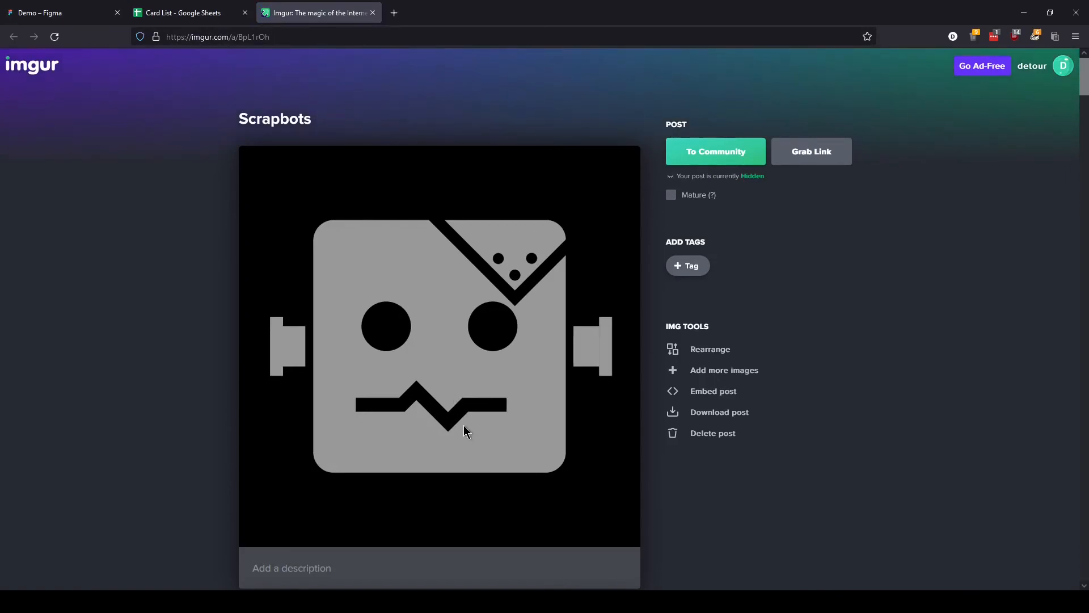
{"action": "left_click", "coordinate": [171, 15]}
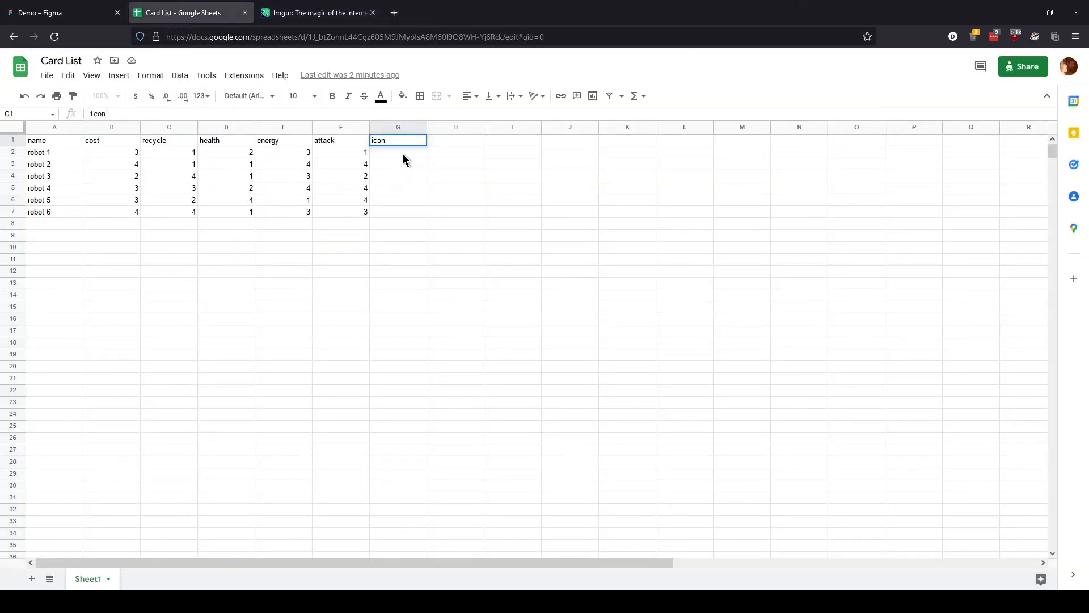
{"action": "key", "text": "Return"}
{"action": "type", "text": "https://i.imgur.com/nbEDsh9.png"}
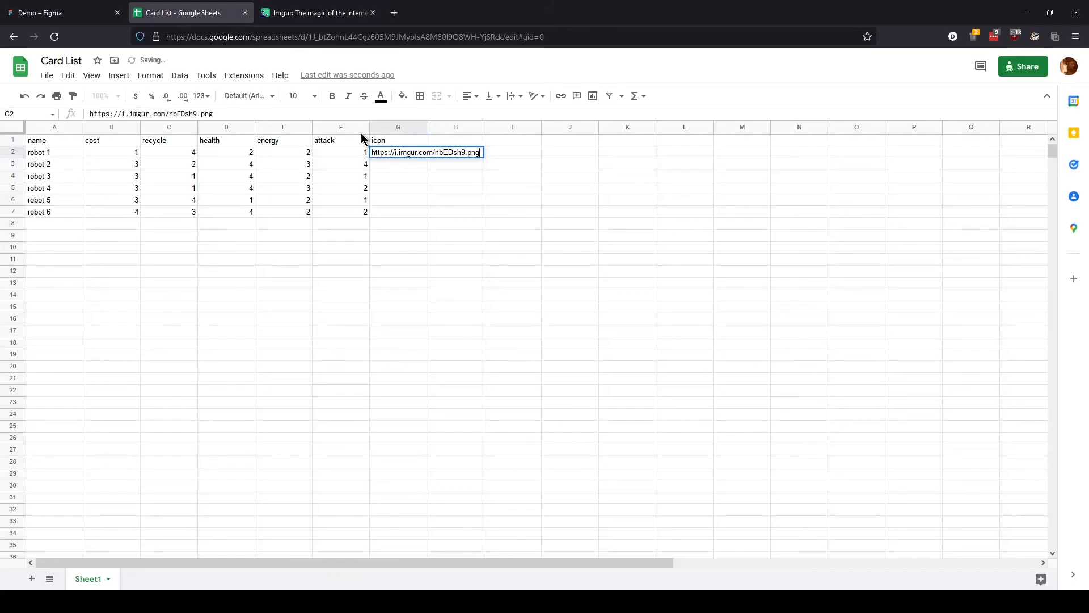
{"action": "left_click", "coordinate": [296, 14]}
{"action": "scroll", "coordinate": [465, 318], "scroll_direction": "down", "scroll_amount": 7}
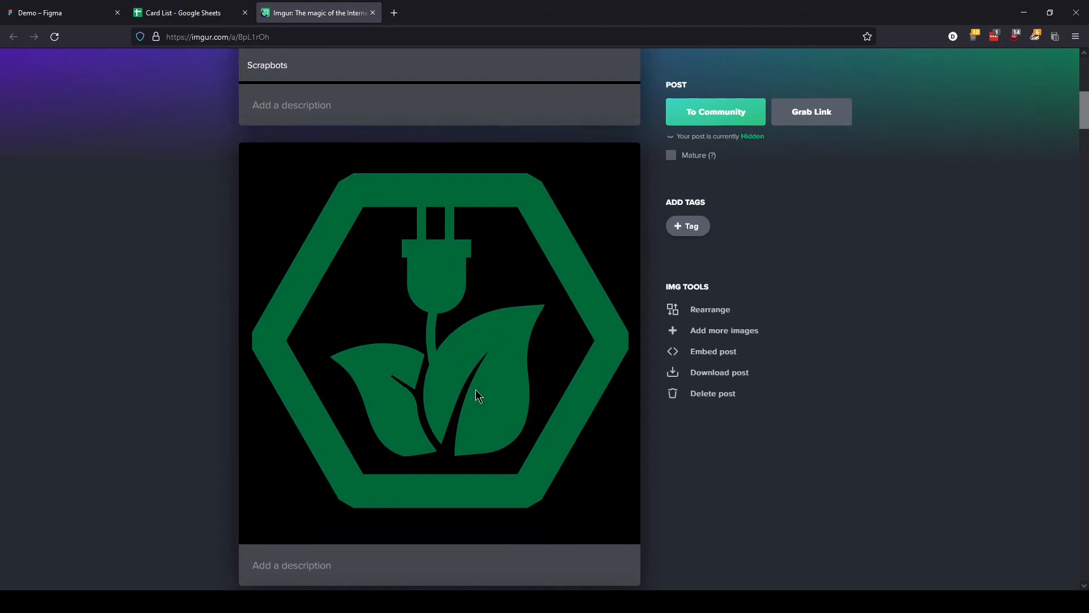
{"action": "left_click", "coordinate": [199, 12]}
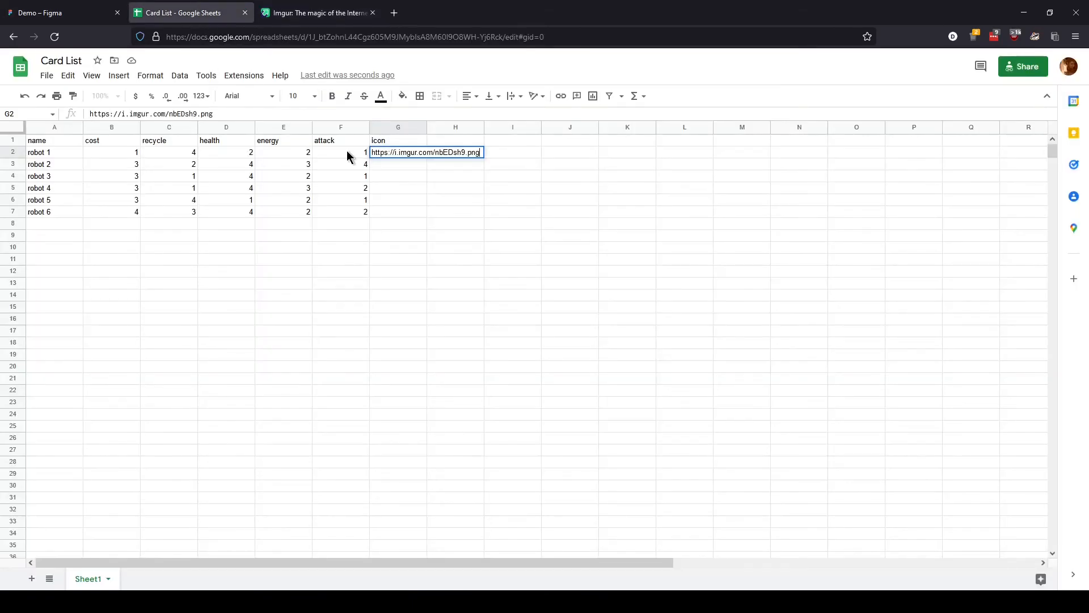
{"action": "key", "text": "Return"}
{"action": "double_click", "coordinate": [393, 166]}
{"action": "type", "text": "https://i.imgur.com/FLzxoP4.png"}
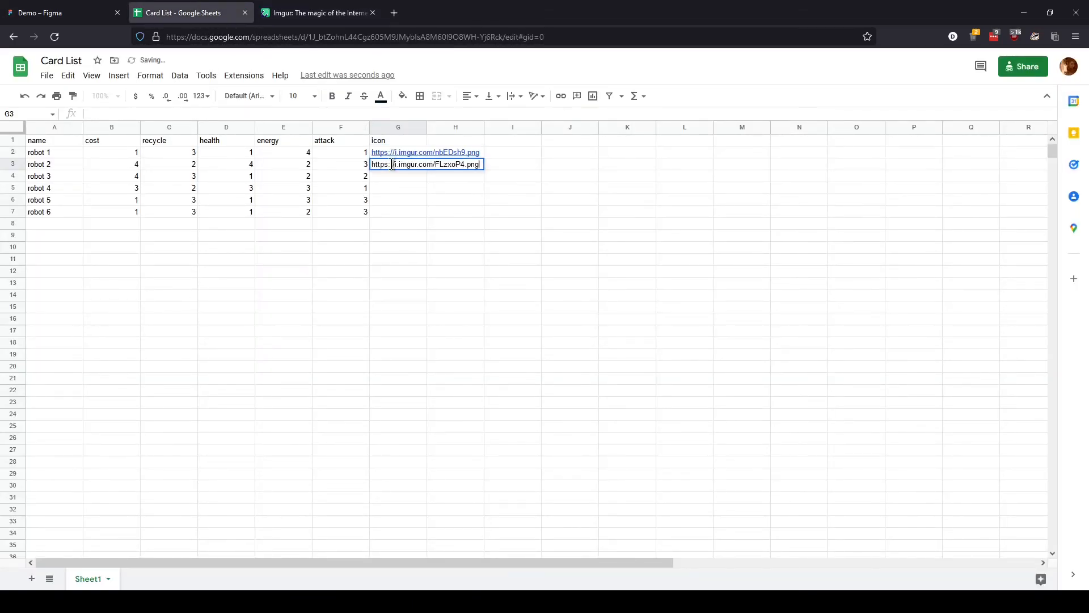
{"action": "left_click", "coordinate": [315, 12]}
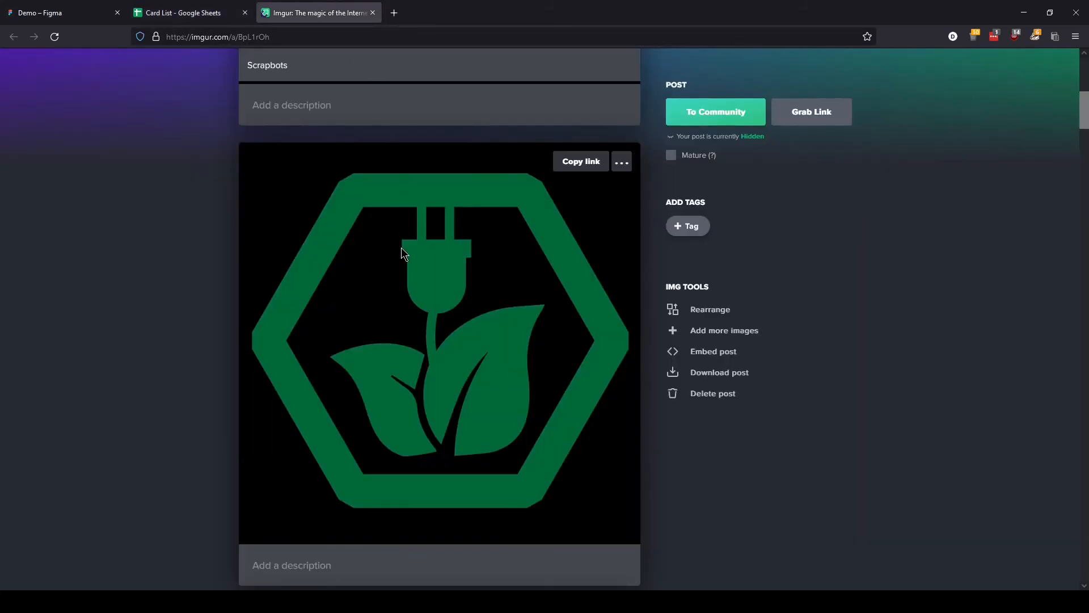
{"action": "scroll", "coordinate": [400, 248], "scroll_direction": "down", "scroll_amount": 7}
{"action": "scroll", "coordinate": [400, 249], "scroll_direction": "down", "scroll_amount": 2}
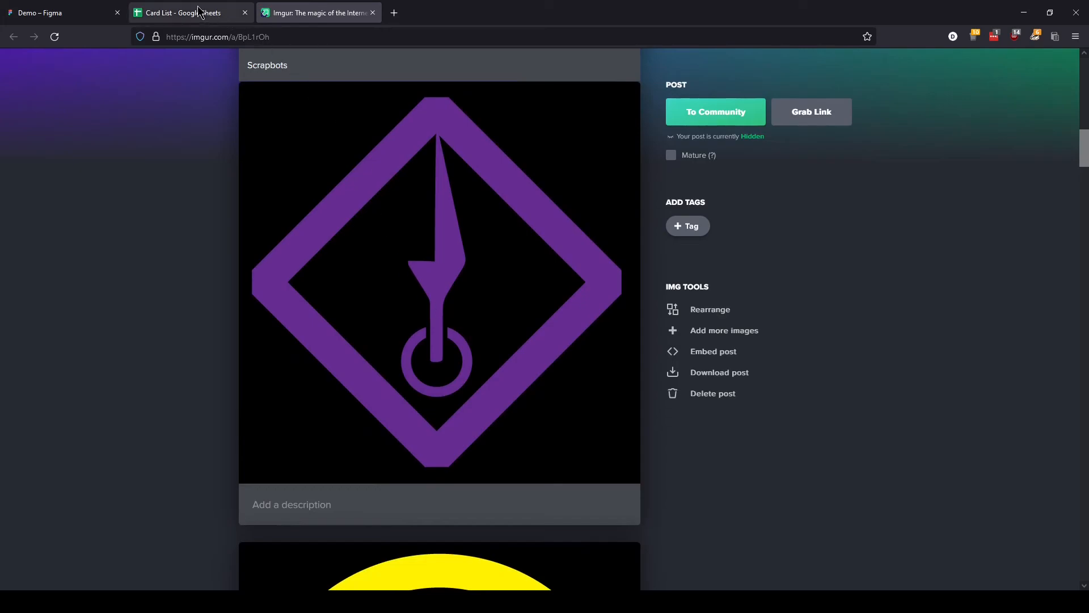
{"action": "left_click", "coordinate": [182, 13]}
{"action": "double_click", "coordinate": [388, 176]}
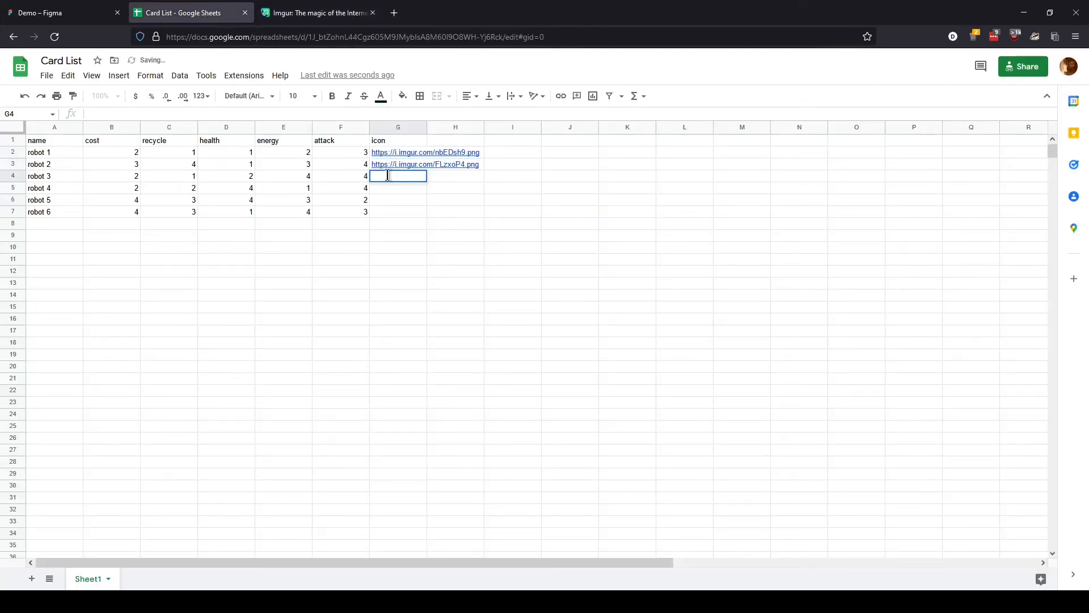
{"action": "key", "text": "ctrl+v"}
{"action": "left_click", "coordinate": [317, 12]}
{"action": "scroll", "coordinate": [356, 227], "scroll_direction": "down", "scroll_amount": 1}
{"action": "scroll", "coordinate": [357, 227], "scroll_direction": "down", "scroll_amount": 7}
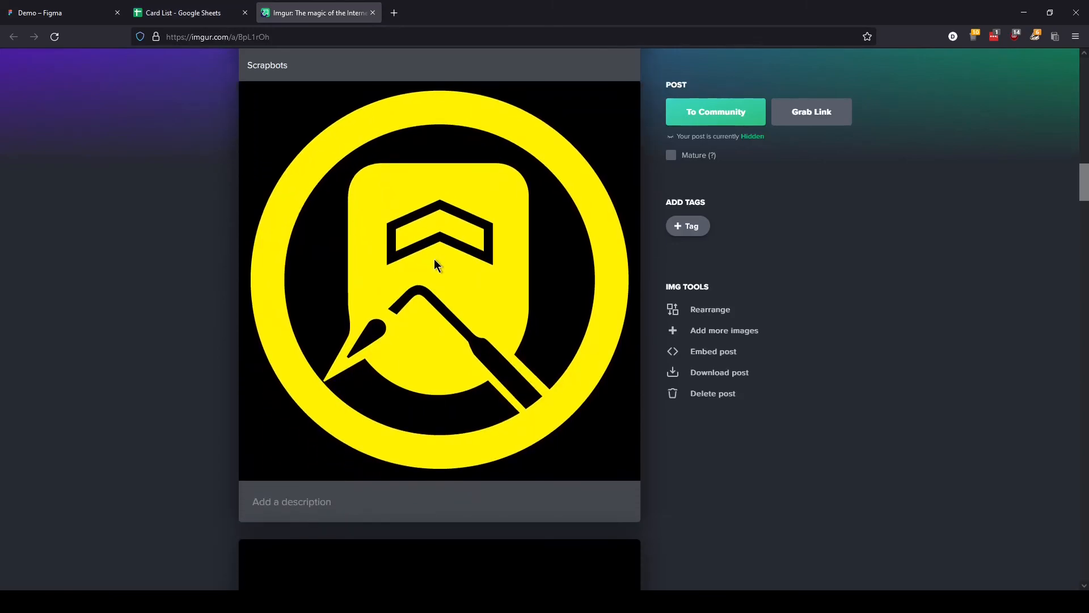
{"action": "left_click", "coordinate": [184, 13]}
{"action": "left_click", "coordinate": [393, 189]}
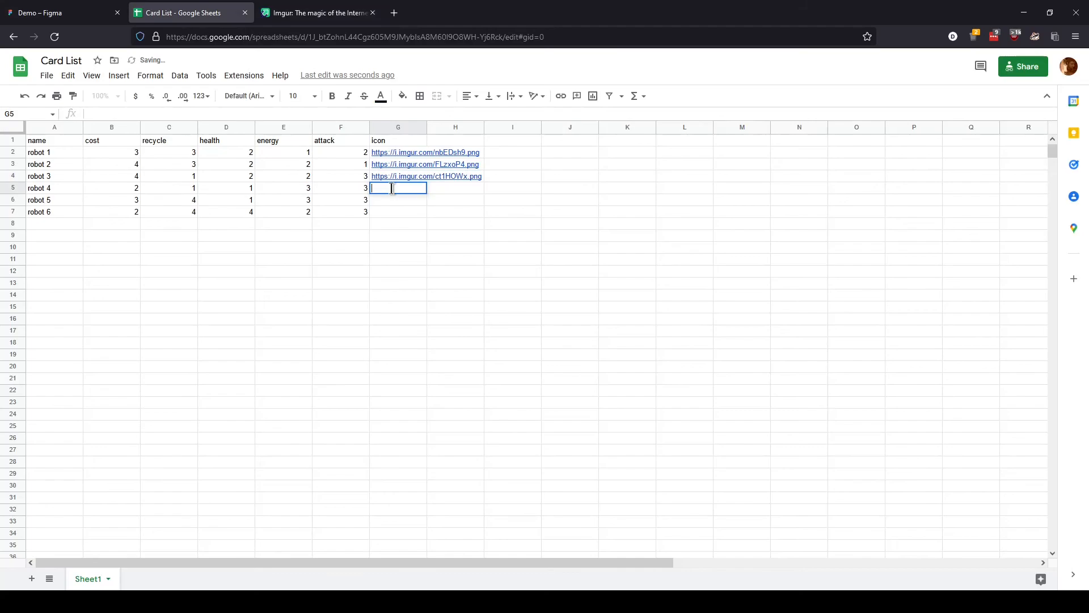
{"action": "type", "text": "https://i.imgur.com/qQqaltI.png"}
{"action": "left_click", "coordinate": [287, 14]}
{"action": "scroll", "coordinate": [397, 216], "scroll_direction": "down", "scroll_amount": 5}
{"action": "scroll", "coordinate": [401, 227], "scroll_direction": "down", "scroll_amount": 3}
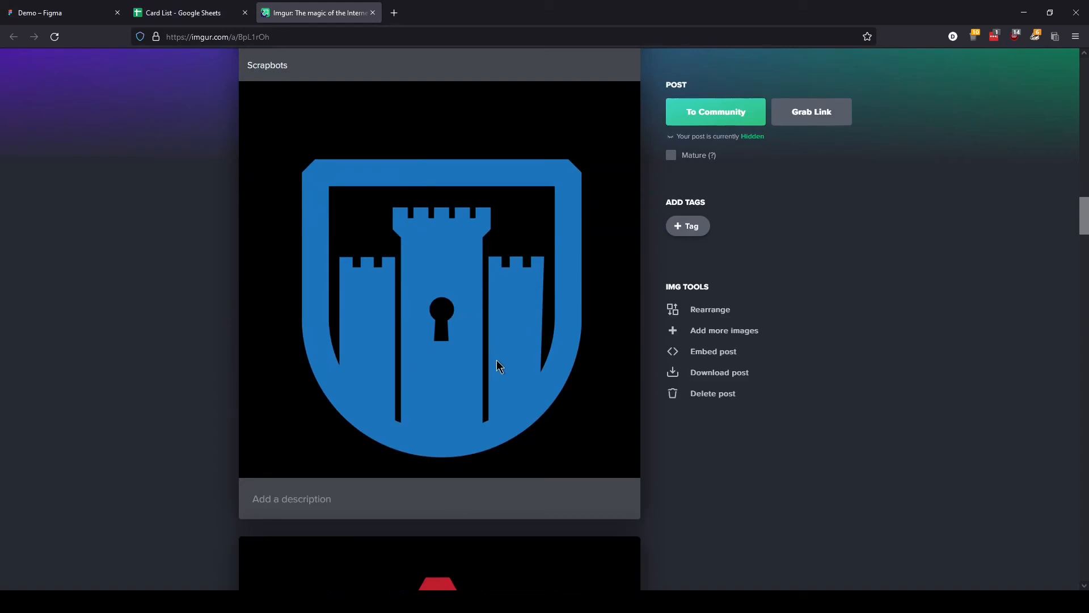
{"action": "left_click", "coordinate": [206, 16]}
{"action": "left_click", "coordinate": [396, 204]}
{"action": "double_click", "coordinate": [396, 202]}
{"action": "key", "text": "ctrl+v"}
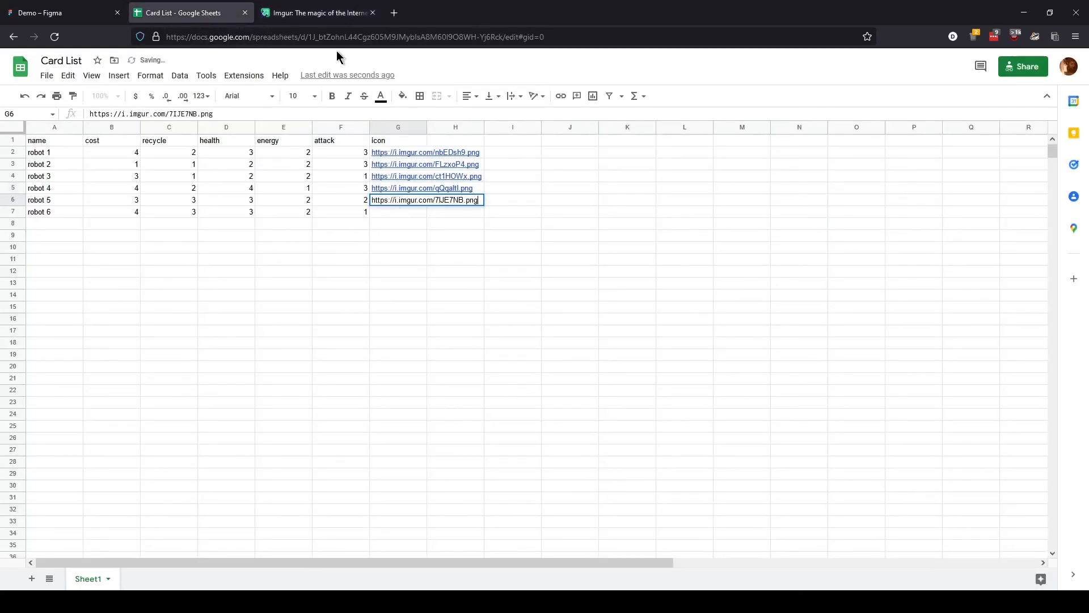
{"action": "left_click", "coordinate": [291, 12]}
{"action": "scroll", "coordinate": [377, 255], "scroll_direction": "down", "scroll_amount": 3}
{"action": "scroll", "coordinate": [379, 259], "scroll_direction": "down", "scroll_amount": 3}
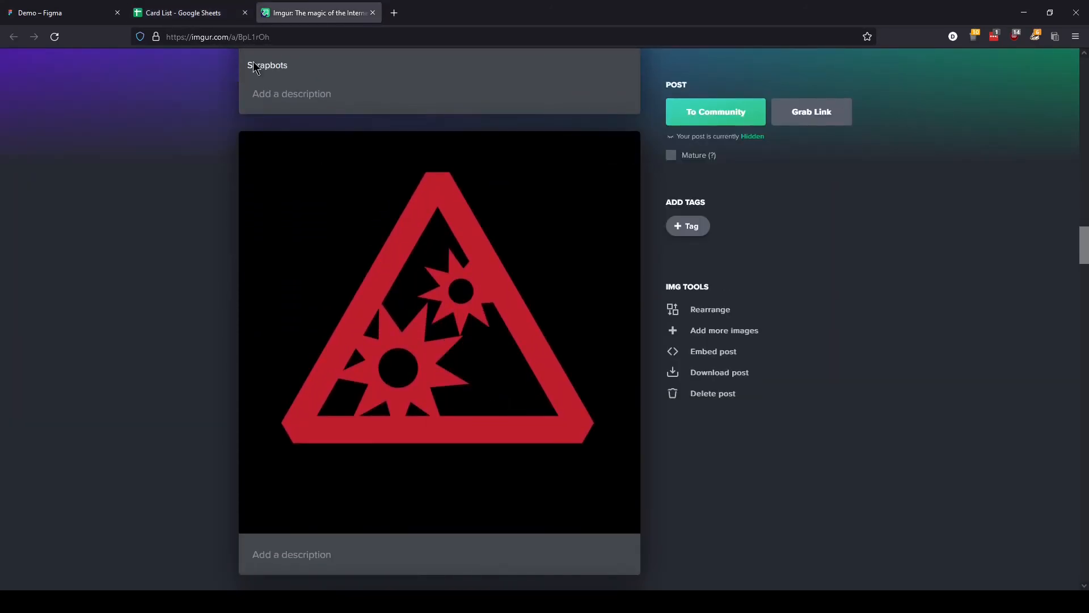
{"action": "left_click", "coordinate": [216, 14]}
{"action": "left_click", "coordinate": [386, 211]}
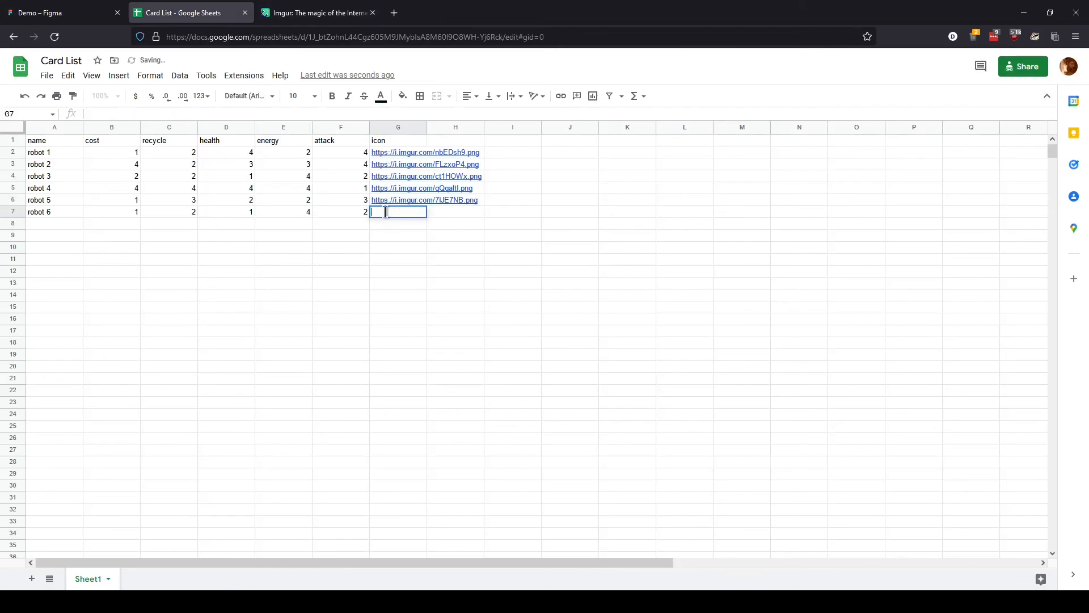
{"action": "type", "text": "https://i.imgur.com/uCq6sS7.png"}
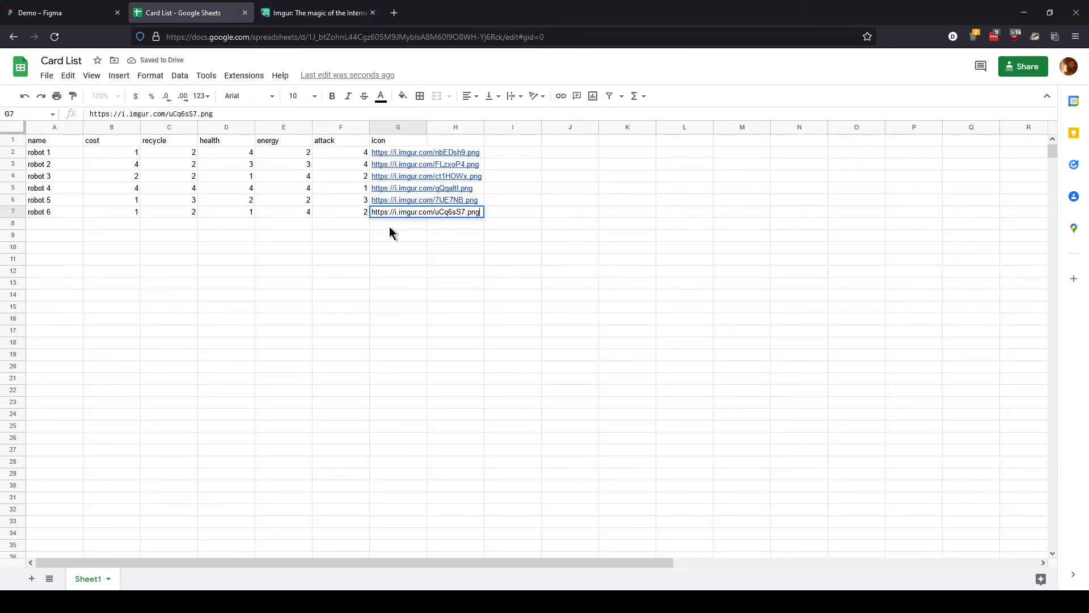
{"action": "key", "text": "Return"}
- Switch to Figma and re-sync the Google Sheets data on the Card Grid page to load the icon images
{"action": "left_click", "coordinate": [77, 12]}
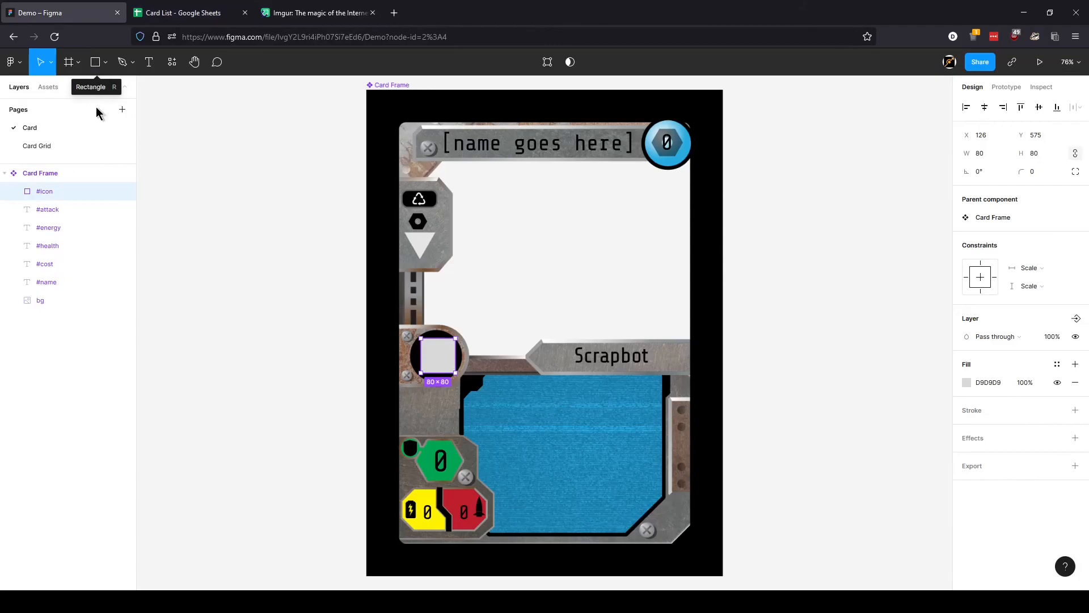
{"action": "left_click", "coordinate": [69, 149]}
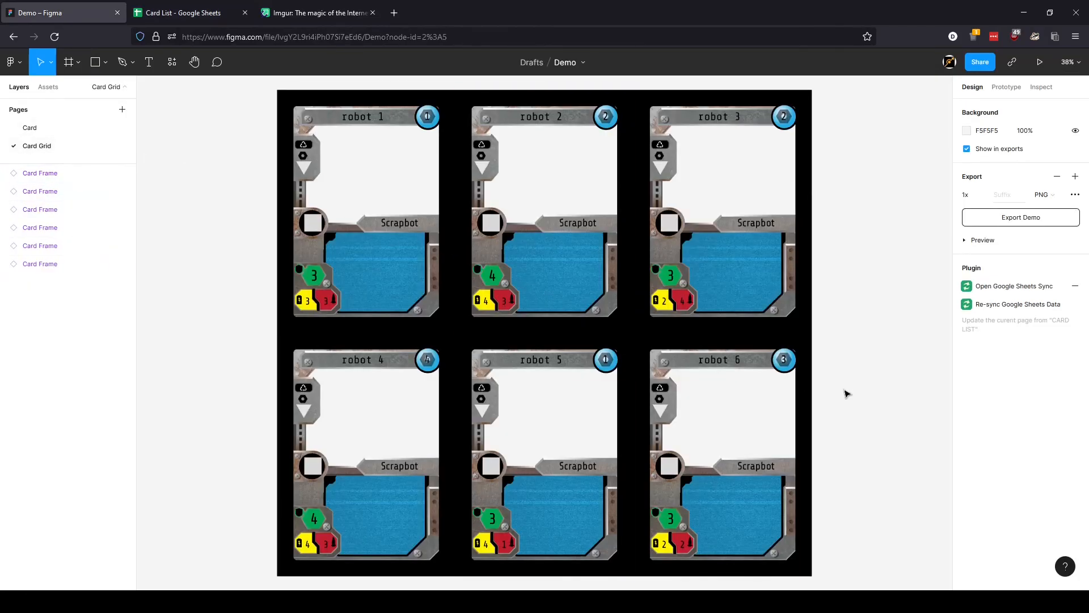
{"action": "left_click", "coordinate": [985, 309]}
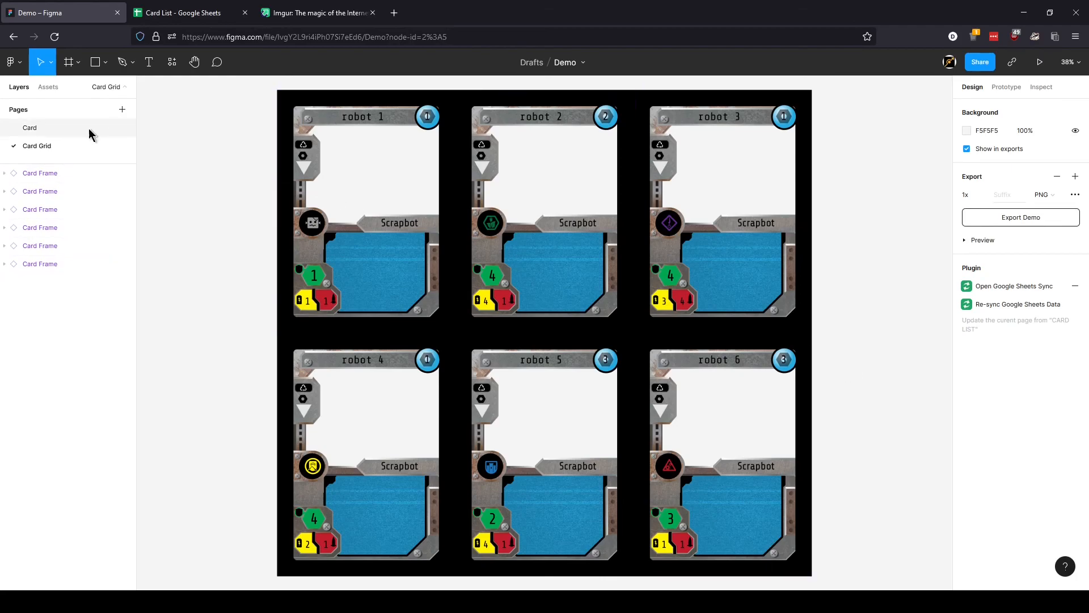
- On the Card page, draw a rectangle about 513 × 374 in the card's white picture area and rename its layer as #artwork
{"action": "left_click", "coordinate": [69, 131]}
{"action": "left_click", "coordinate": [96, 62]}
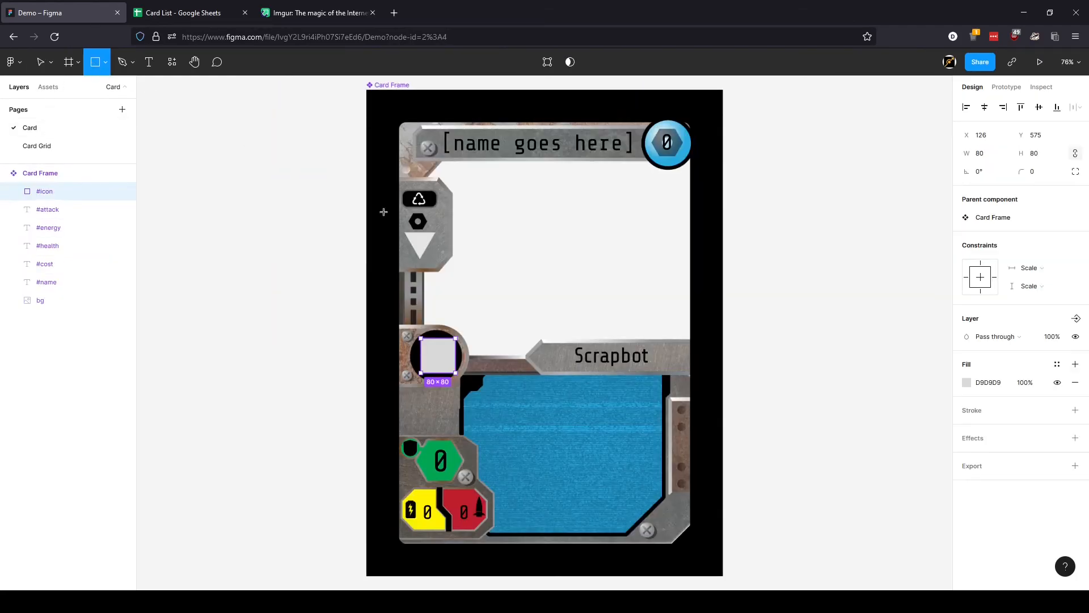
{"action": "mouse_move", "coordinate": [459, 172]}
{"action": "left_mouse_down"}
{"action": "mouse_move", "coordinate": [533, 300]}
{"action": "mouse_move", "coordinate": [662, 319]}
{"action": "mouse_move", "coordinate": [678, 334]}
{"action": "left_mouse_up"}
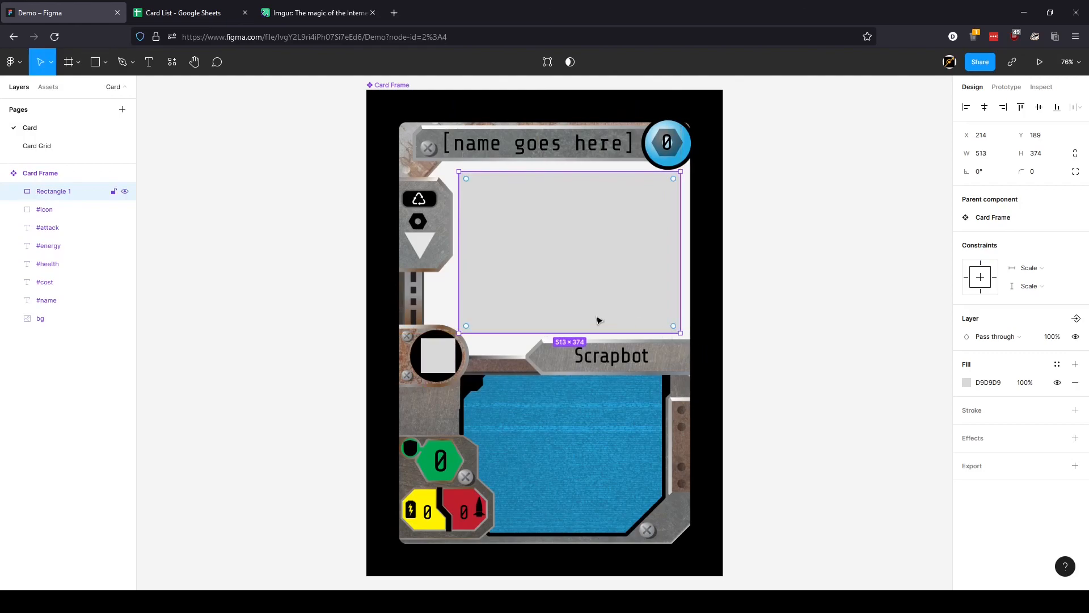
{"action": "double_click", "coordinate": [52, 193]}
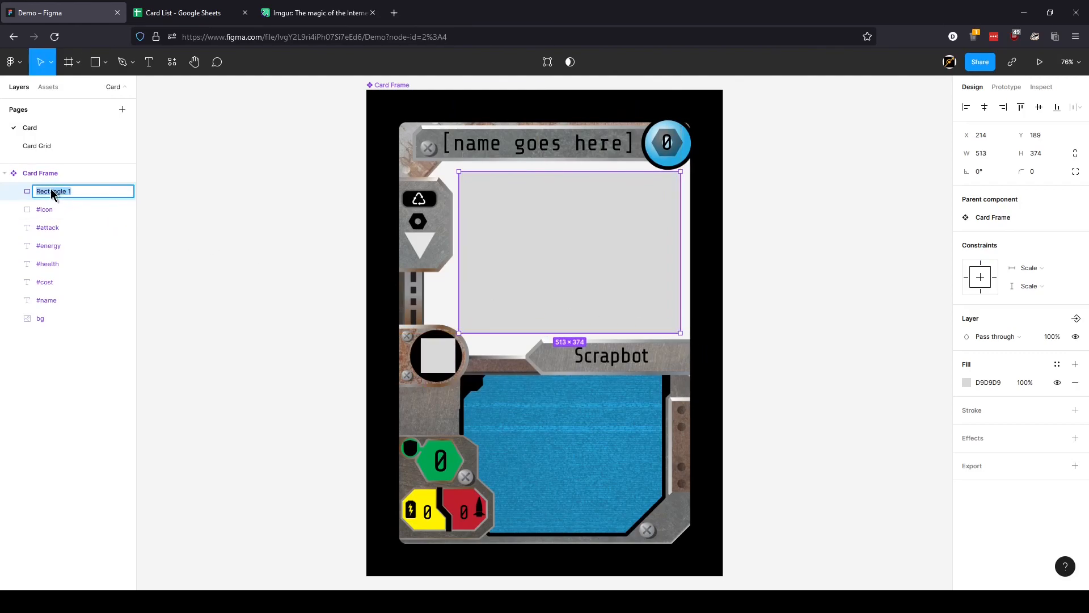
{"action": "type", "text": "#artwork"}
{"action": "key", "text": "Return"}
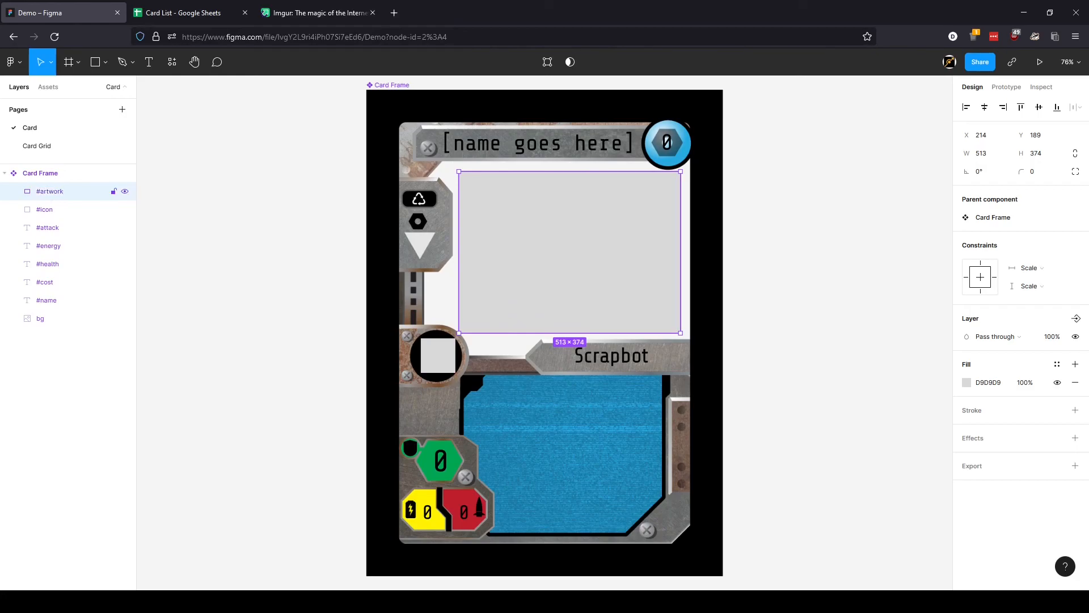
- In the Card List Google Sheet, auto-fit column G to its links and enter the header artwork in H1
{"action": "left_click", "coordinate": [189, 14]}
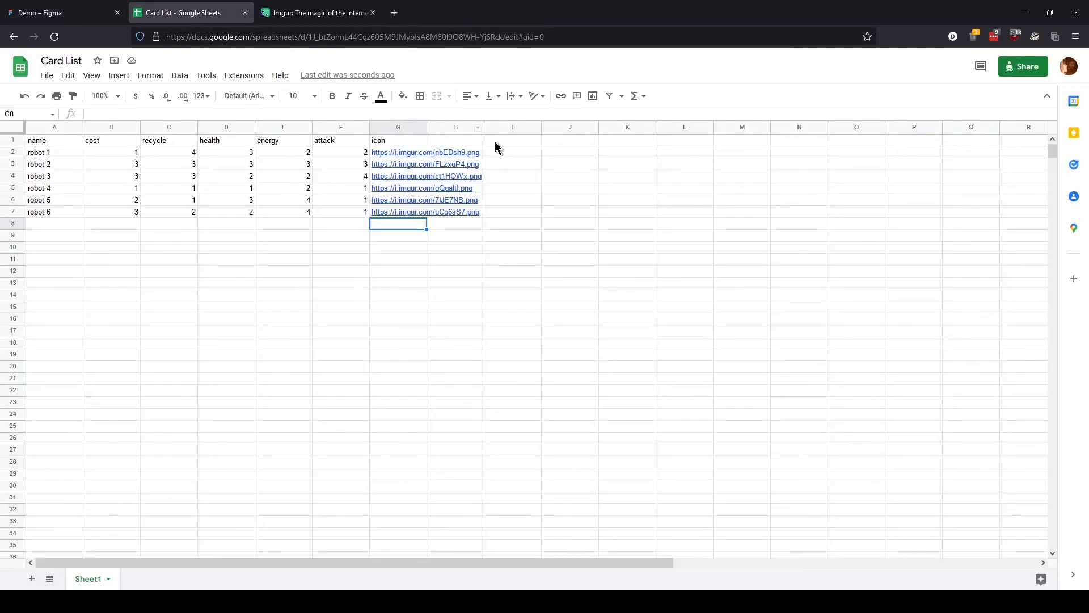
{"action": "double_click", "coordinate": [427, 126]}
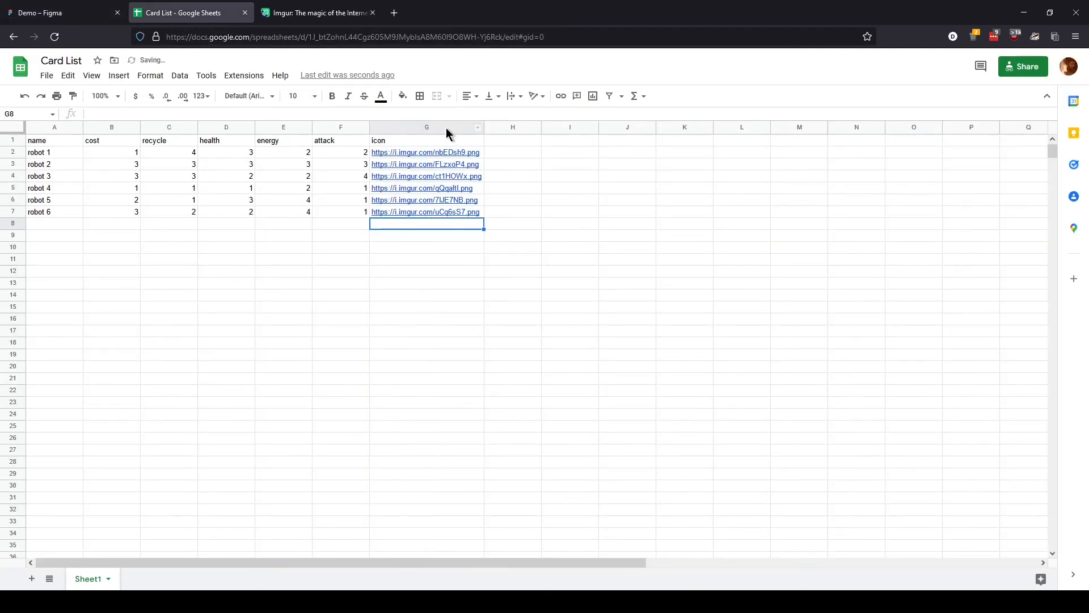
{"action": "left_click", "coordinate": [510, 142]}
{"action": "type", "text": "artwork"}
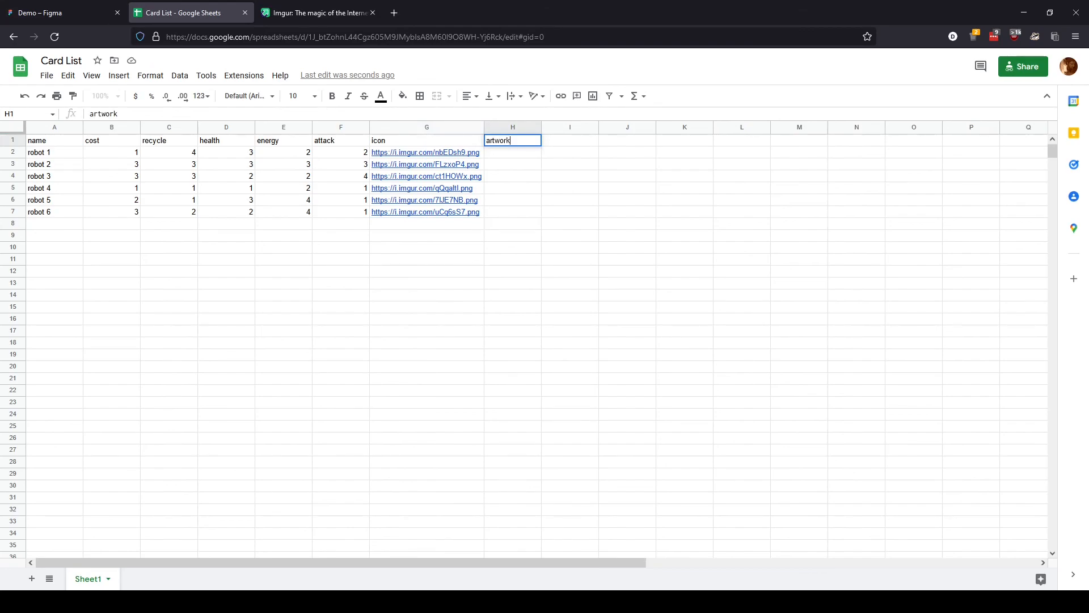
{"action": "left_click", "coordinate": [329, 12]}
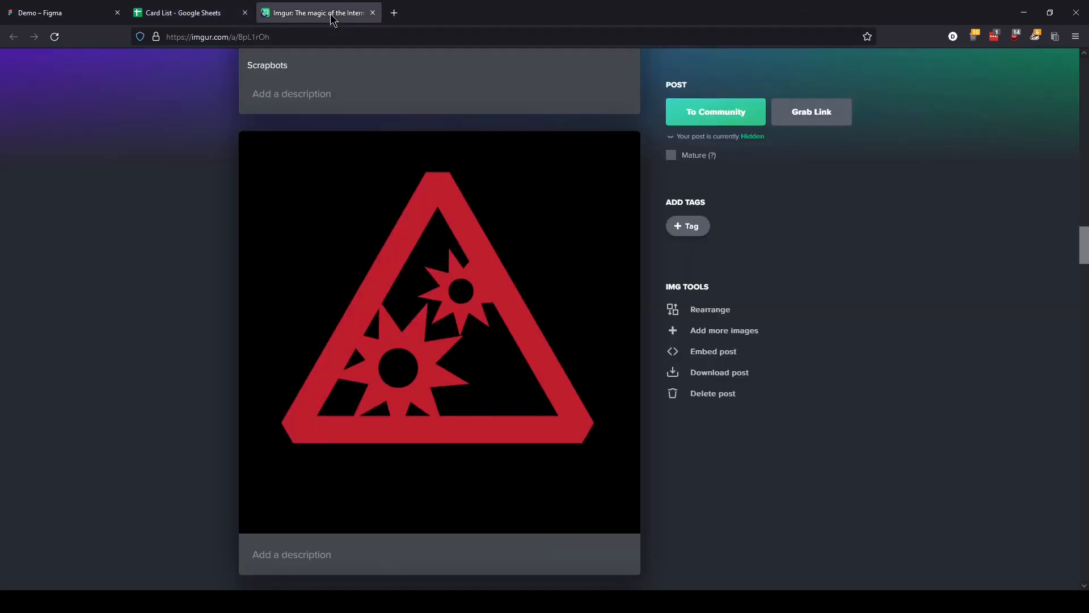
{"action": "scroll", "coordinate": [439, 278], "scroll_direction": "down", "scroll_amount": 15}
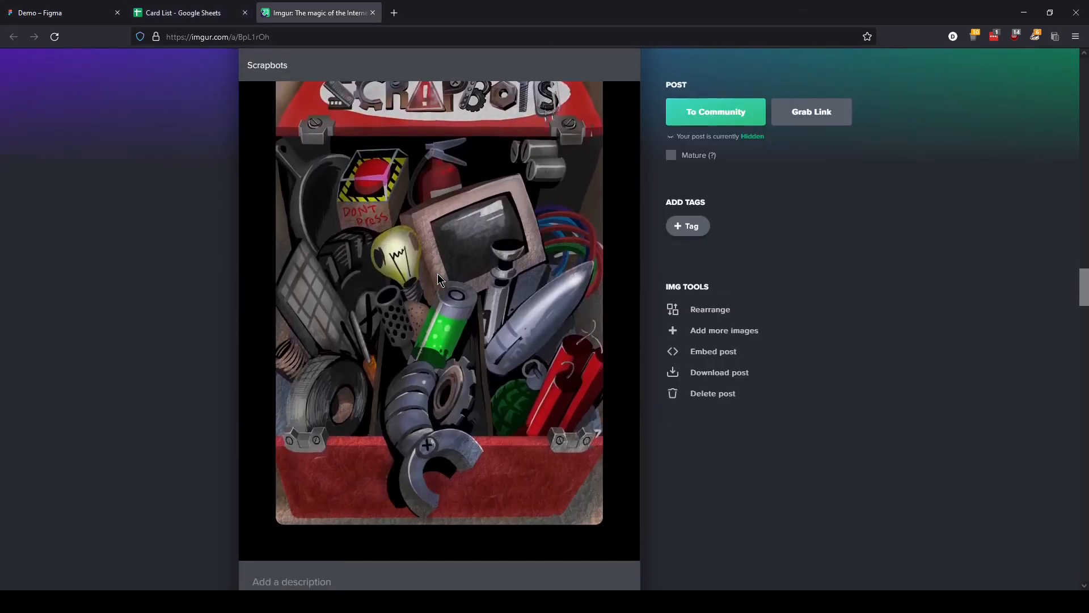
{"action": "scroll", "coordinate": [435, 275], "scroll_direction": "down", "scroll_amount": 13}
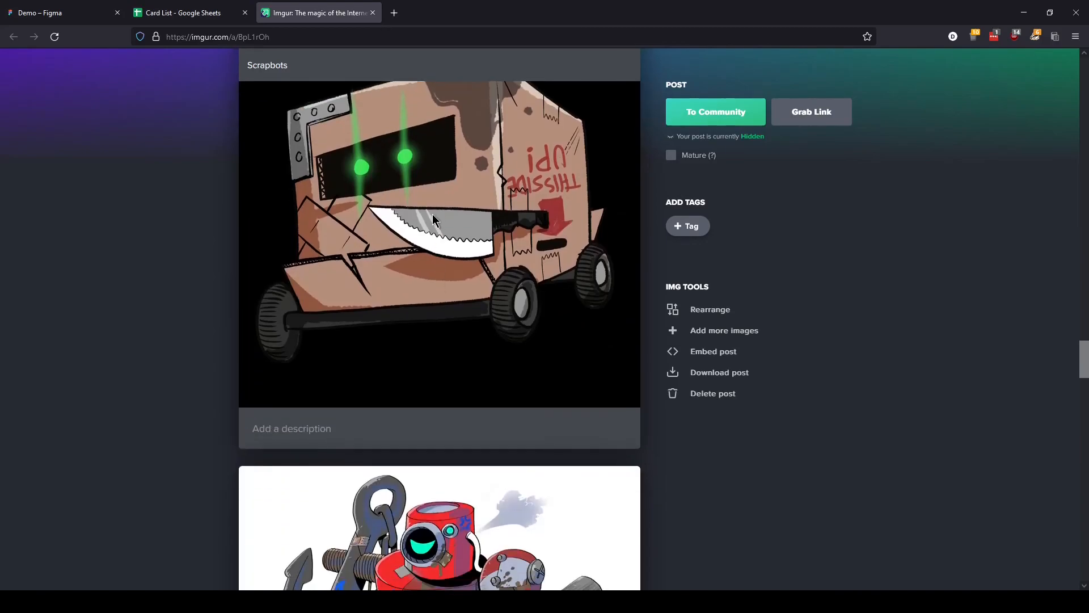
{"action": "scroll", "coordinate": [430, 244], "scroll_direction": "up", "scroll_amount": 1}
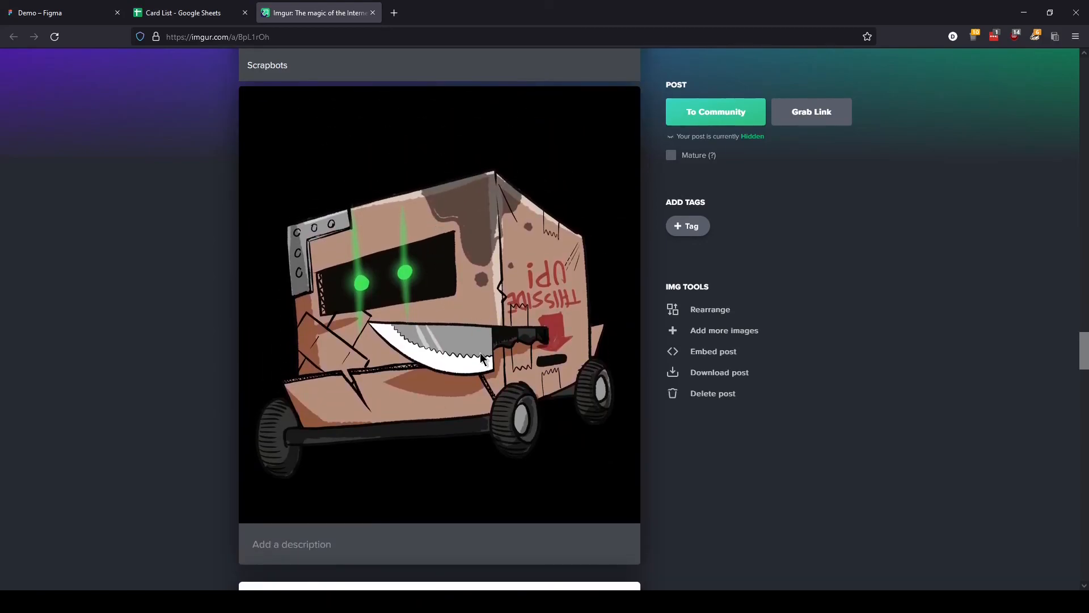
{"action": "left_click", "coordinate": [199, 14]}
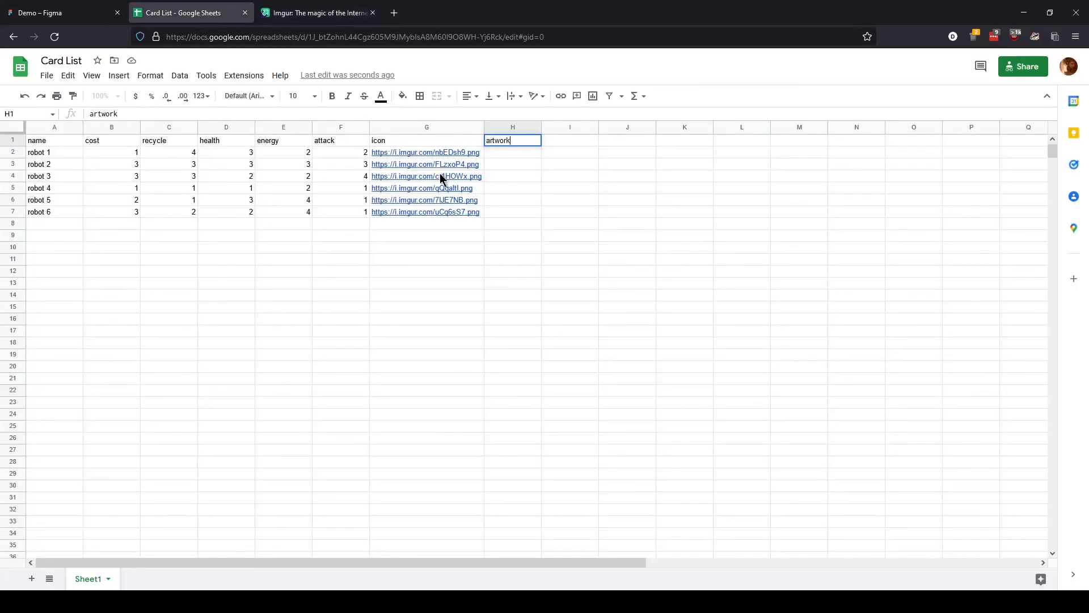
{"action": "left_click", "coordinate": [493, 158]}
{"action": "type", "text": "https://i.imgur.com/NJCGDj0.png"}
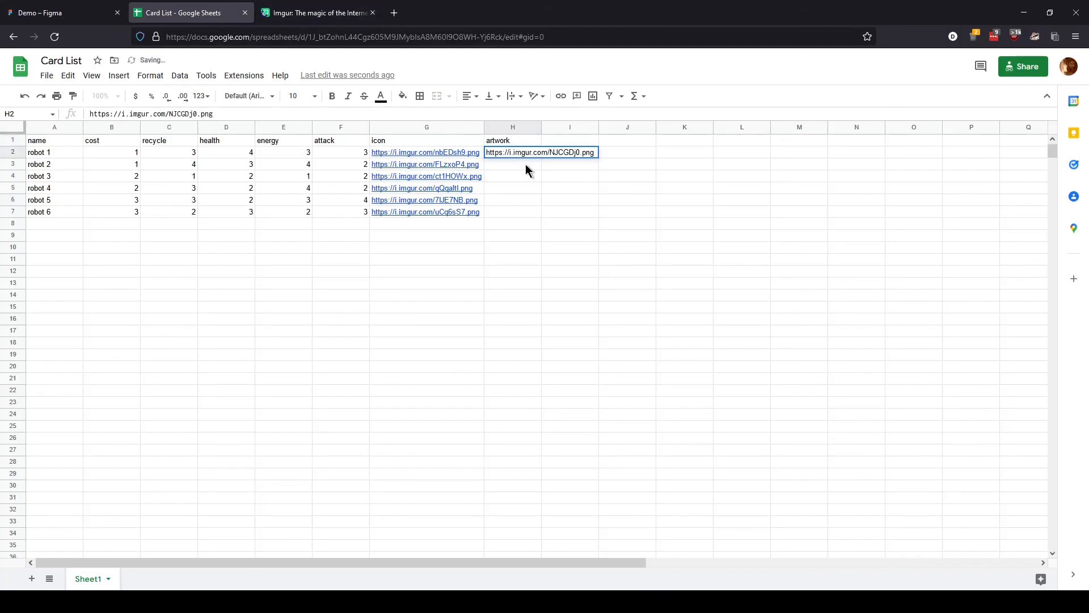
{"action": "key", "text": "Return"}
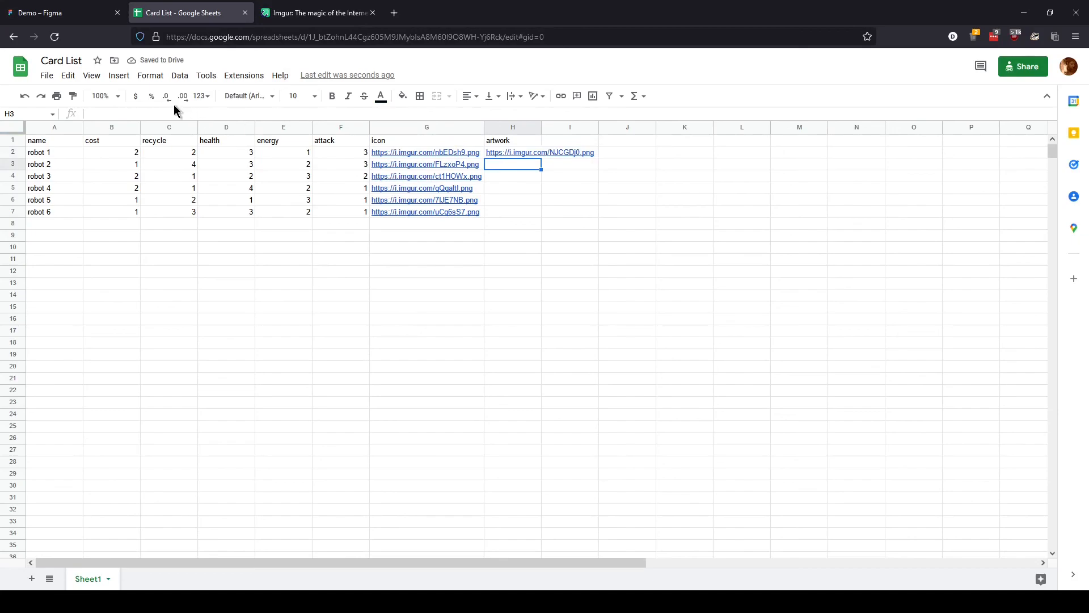
- Switch to Figma and re-sync the Google Sheets data on the Card Grid page to load the robot 1 artwork
{"action": "left_click", "coordinate": [74, 13]}
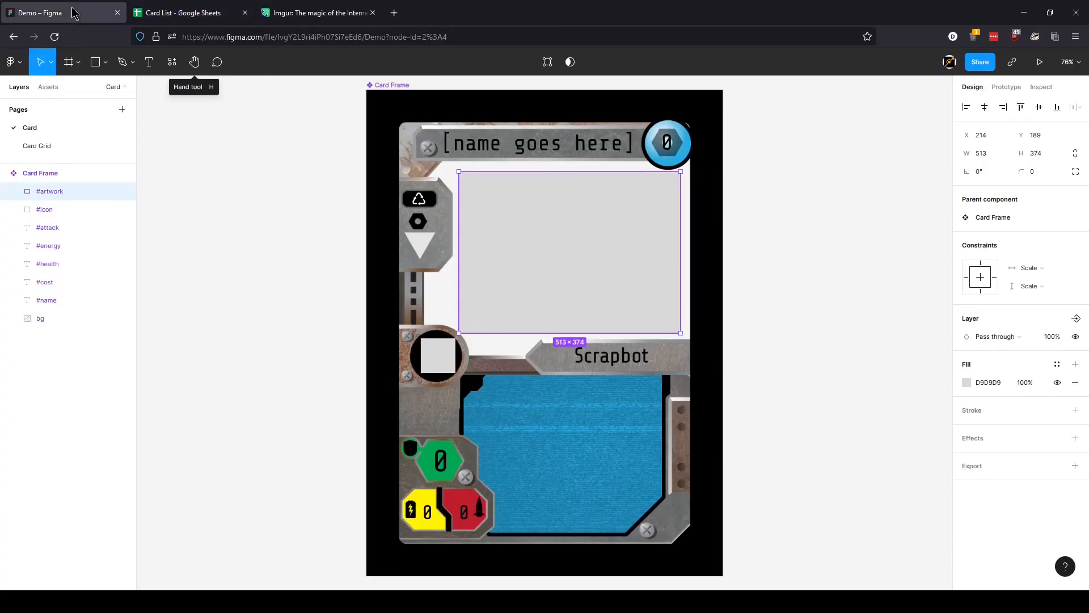
{"action": "left_click", "coordinate": [57, 146]}
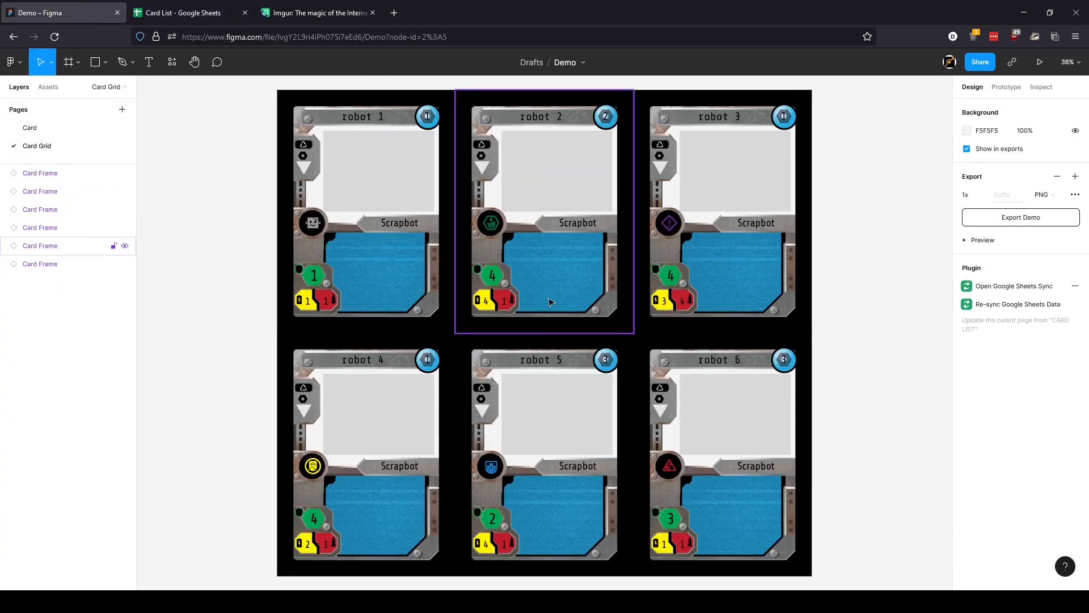
{"action": "left_click", "coordinate": [985, 309]}
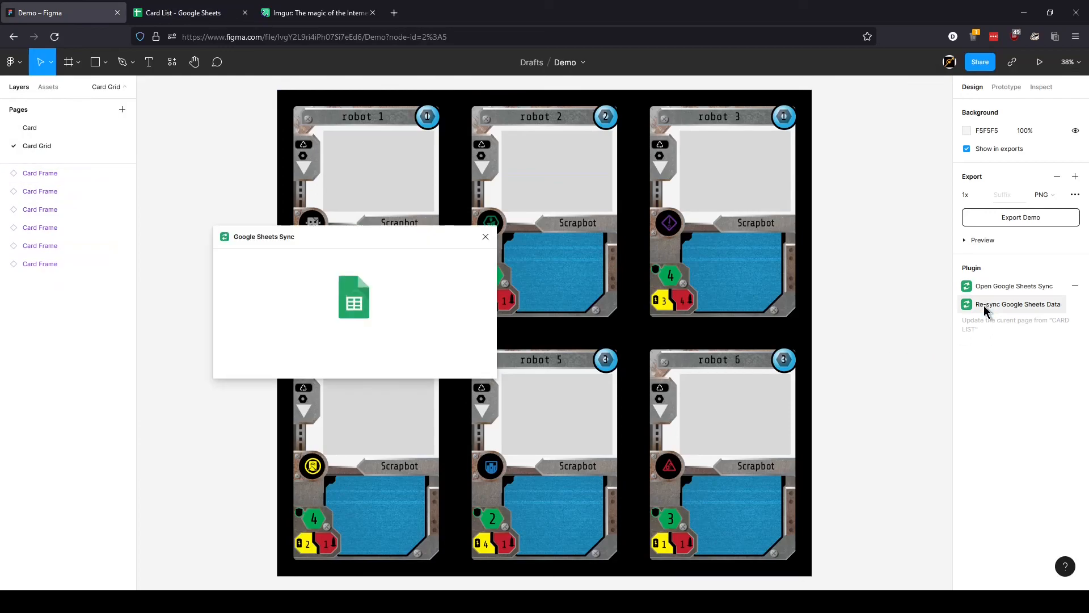